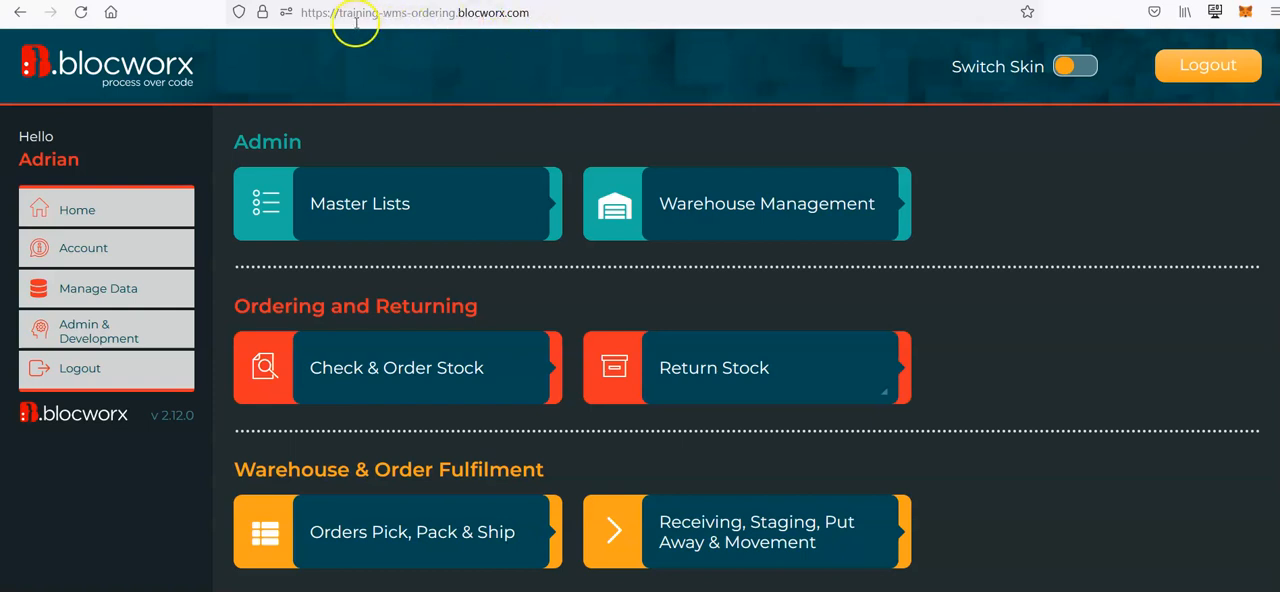
# Step: Examine the parts of the site's web address in the address bar
pyautogui.click(314, 14)
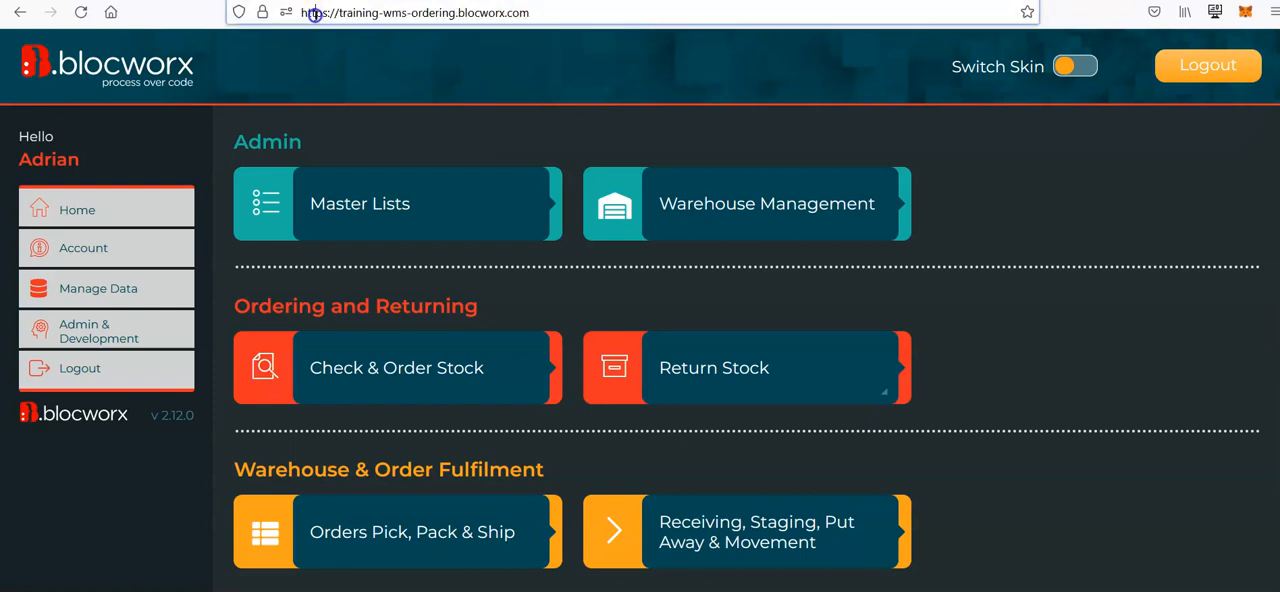
pyautogui.click(598, 71)
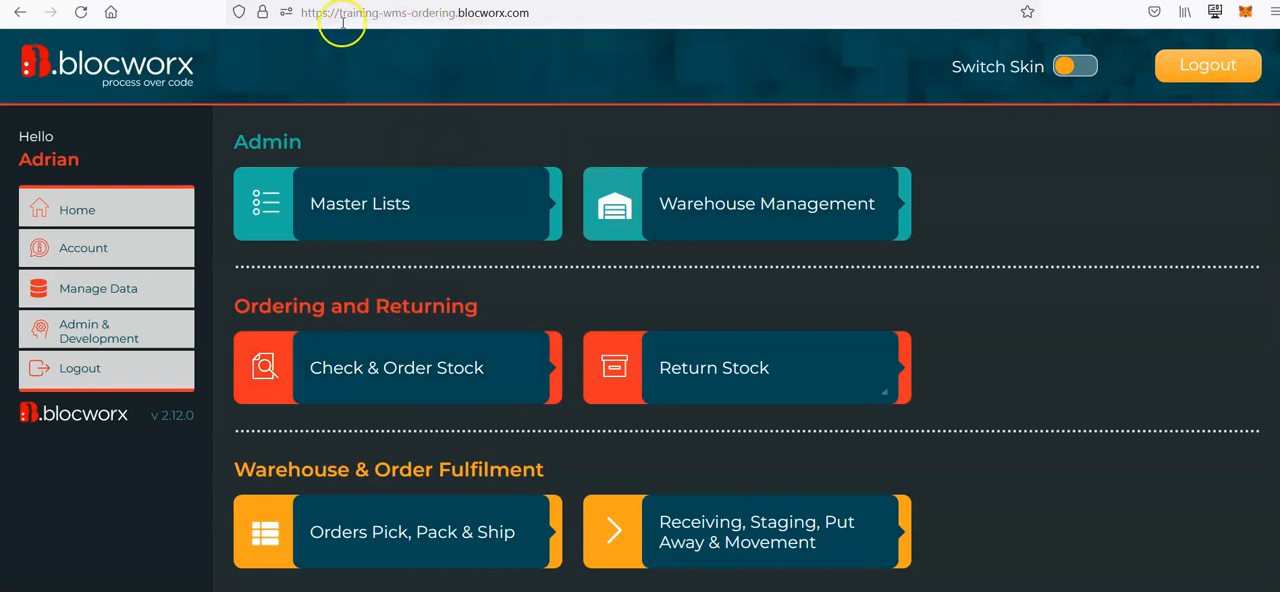
pyautogui.moveTo(338, 12); pyautogui.dragTo(552, 9)
pyautogui.click(552, 9)
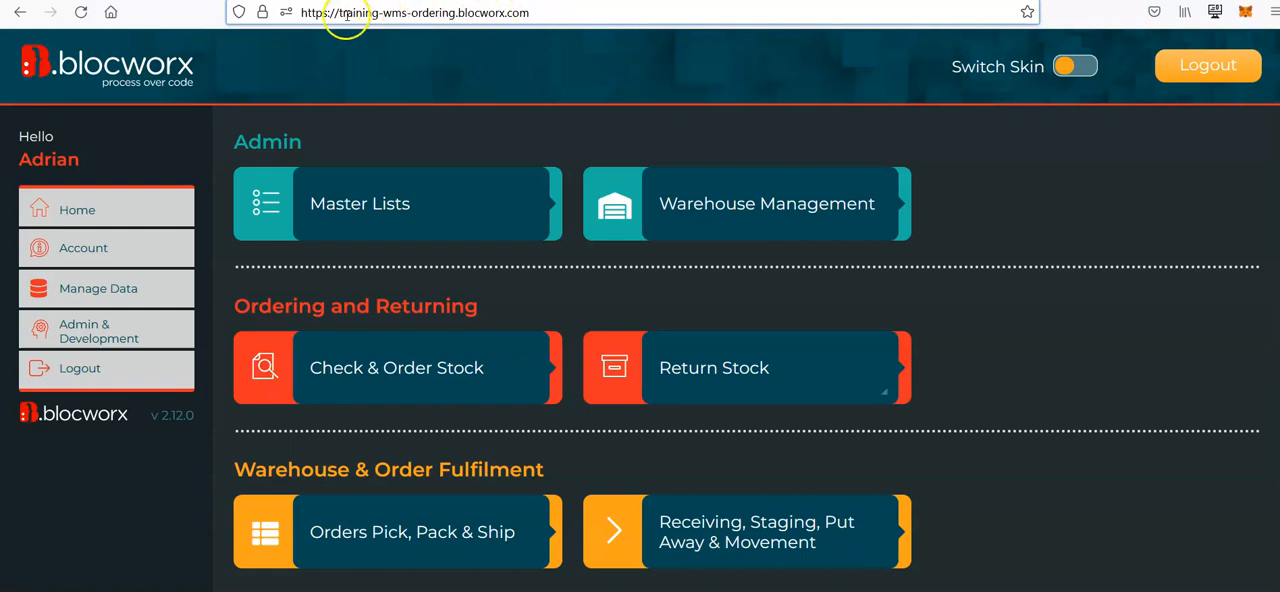
pyautogui.moveTo(338, 13); pyautogui.dragTo(450, 17)
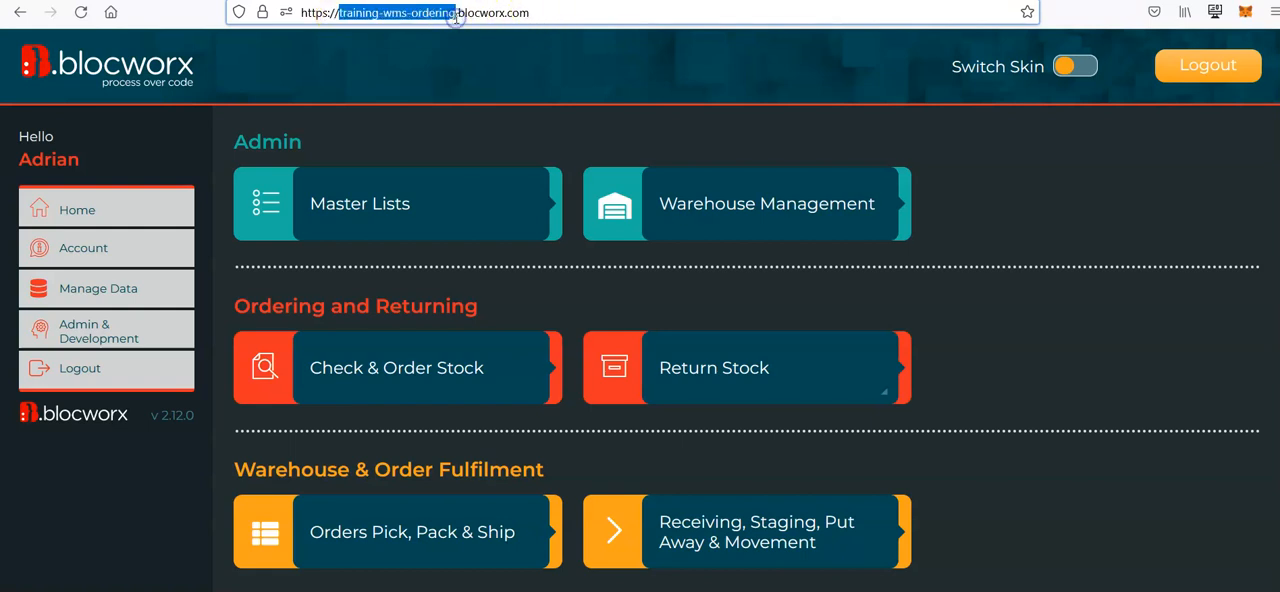
pyautogui.click(560, 16)
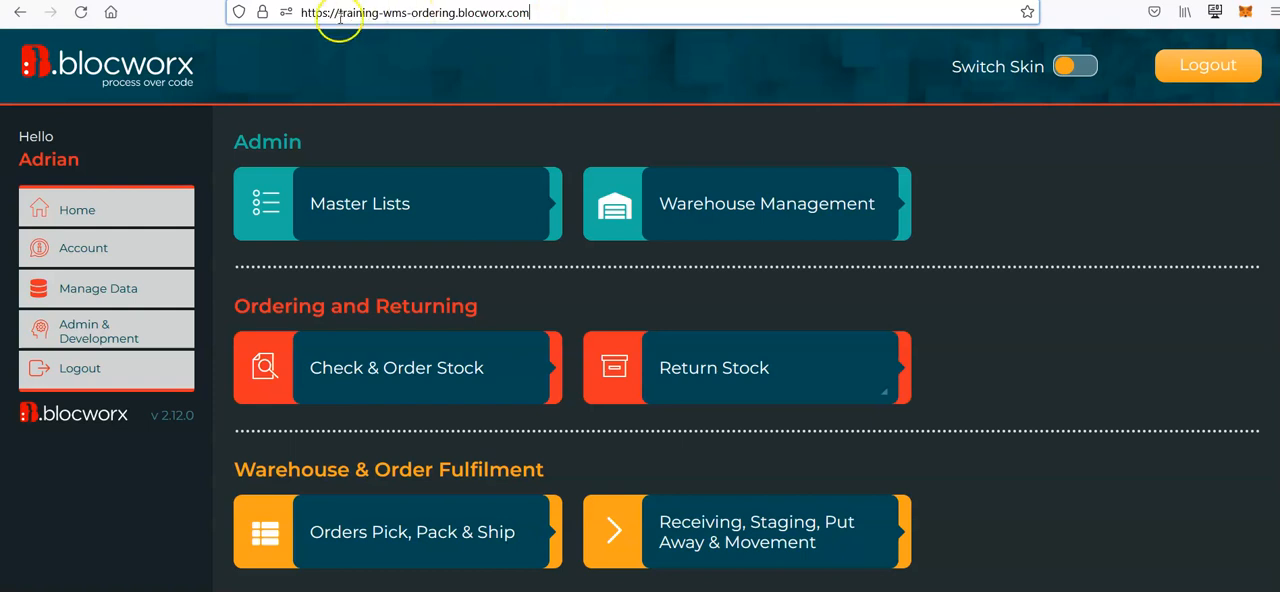
pyautogui.click(562, 16)
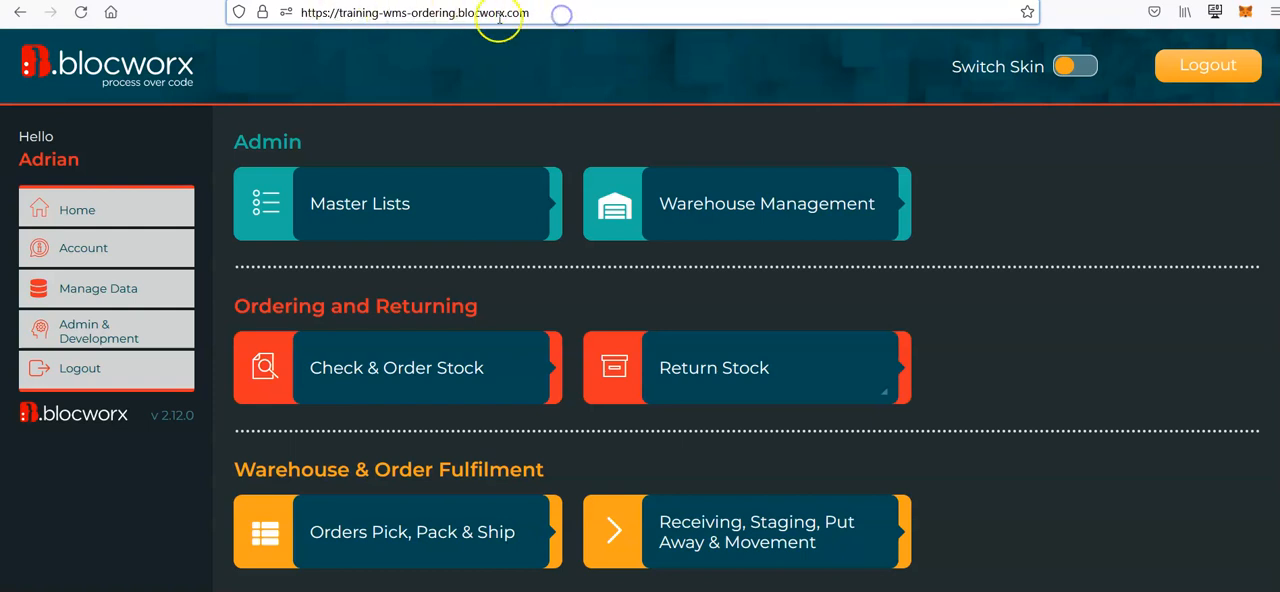
pyautogui.click(460, 18)
pyautogui.moveTo(460, 16); pyautogui.dragTo(554, 14)
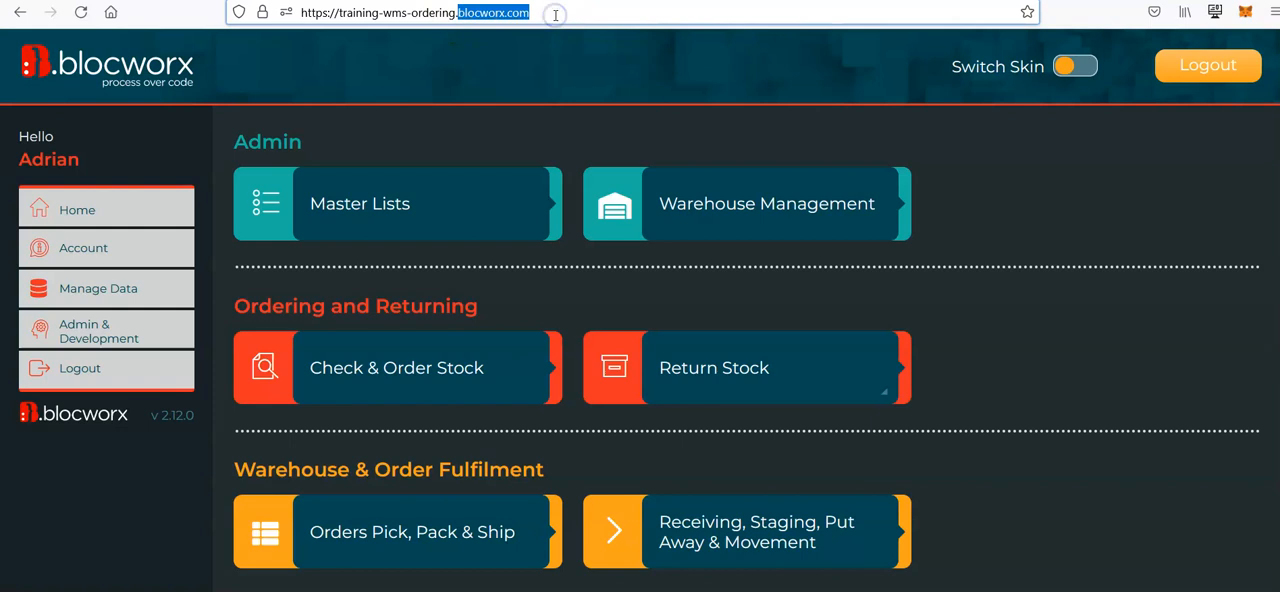
pyautogui.click(555, 15)
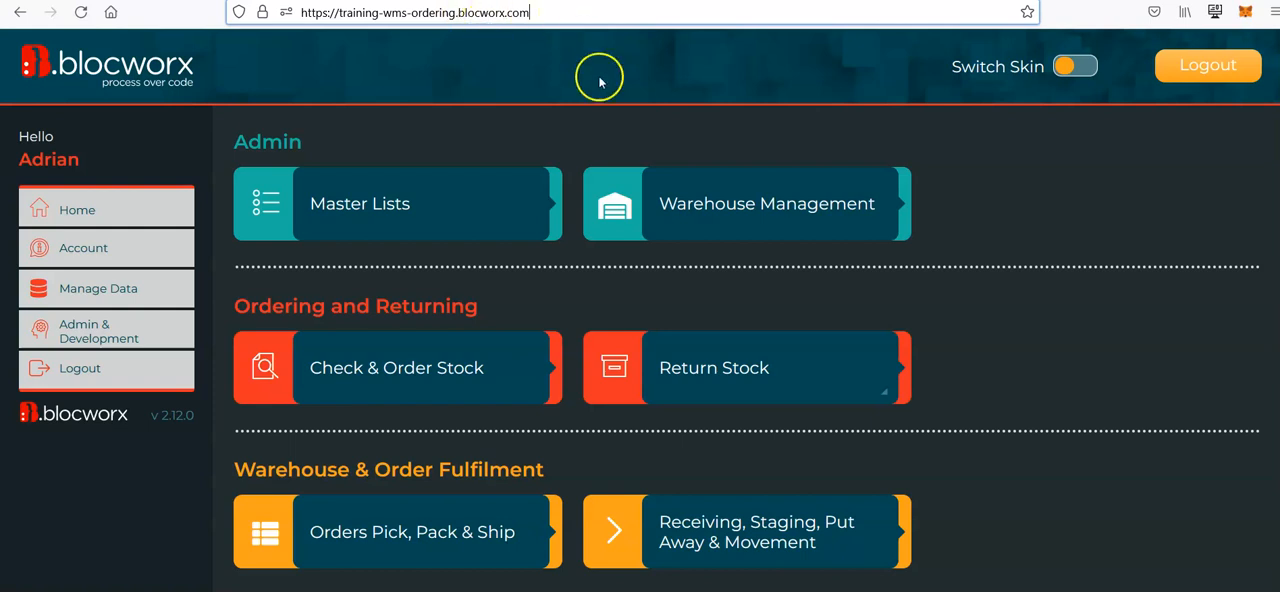
pyautogui.moveTo(334, 14); pyautogui.dragTo(566, 17)
pyautogui.click(566, 18)
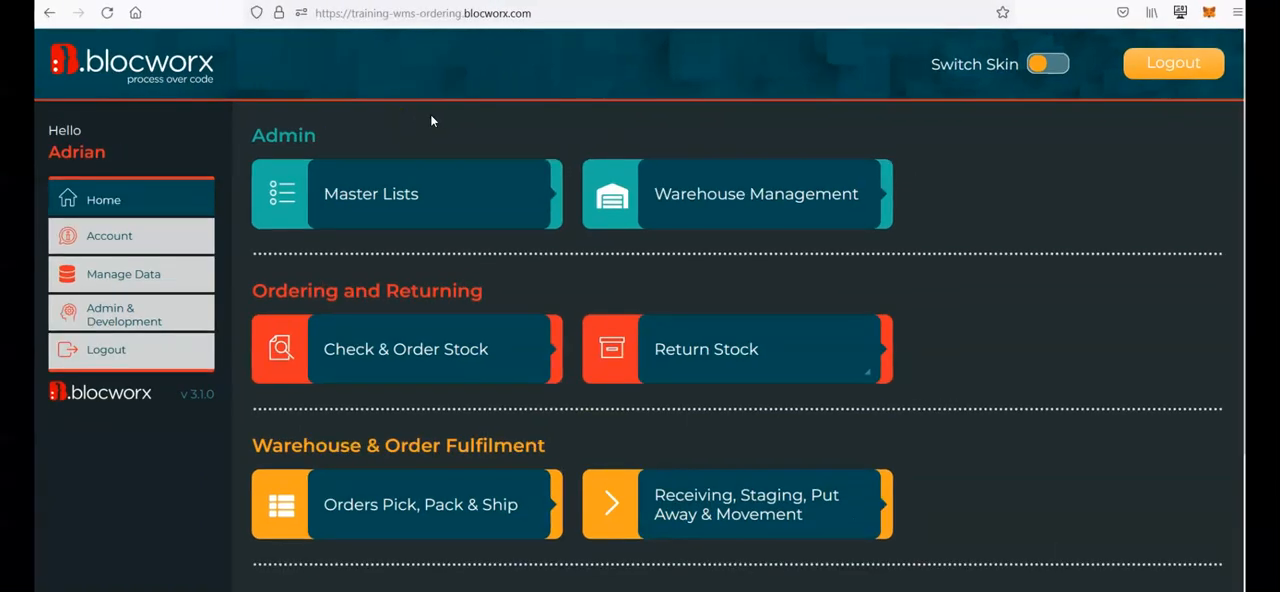
pyautogui.click(530, 290)
pyautogui.click(537, 292)
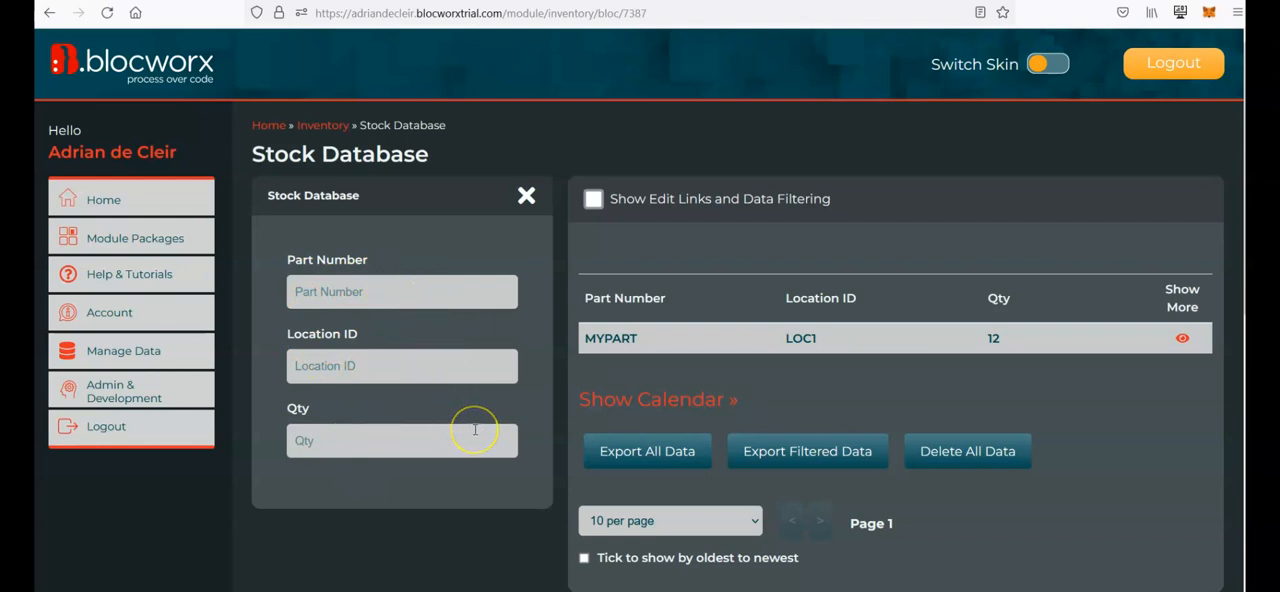
# Step: Submit a stock record with part number MYPART2, location ID LOCATION and quantity 10
pyautogui.scroll(-3, 477, 450)
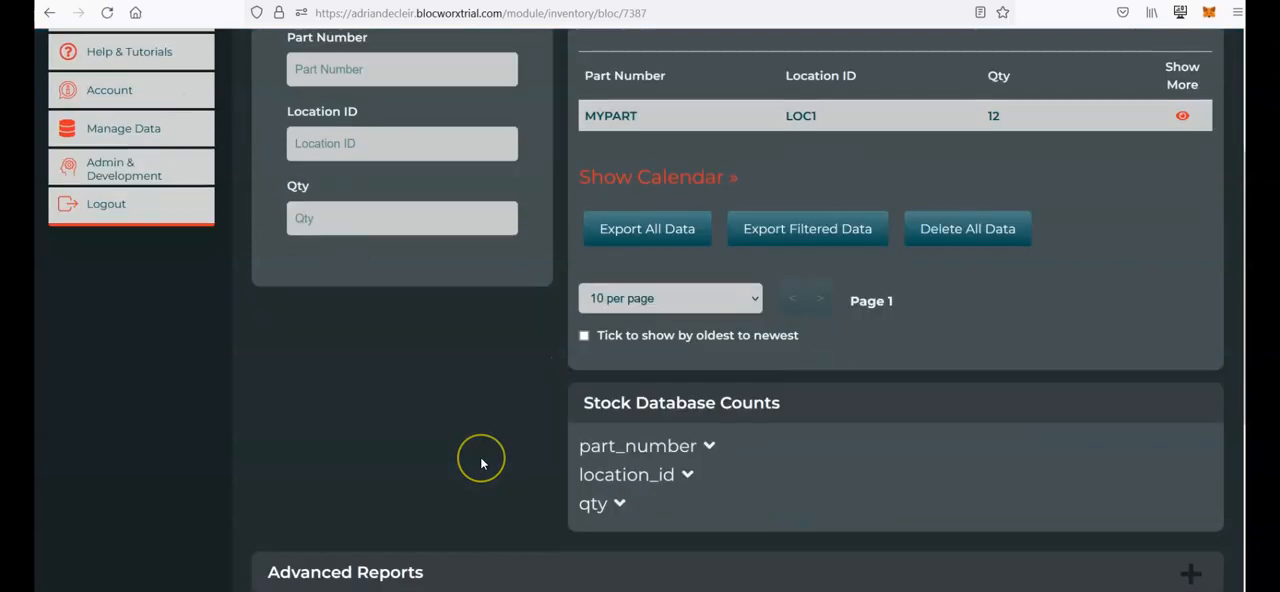
pyautogui.scroll(2, 480, 456)
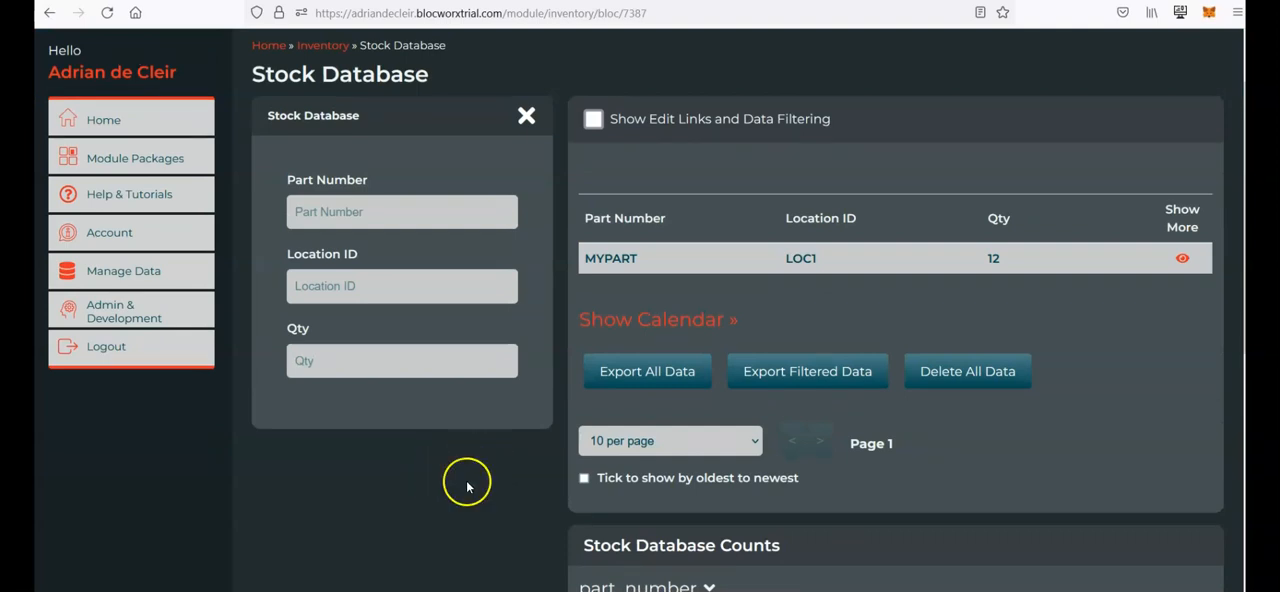
pyautogui.click(386, 206)
pyautogui.write('MYPART2')
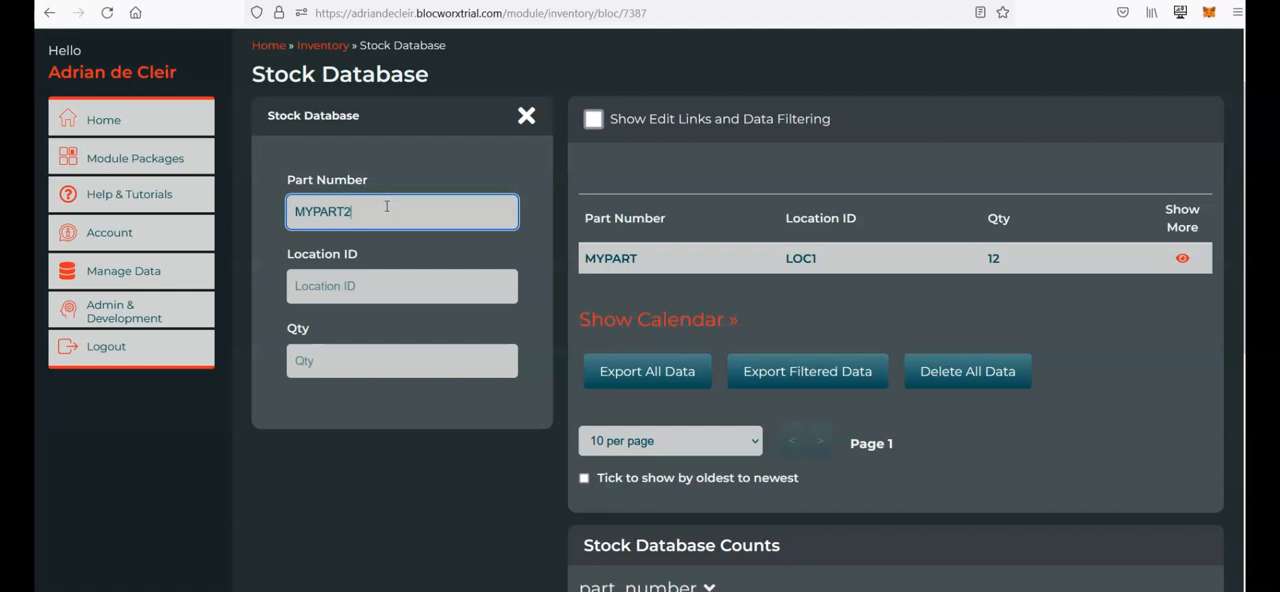
pyautogui.press('Tab')
pyautogui.write('LOC')
pyautogui.press('Tab')
pyautogui.write('10')
pyautogui.press('Tab')
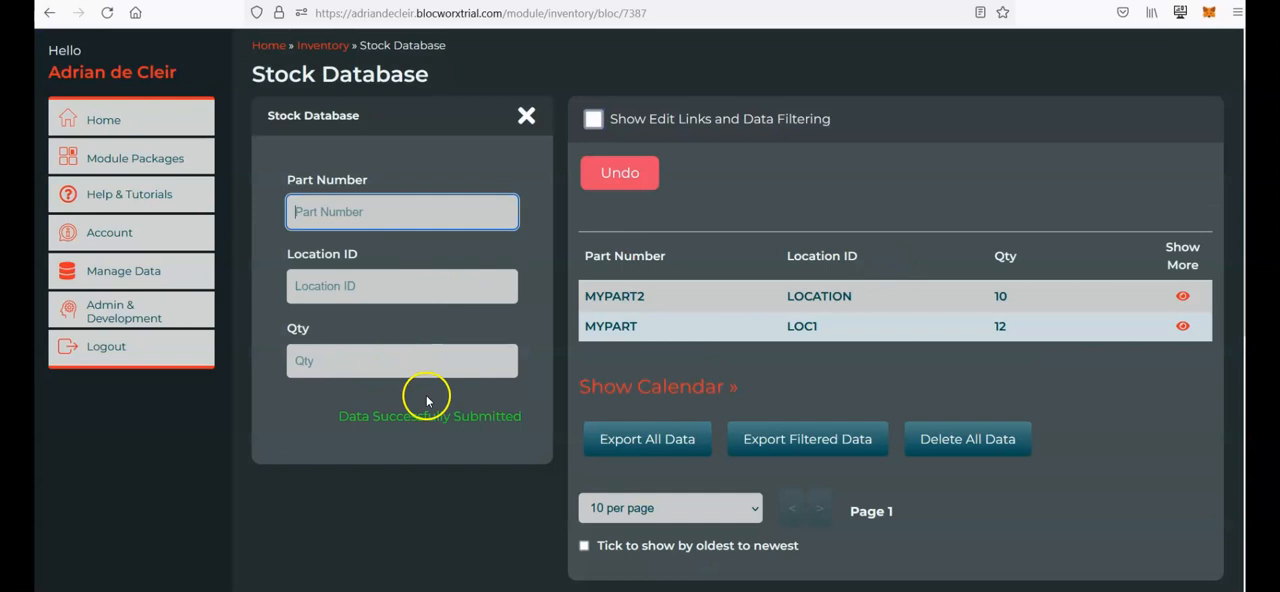
# Step: Switch the Stock Database bloc to edit mode, choosing to edit anyway despite the live-data warning
pyautogui.scroll(-4, 414, 466)
pyautogui.scroll(5, 486, 314)
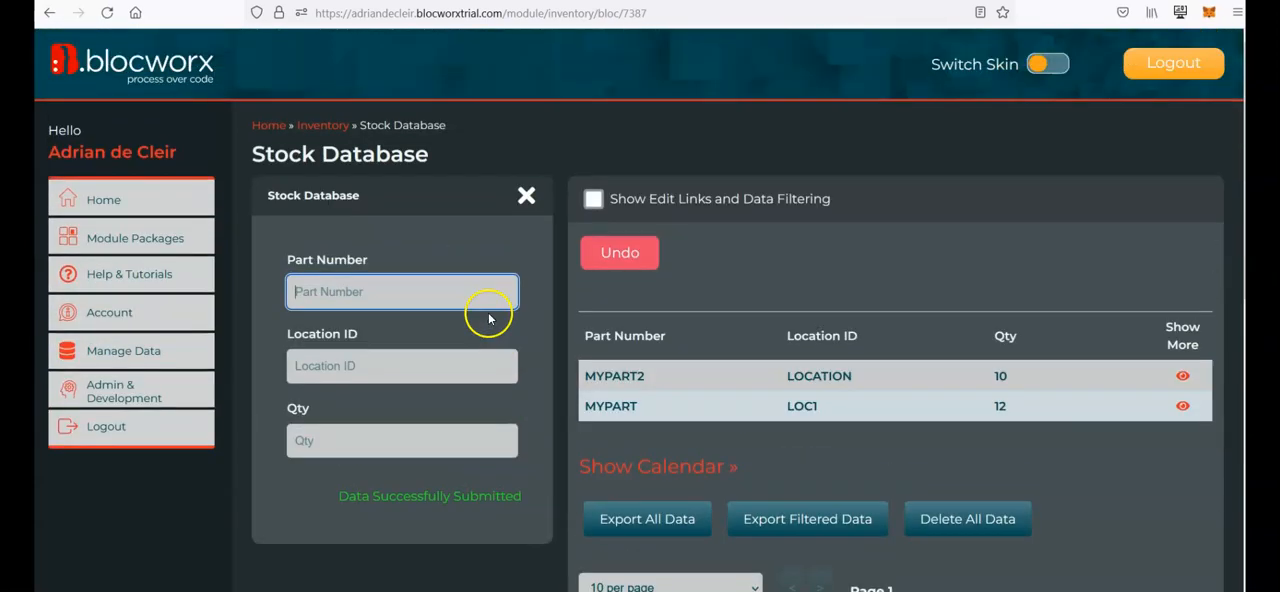
pyautogui.scroll(-5, 489, 318)
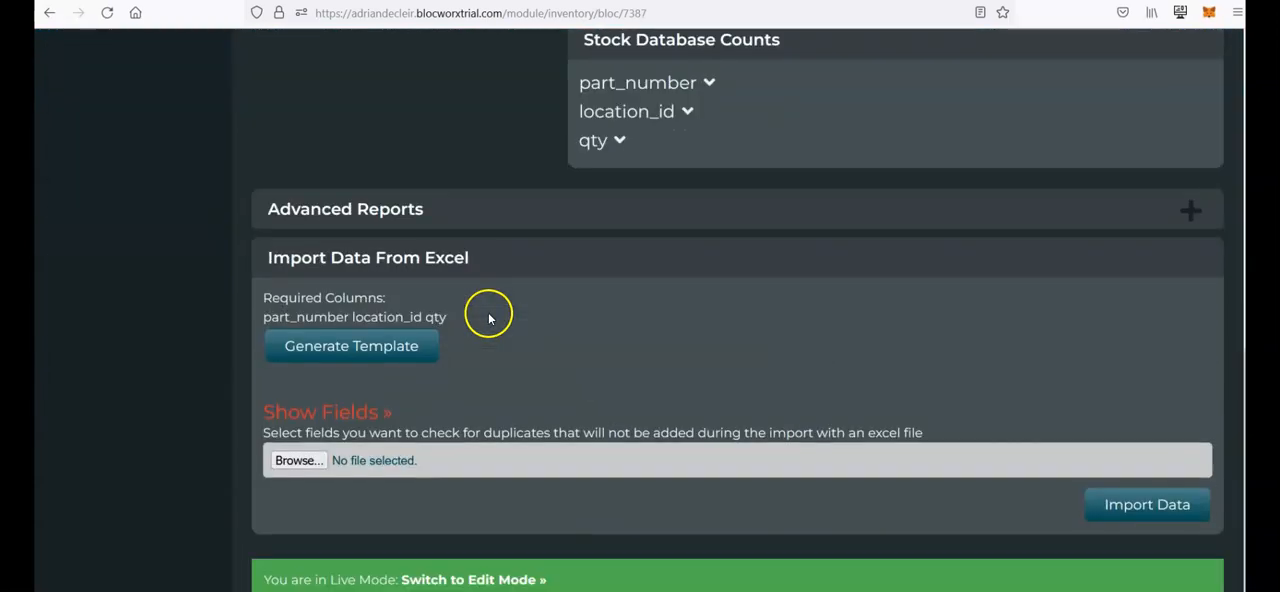
pyautogui.click(494, 580)
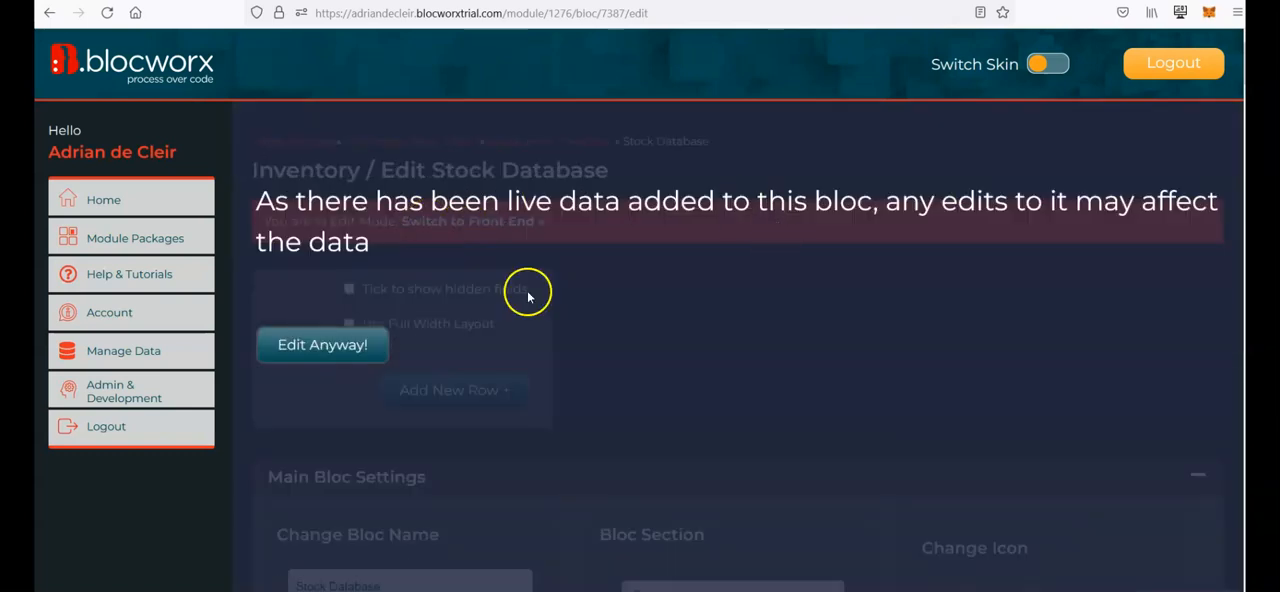
pyautogui.click(343, 344)
# Step: Enable the full width layout and set the field column width to 4/12ths (1 Third Size)
pyautogui.scroll(-1, 648, 204)
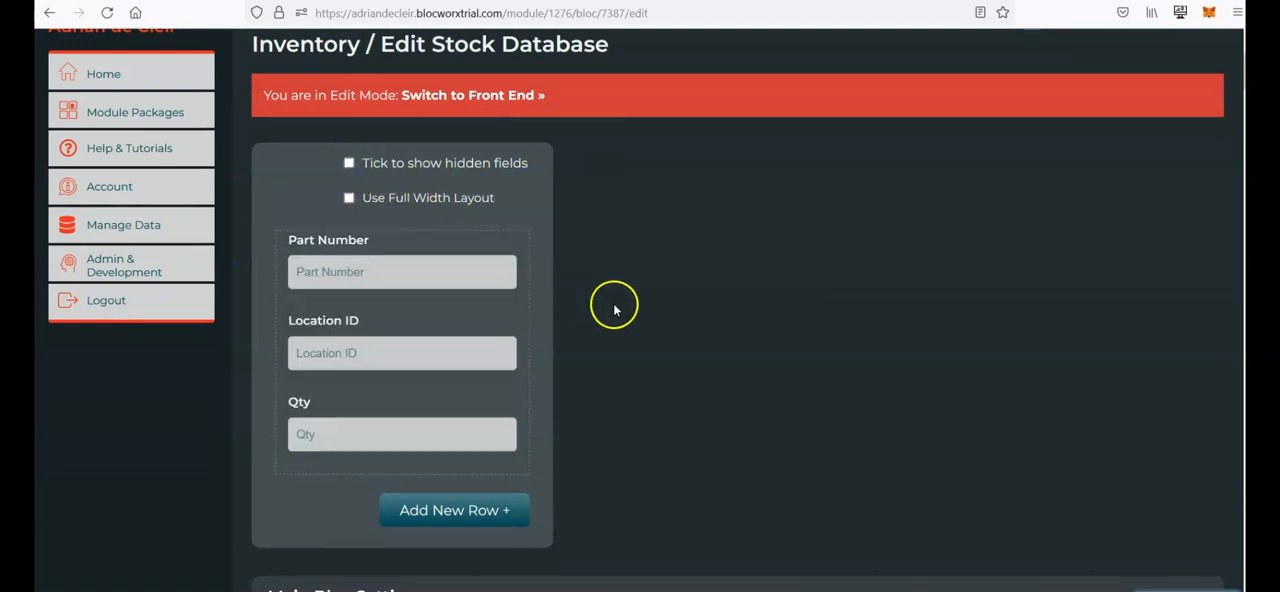
pyautogui.click(410, 199)
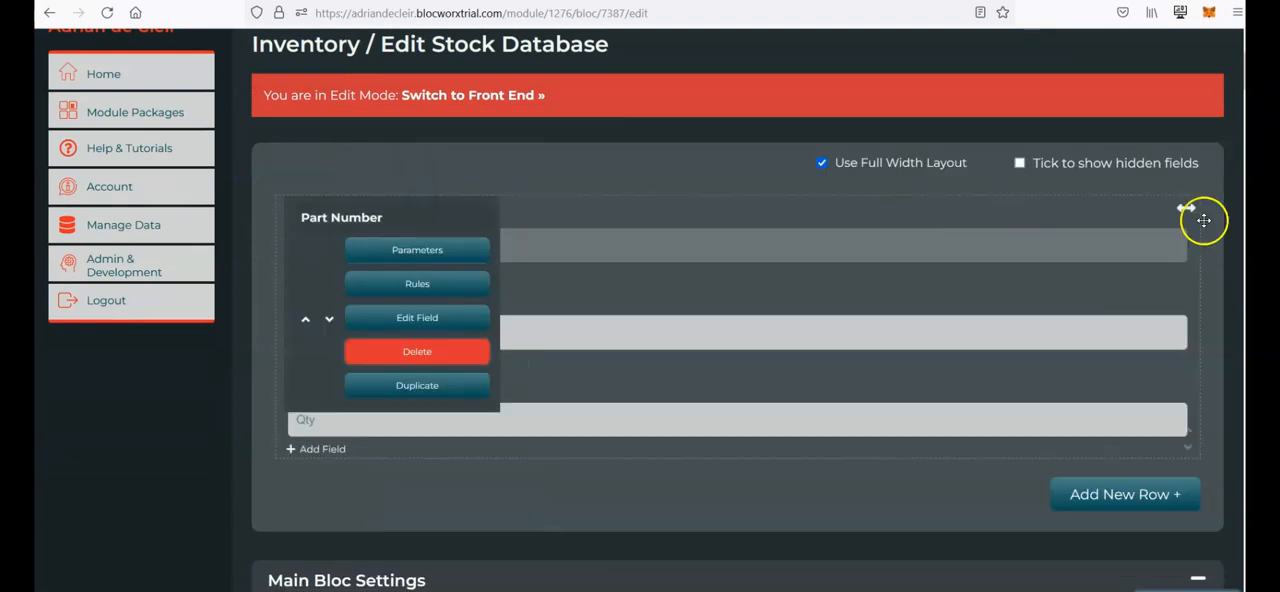
pyautogui.click(1135, 258)
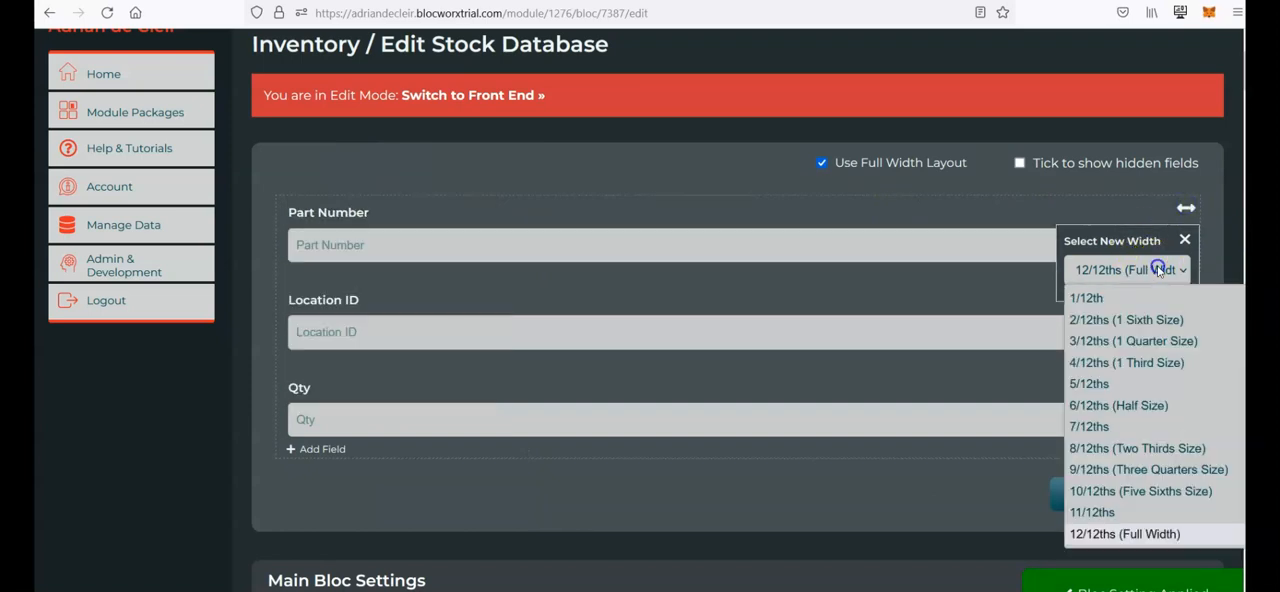
pyautogui.click(1139, 364)
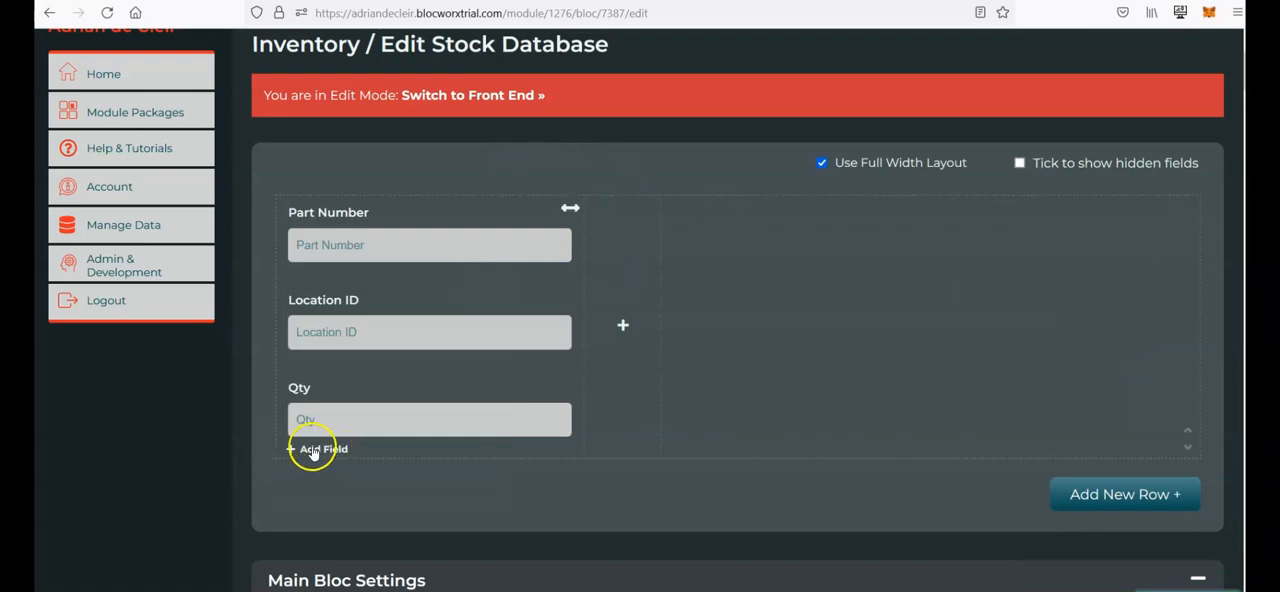
# Step: Browse the available field types in the Bloc Fields dialog without adding one
pyautogui.click(325, 451)
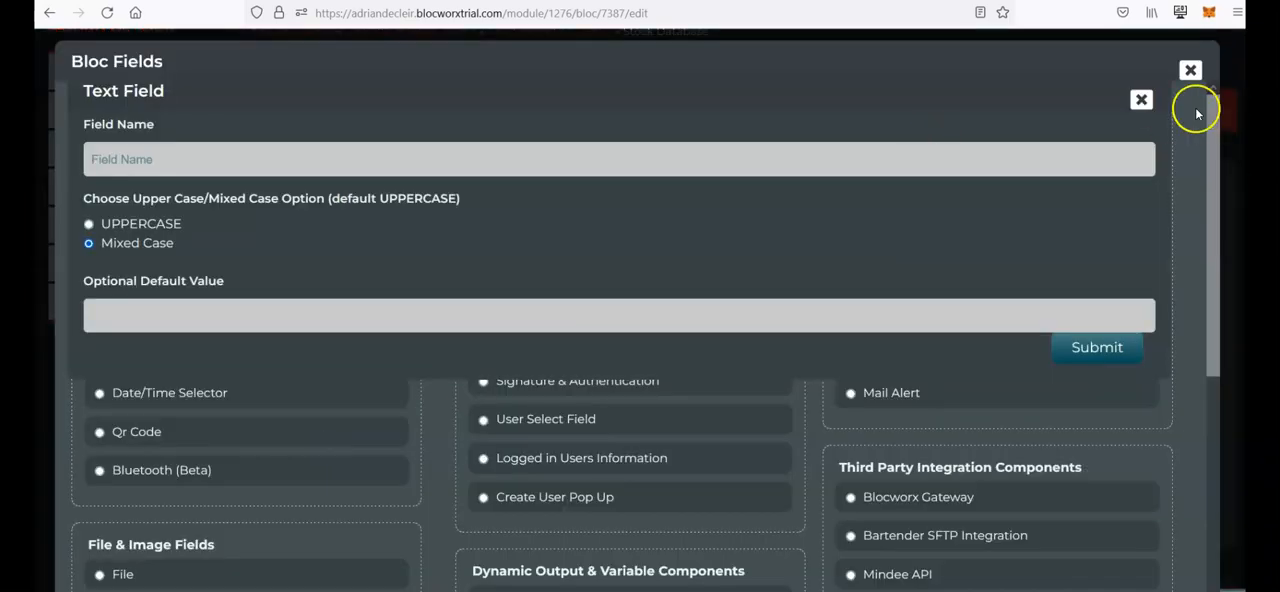
pyautogui.click(1141, 99)
pyautogui.scroll(-5, 380, 252)
pyautogui.scroll(2, 413, 212)
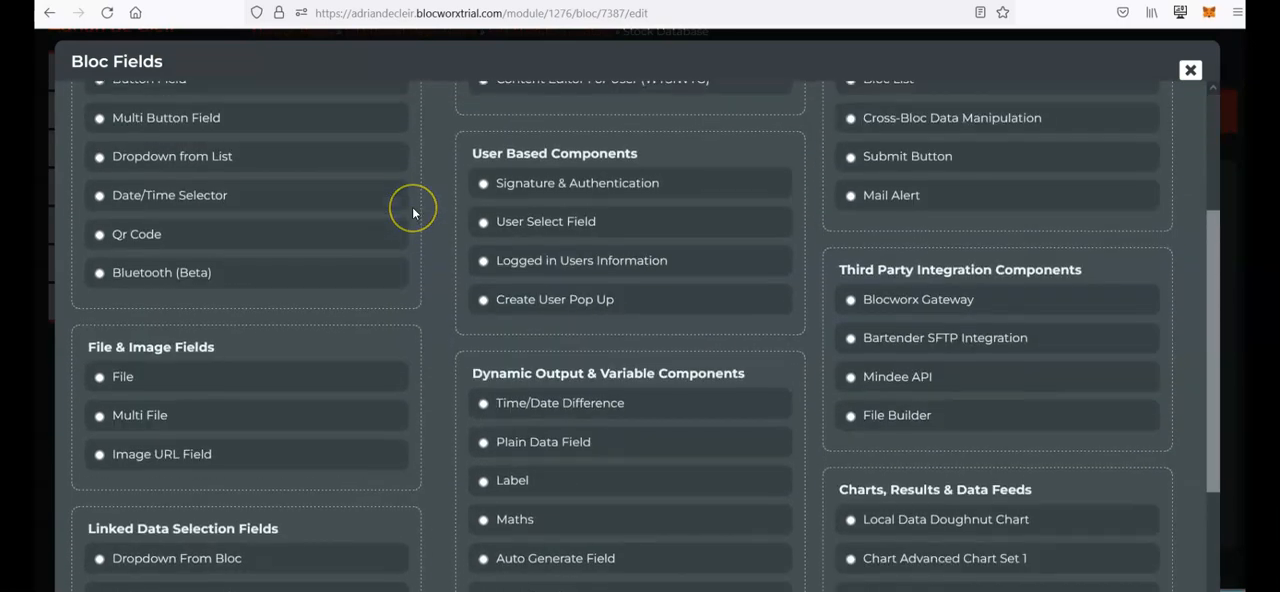
pyautogui.scroll(1, 413, 212)
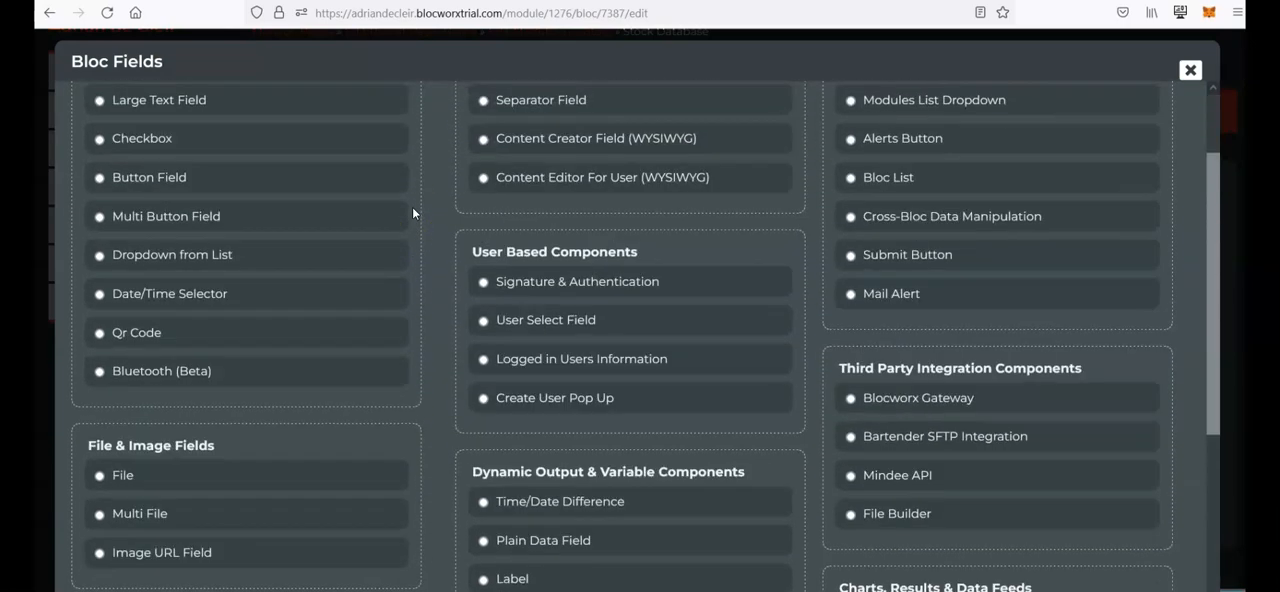
pyautogui.scroll(1, 420, 277)
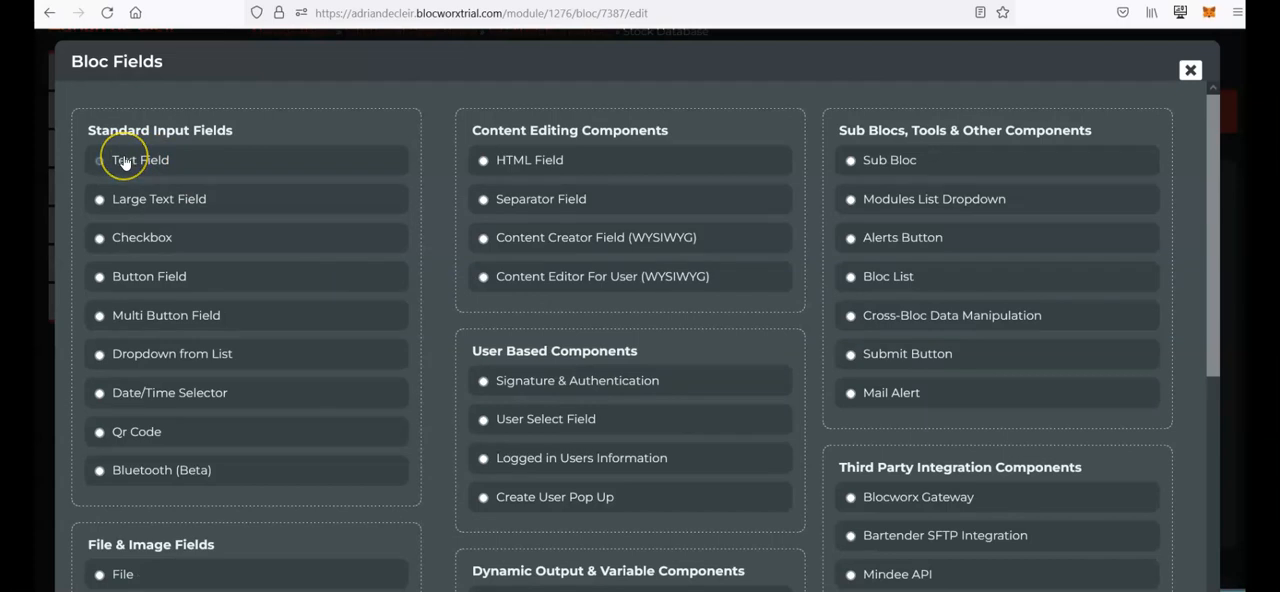
pyautogui.scroll(-2, 694, 372)
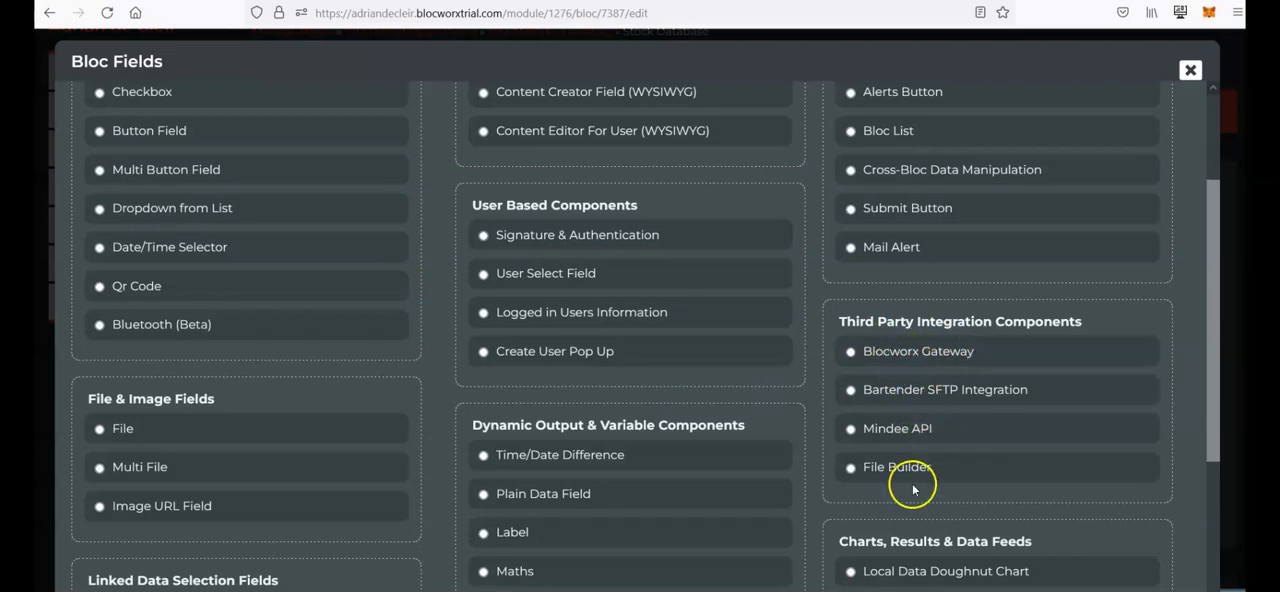
pyautogui.scroll(-2, 911, 486)
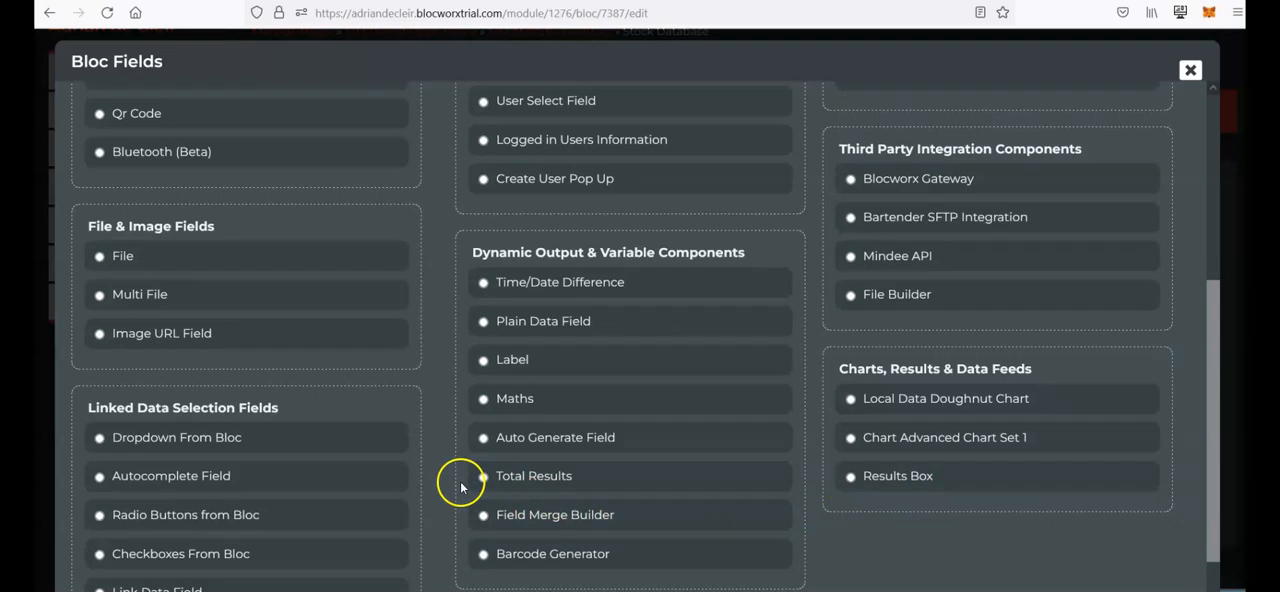
pyautogui.scroll(-1, 527, 527)
pyautogui.scroll(5, 570, 405)
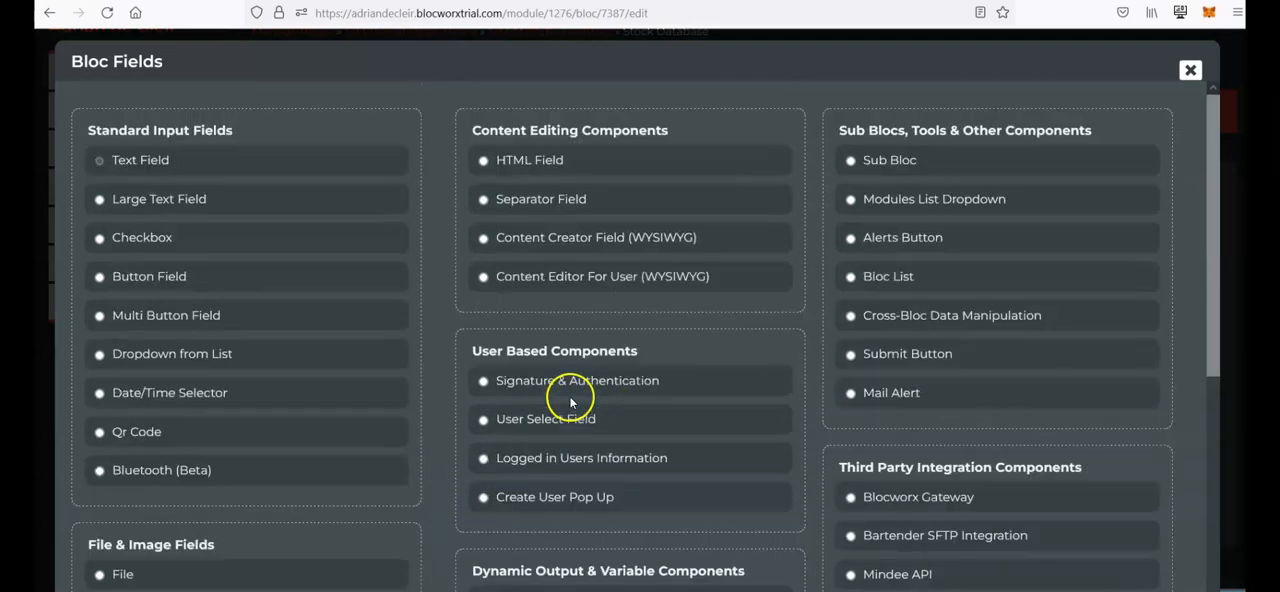
pyautogui.scroll(-5, 724, 408)
pyautogui.scroll(-1, 724, 408)
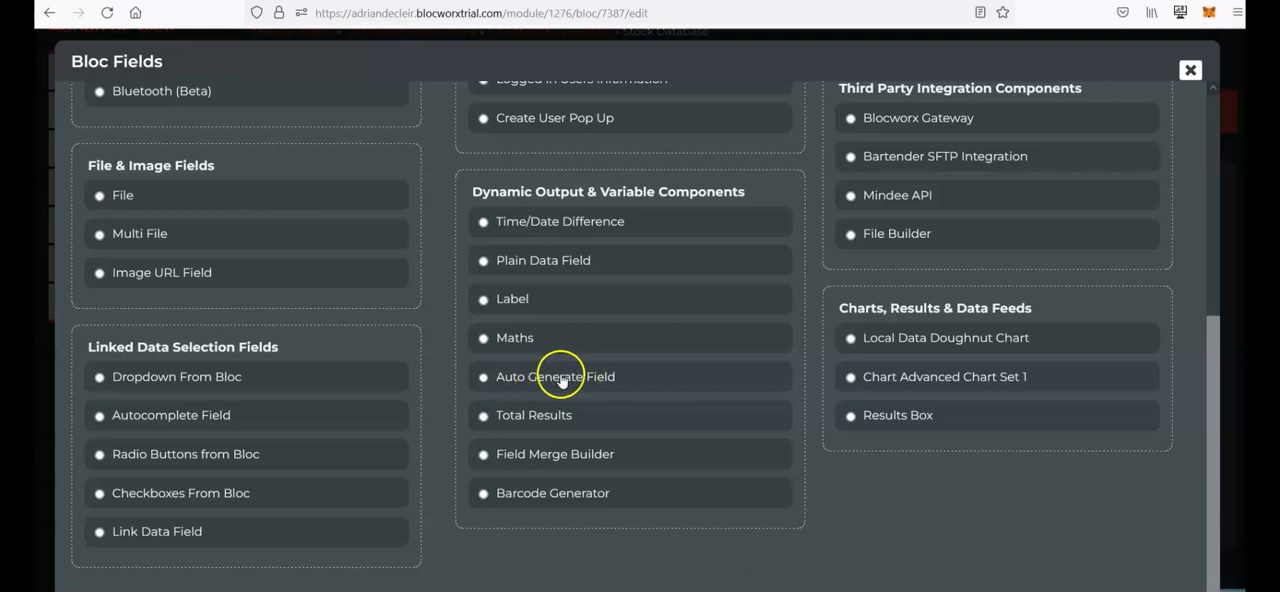
pyautogui.scroll(4, 652, 285)
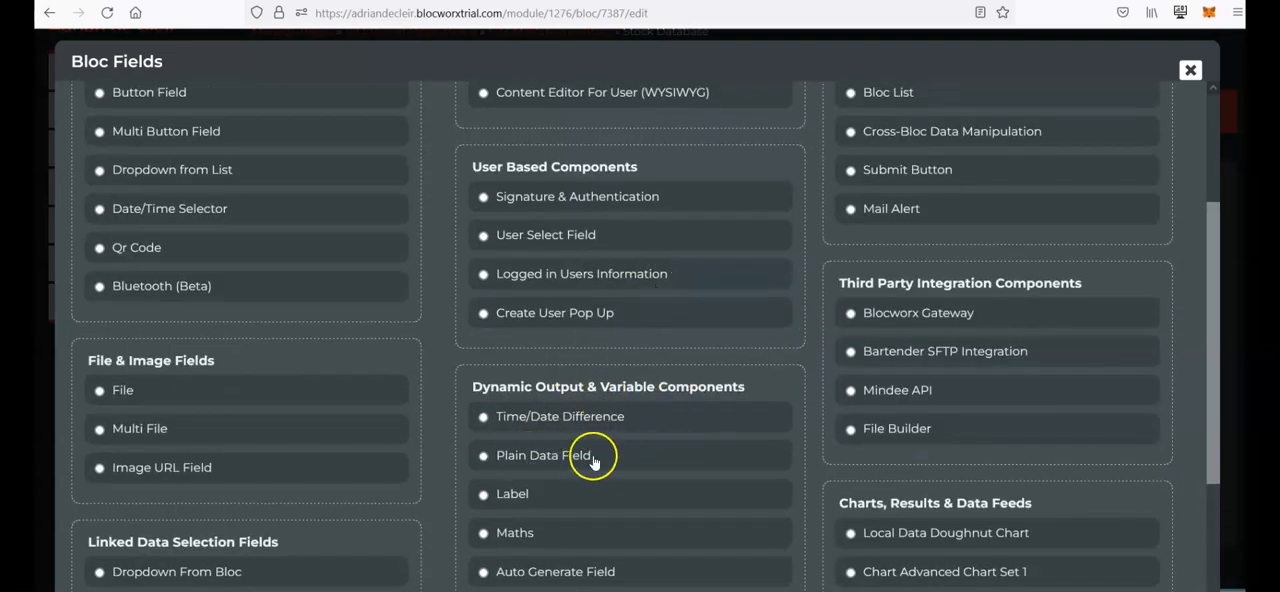
pyautogui.scroll(1, 621, 495)
pyautogui.scroll(5, 621, 495)
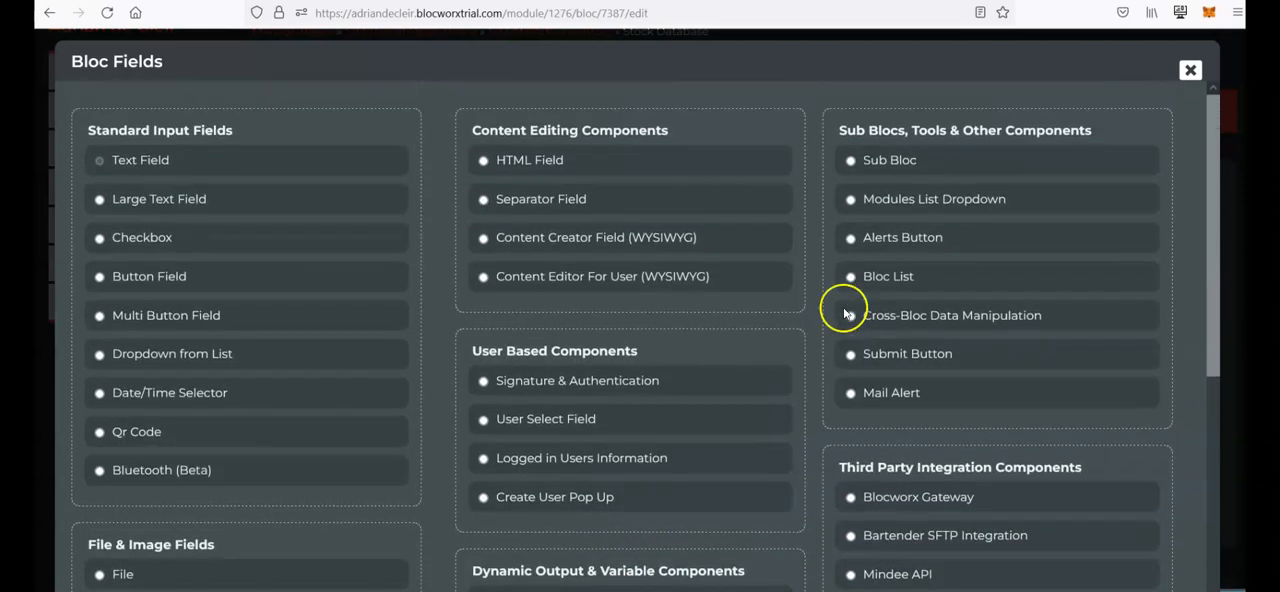
pyautogui.click(1190, 70)
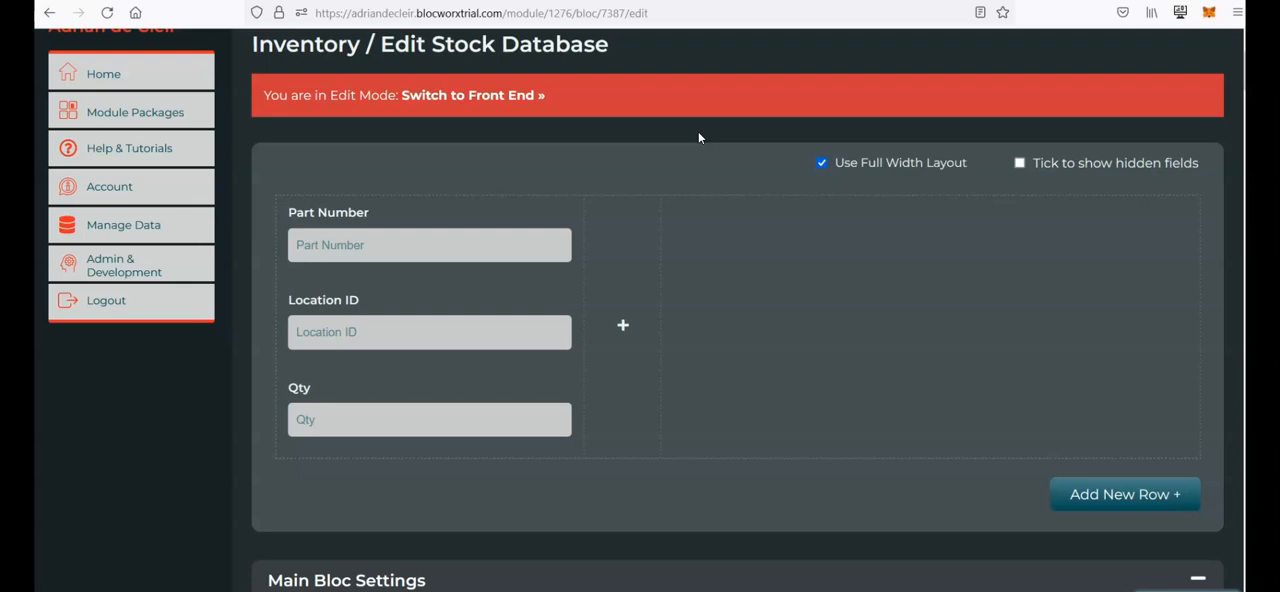
pyautogui.click(618, 155)
pyautogui.scroll(2, 611, 140)
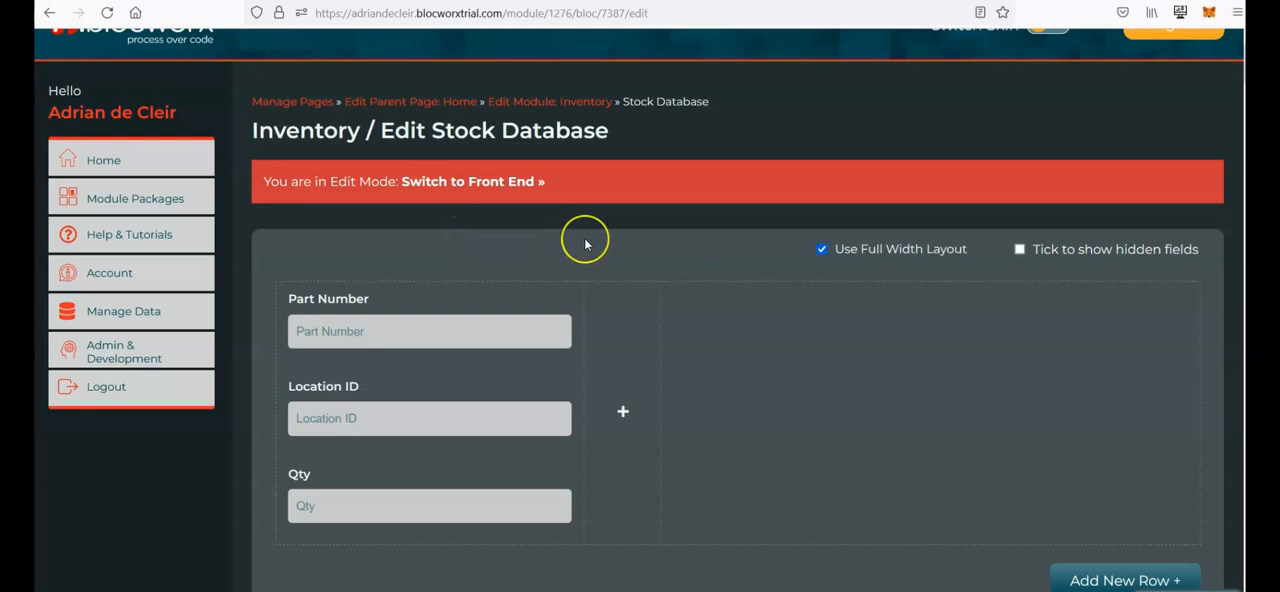
pyautogui.scroll(-1, 491, 237)
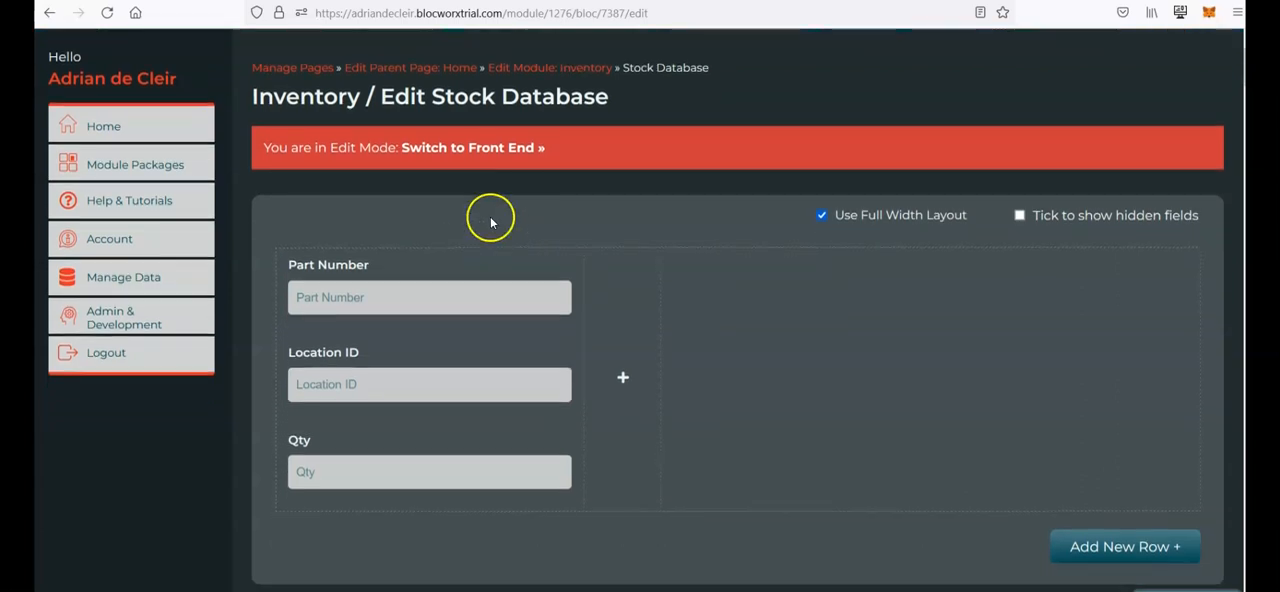
pyautogui.scroll(1, 488, 215)
pyautogui.scroll(-1, 510, 215)
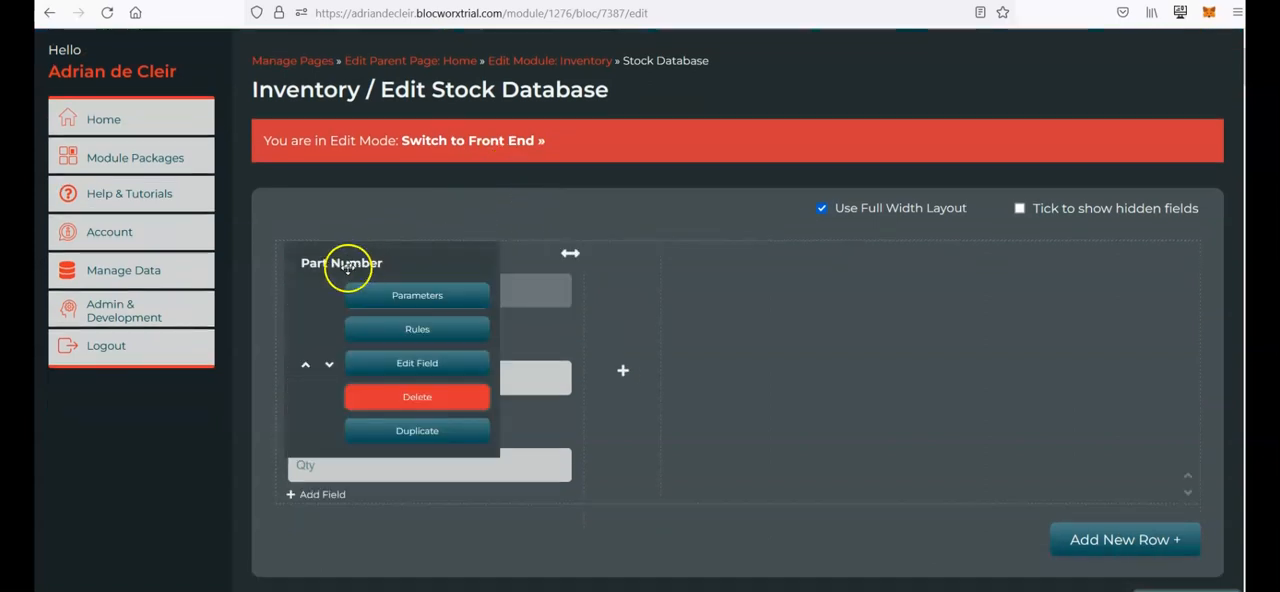
# Step: Add a Mixed Case text field named Quantity Reserved below Qty in the first row's column
pyautogui.scroll(-1, 300, 462)
pyautogui.moveTo(308, 437)
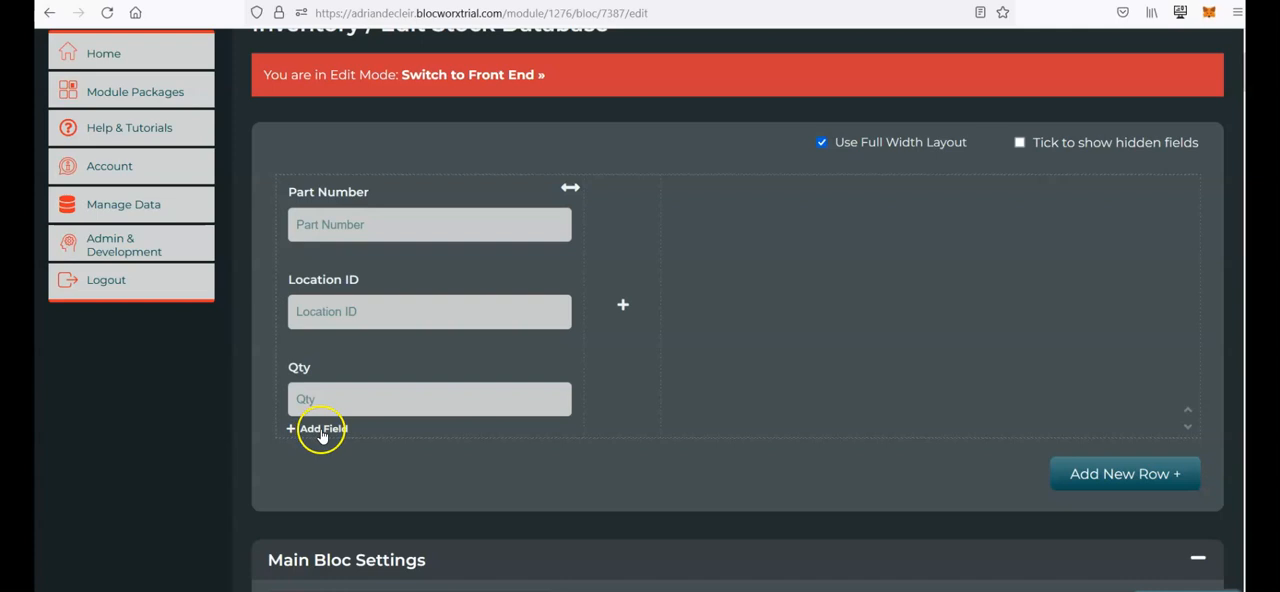
pyautogui.click(321, 430)
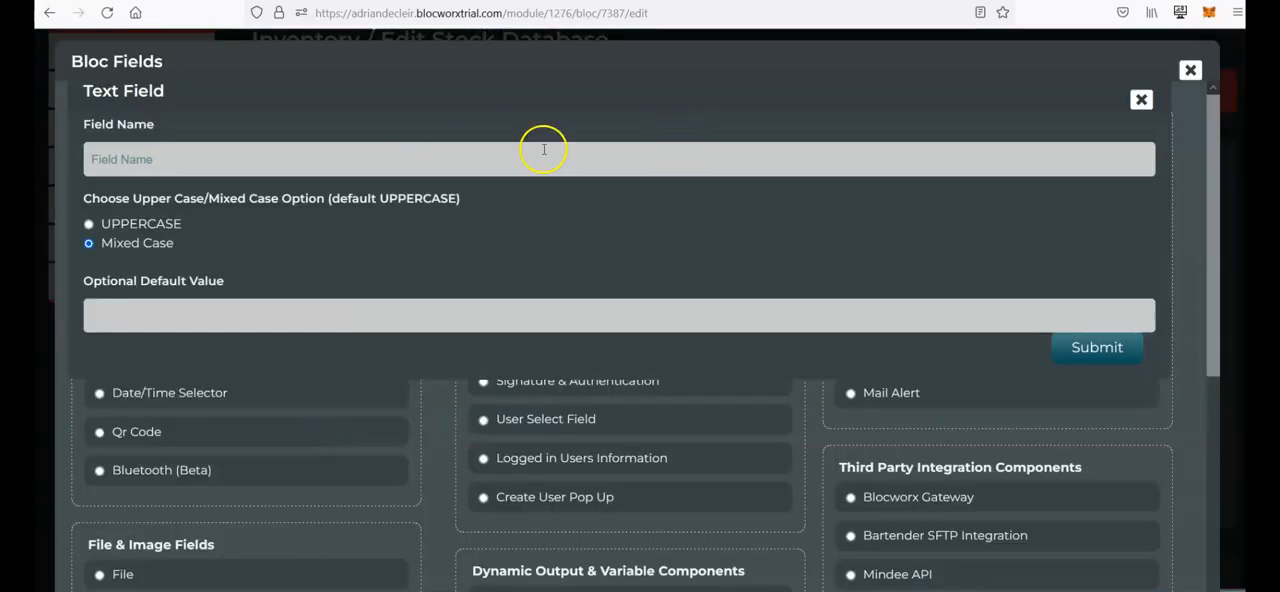
pyautogui.click(872, 155)
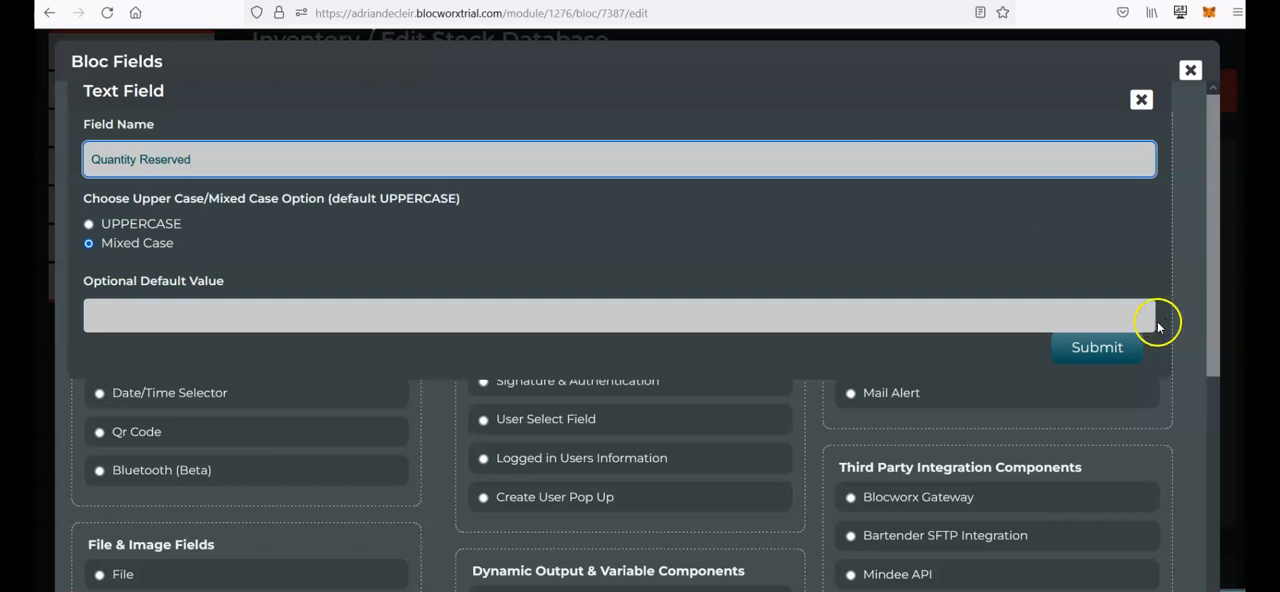
pyautogui.click(1118, 358)
# Step: Switch the Stock Database bloc back to the front end
pyautogui.moveTo(293, 349)
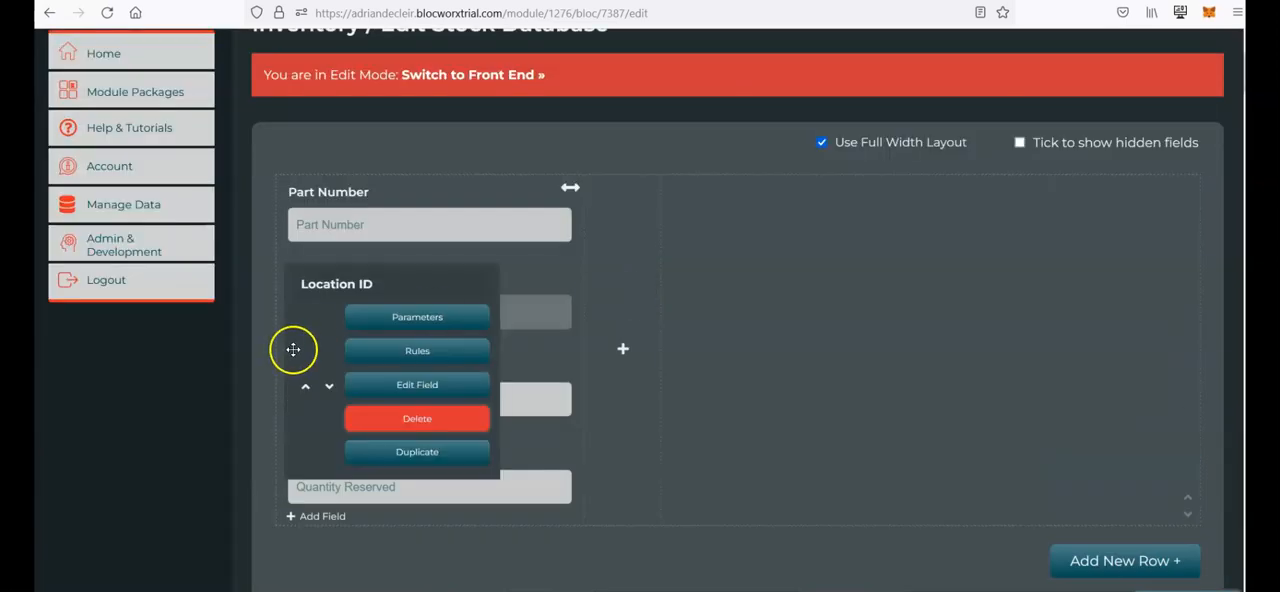
pyautogui.scroll(2, 234, 371)
pyautogui.click(444, 141)
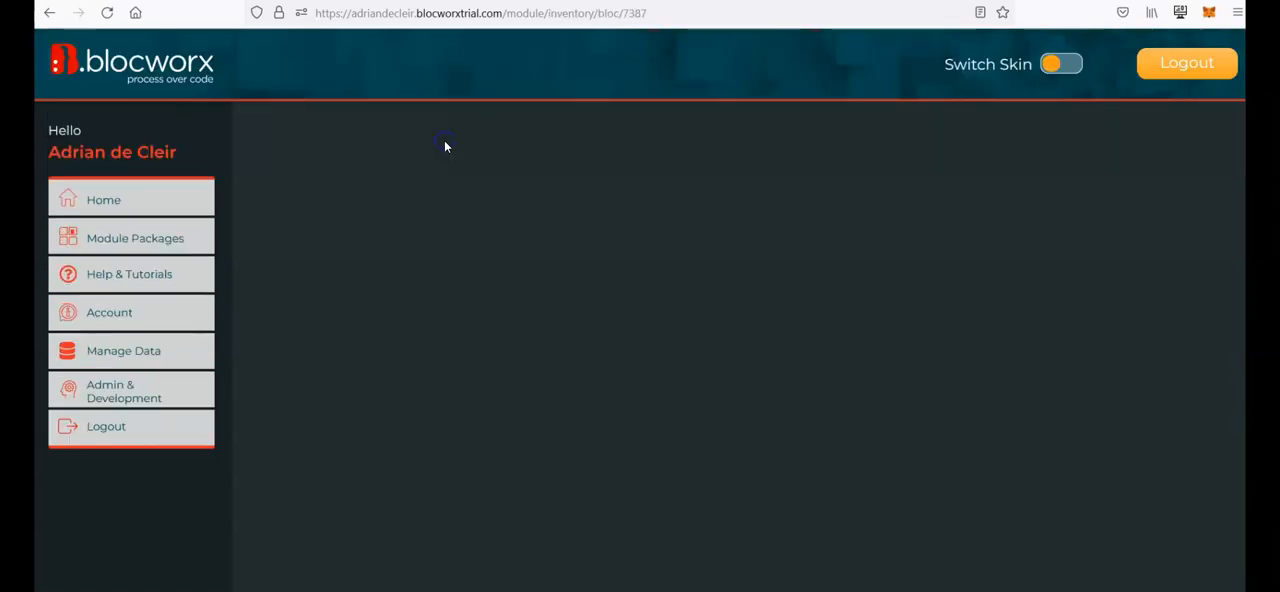
# Step: Submit a stock record with part number PART1, location ID LOCATION and quantity reserved 4
pyautogui.click(410, 297)
pyautogui.write('PART1')
pyautogui.press('Tab')
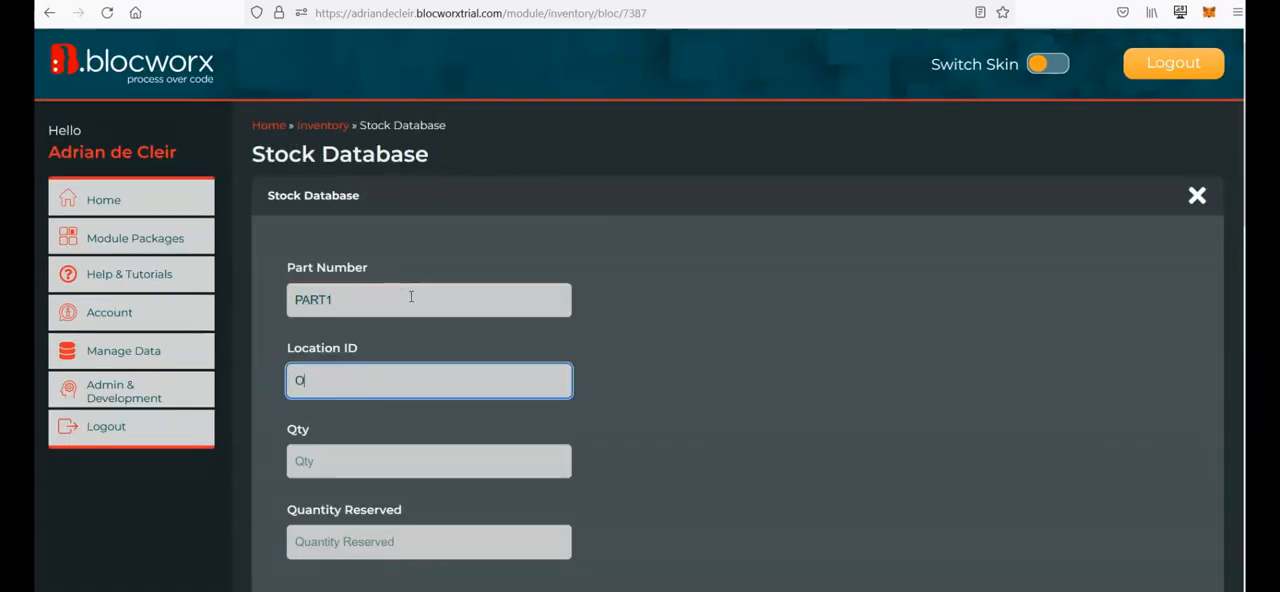
pyautogui.write('LOCATION')
pyautogui.press('Tab')
pyautogui.press('Tab')
pyautogui.write('4')
pyautogui.press('Tab')
# Step: Examine the submitted stock records in the data table below the form
pyautogui.scroll(-3, 548, 340)
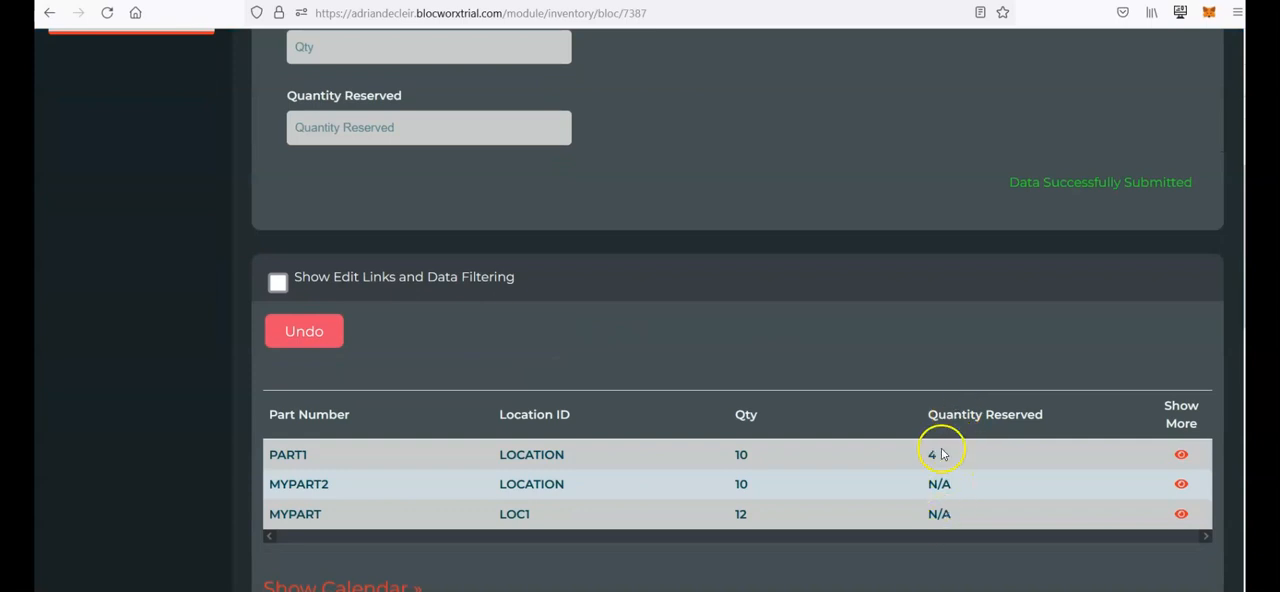
pyautogui.moveTo(935, 483); pyautogui.dragTo(937, 528)
pyautogui.click(957, 512)
pyautogui.scroll(5, 800, 483)
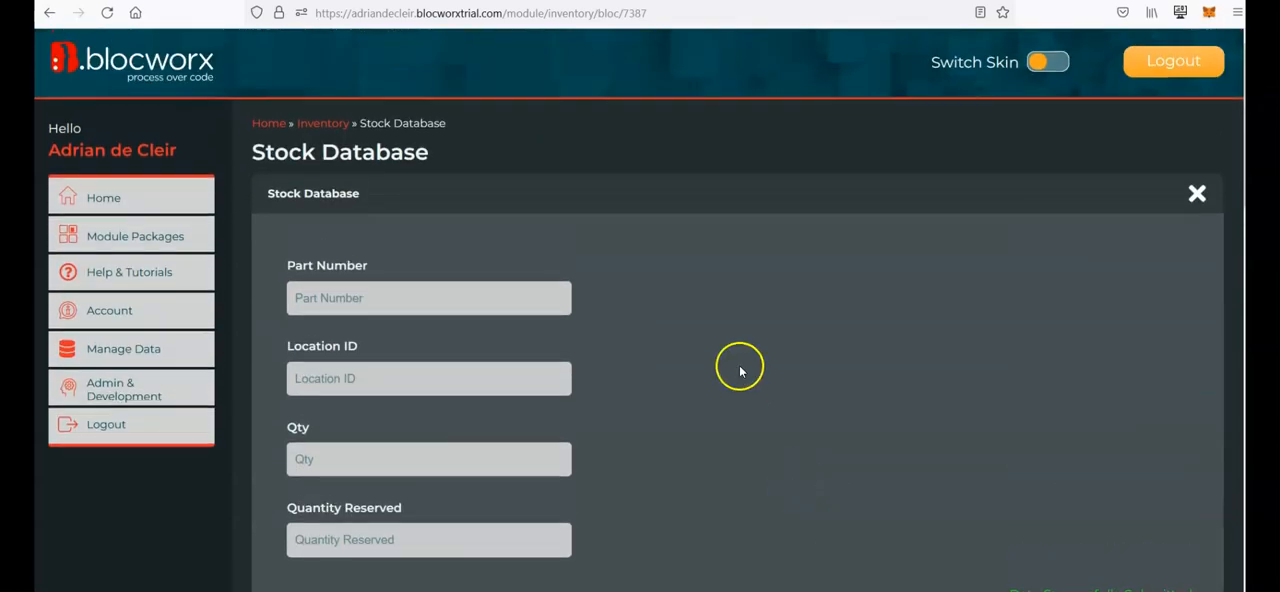
pyautogui.scroll(-10, 740, 371)
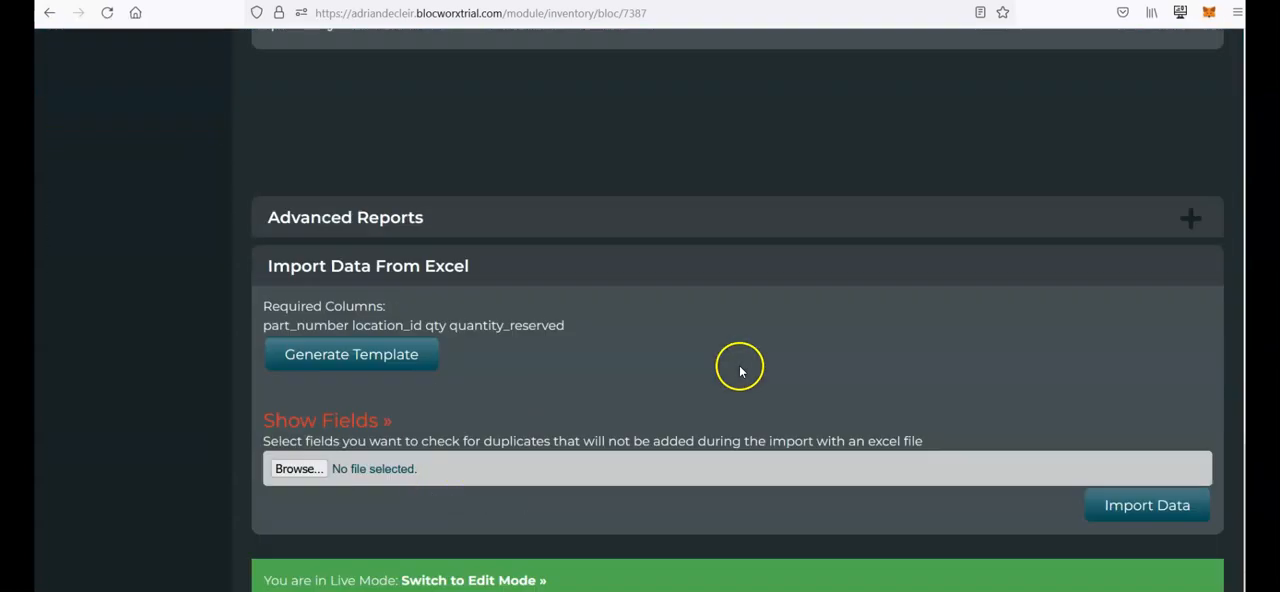
# Step: Switch the bloc to edit mode again, choosing to edit anyway despite the live-data warning
pyautogui.click(503, 582)
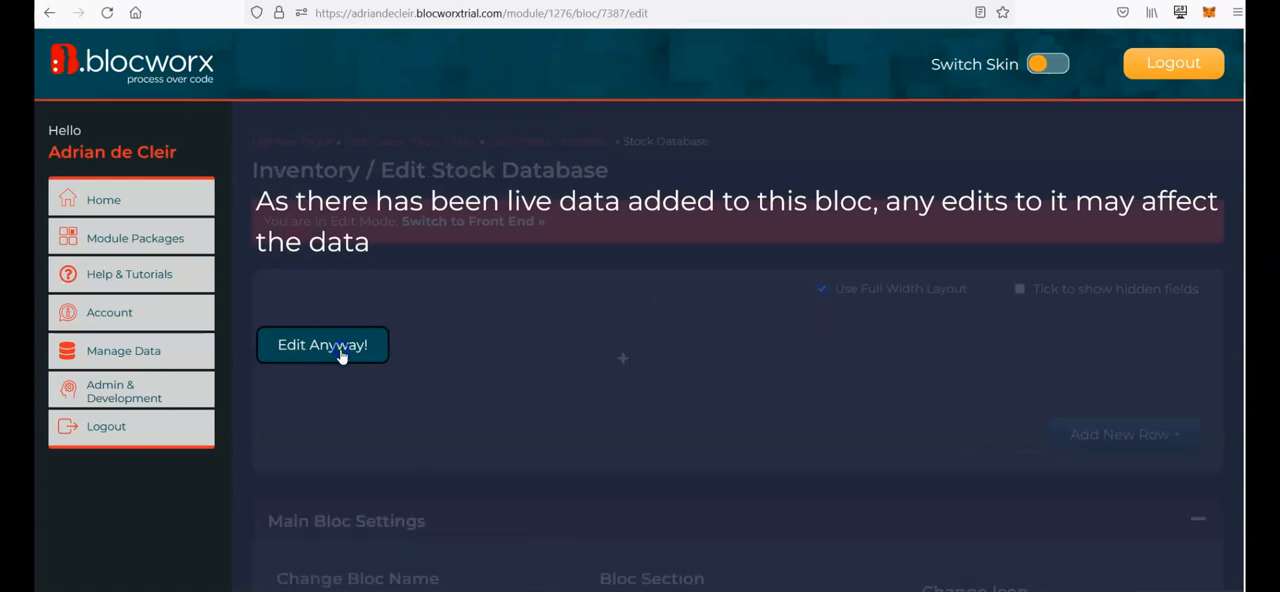
pyautogui.click(322, 345)
pyautogui.scroll(-3, 763, 149)
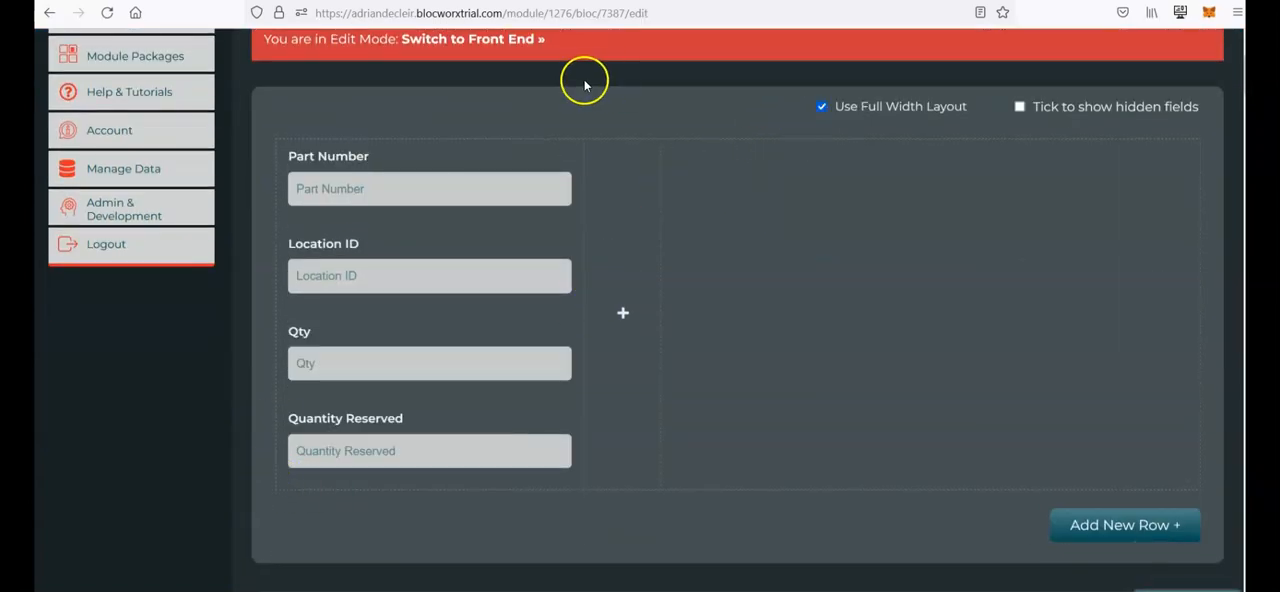
pyautogui.scroll(2, 584, 85)
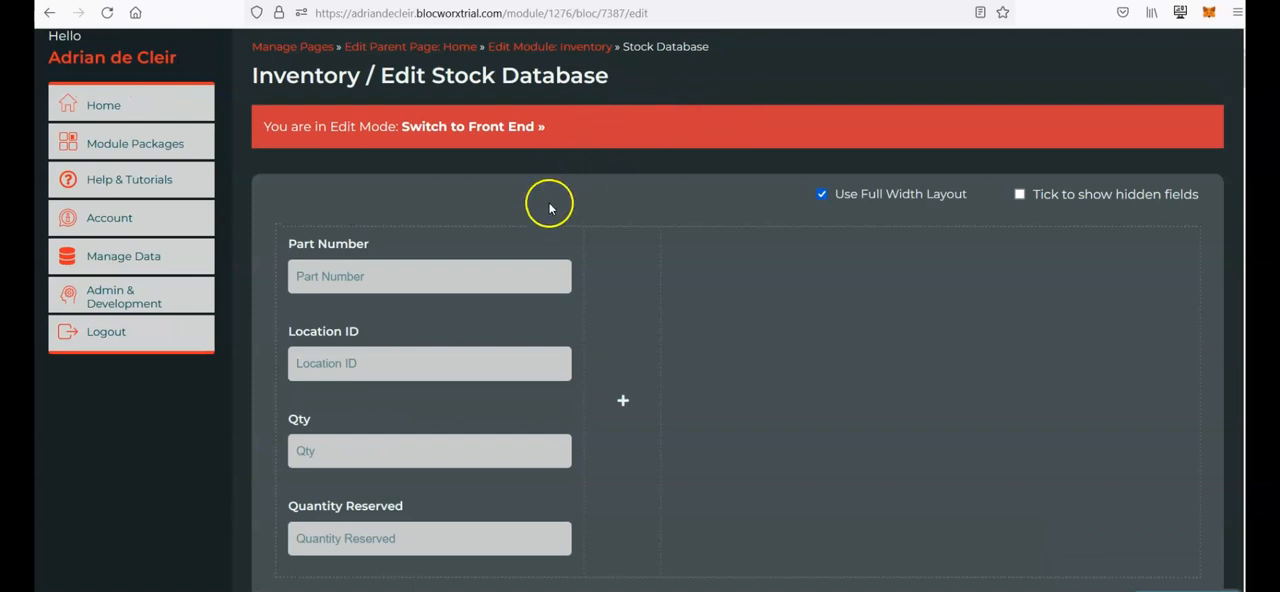
pyautogui.scroll(-2, 643, 153)
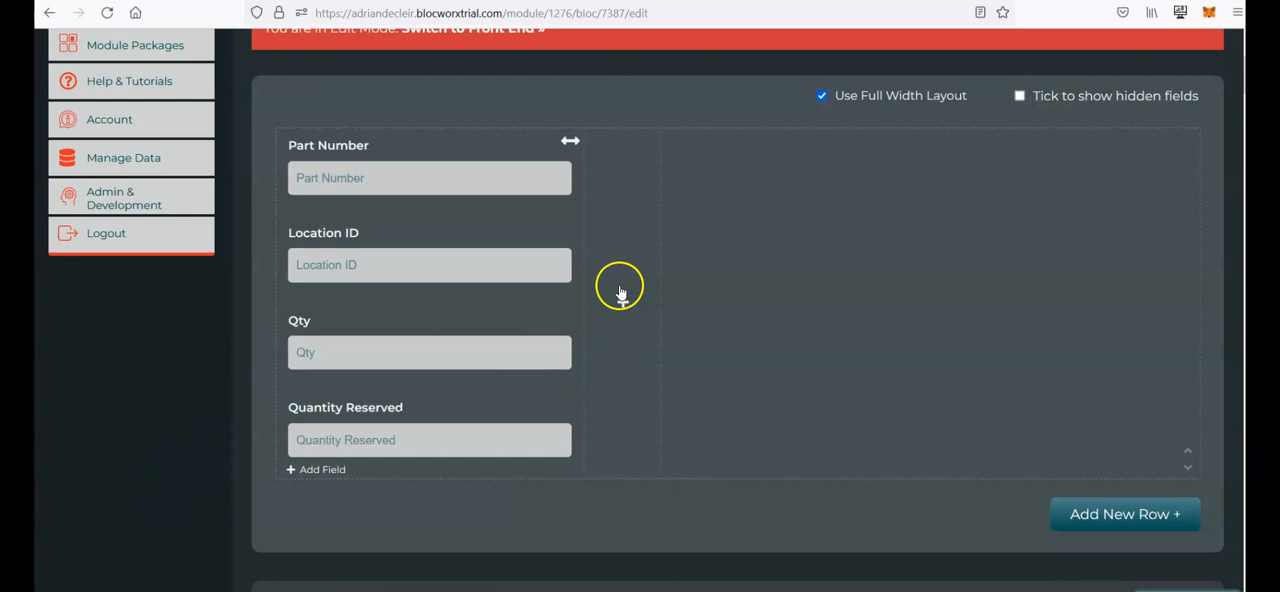
pyautogui.scroll(-2, 949, 489)
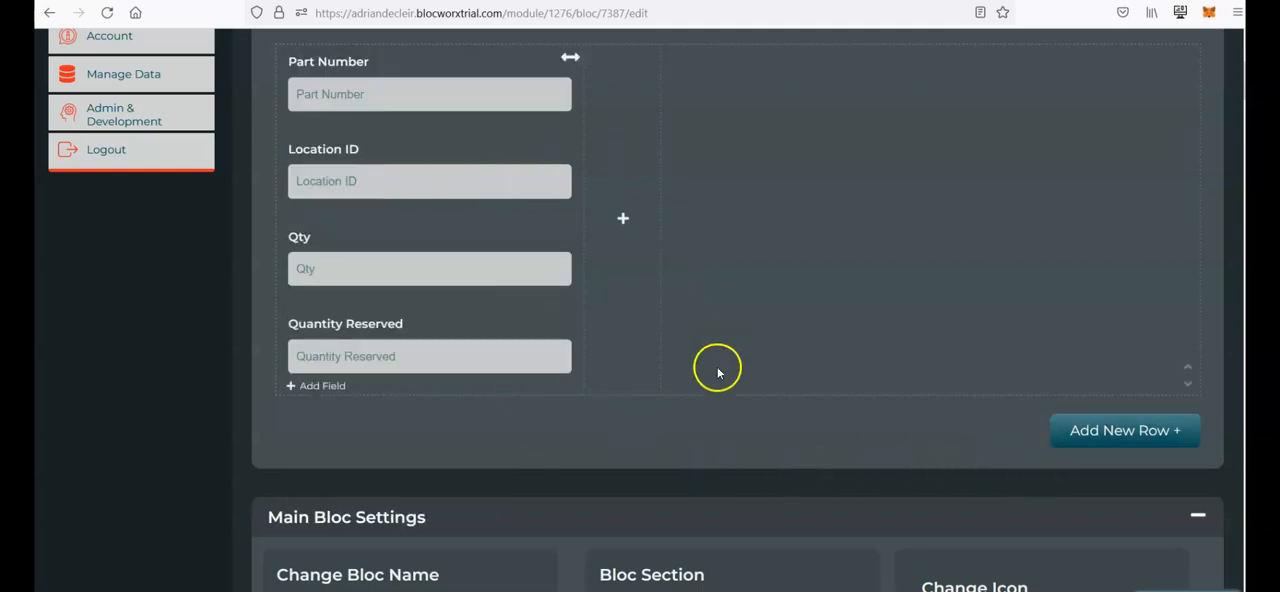
pyautogui.scroll(1, 714, 363)
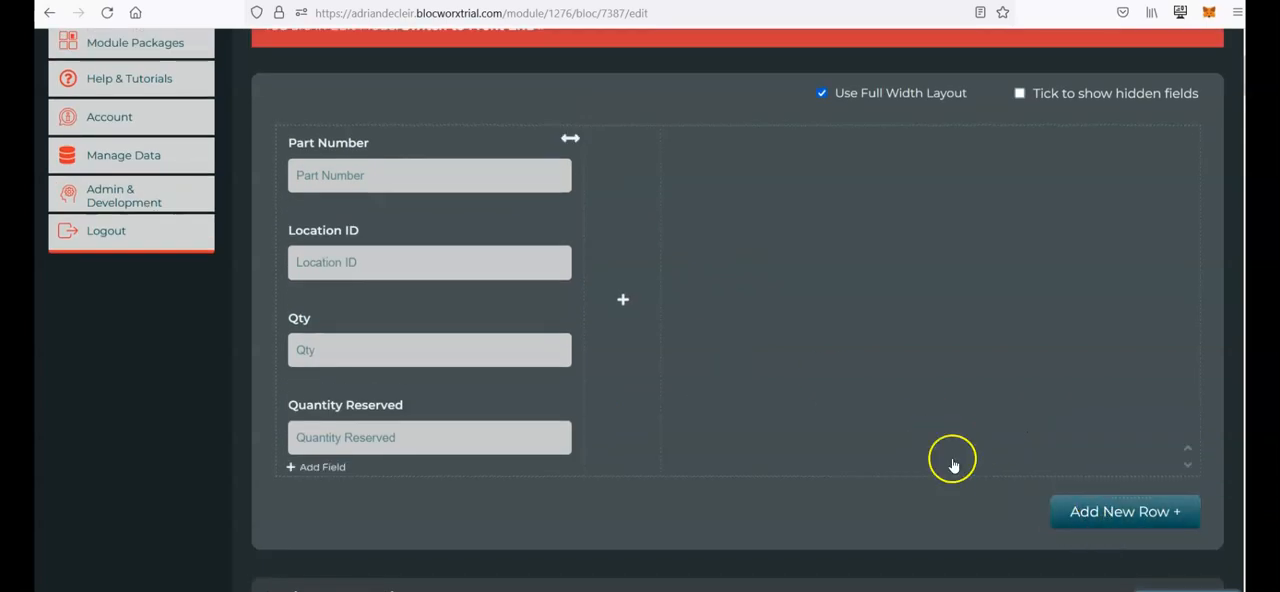
pyautogui.moveTo(463, 164)
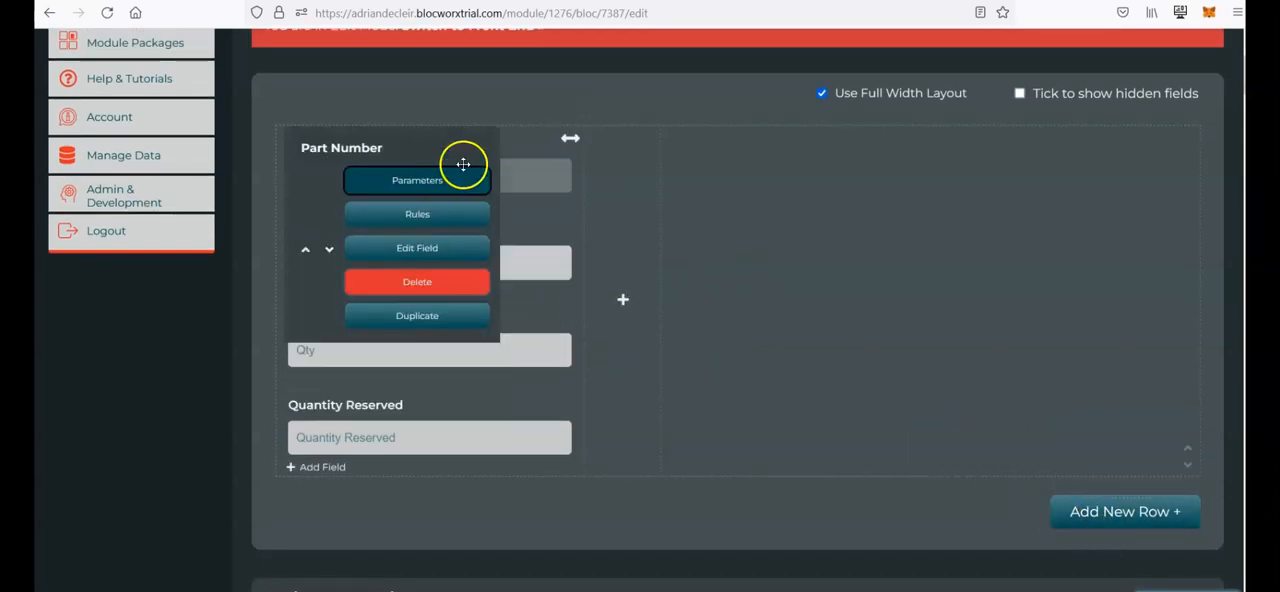
# Step: Add a new row to the layout with a column width of 6/12ths (Half Size)
pyautogui.click(1111, 514)
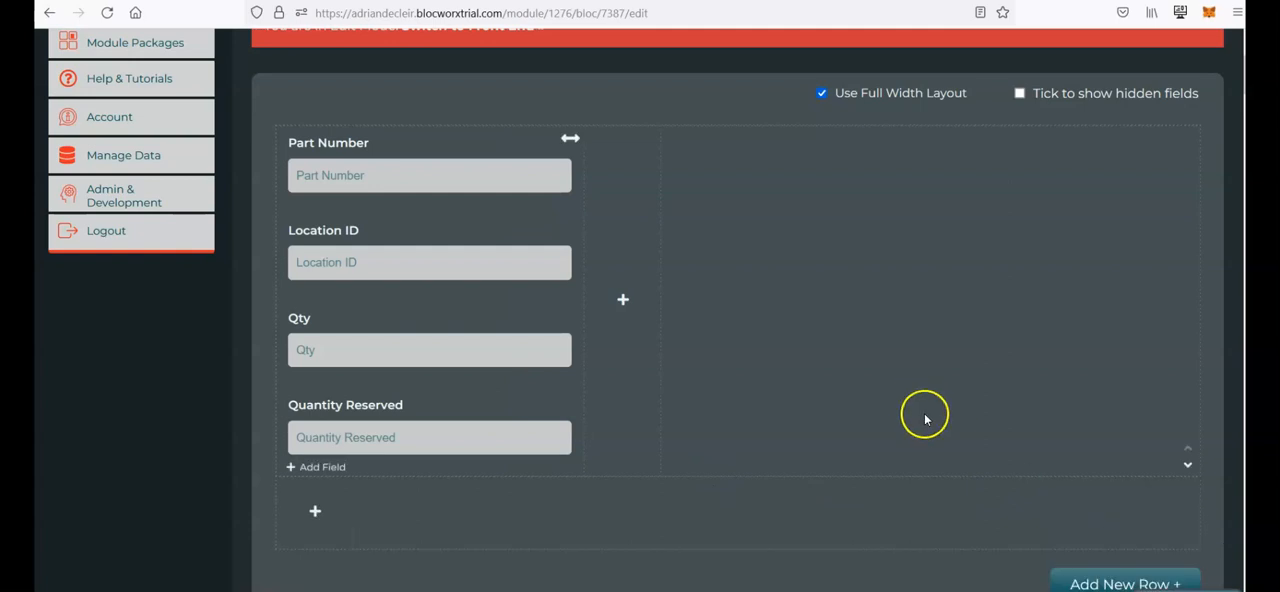
pyautogui.scroll(-2, 925, 418)
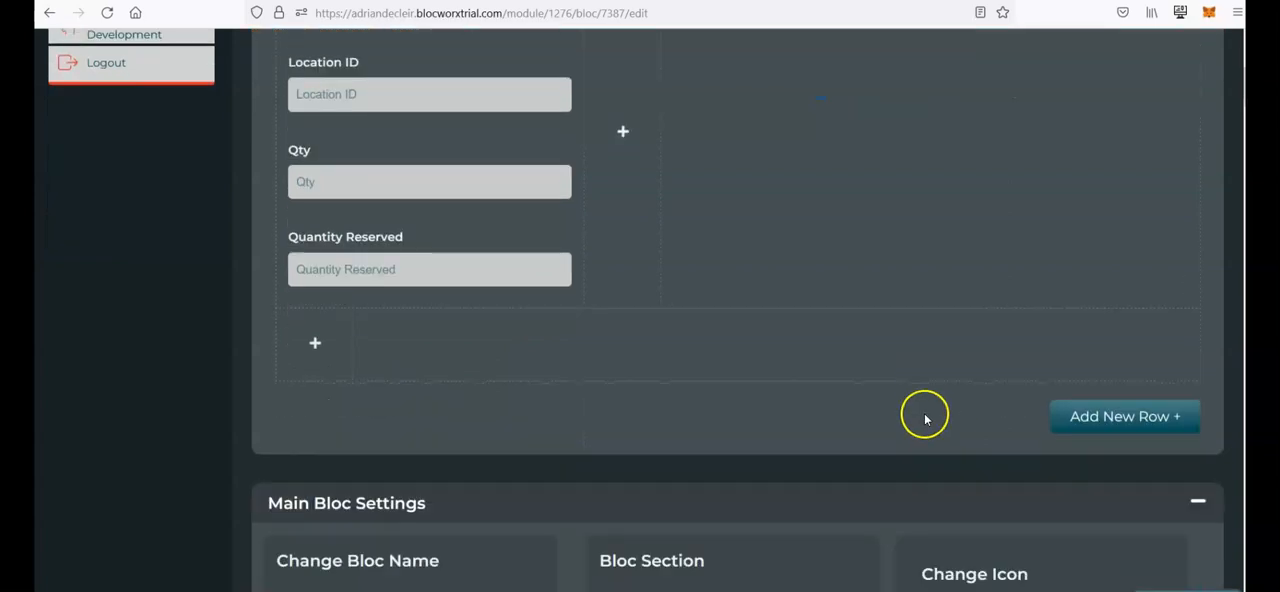
pyautogui.click(317, 345)
pyautogui.click(366, 363)
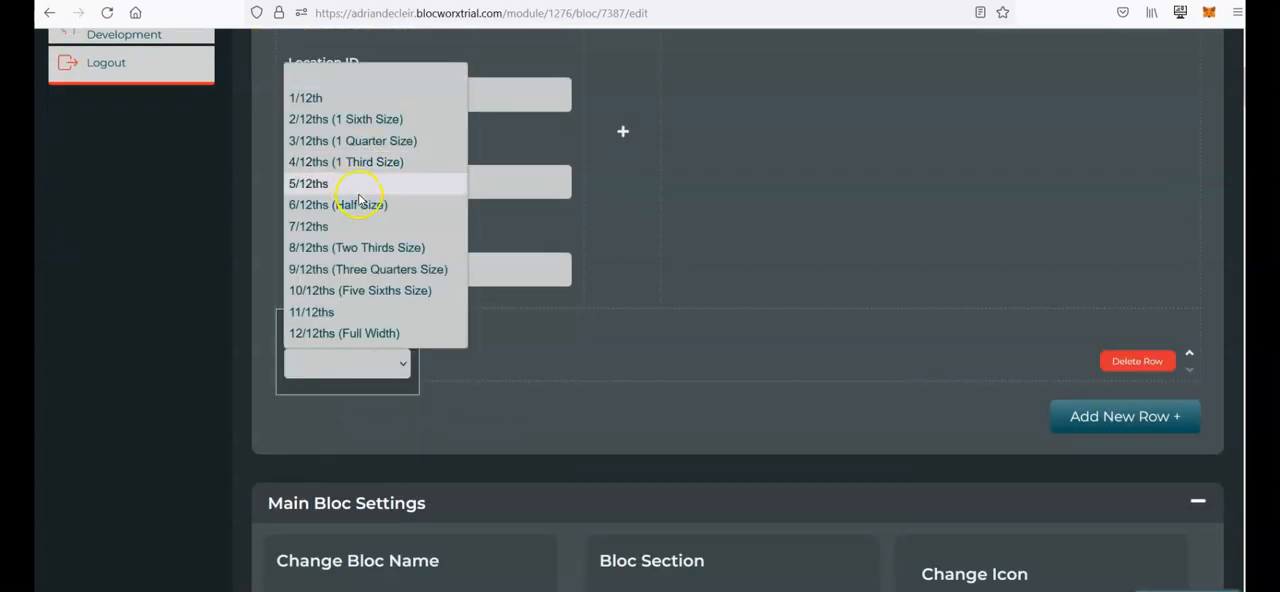
pyautogui.click(370, 205)
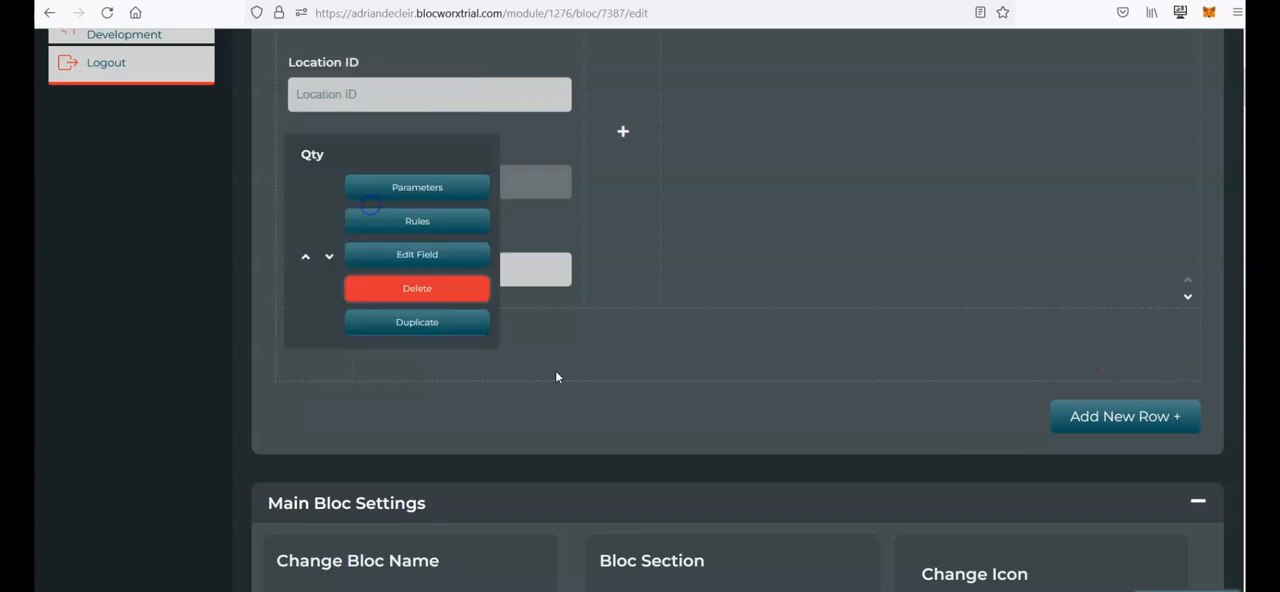
# Step: Add a Mixed Case text field named Field 1 to the new row's column
pyautogui.click(325, 372)
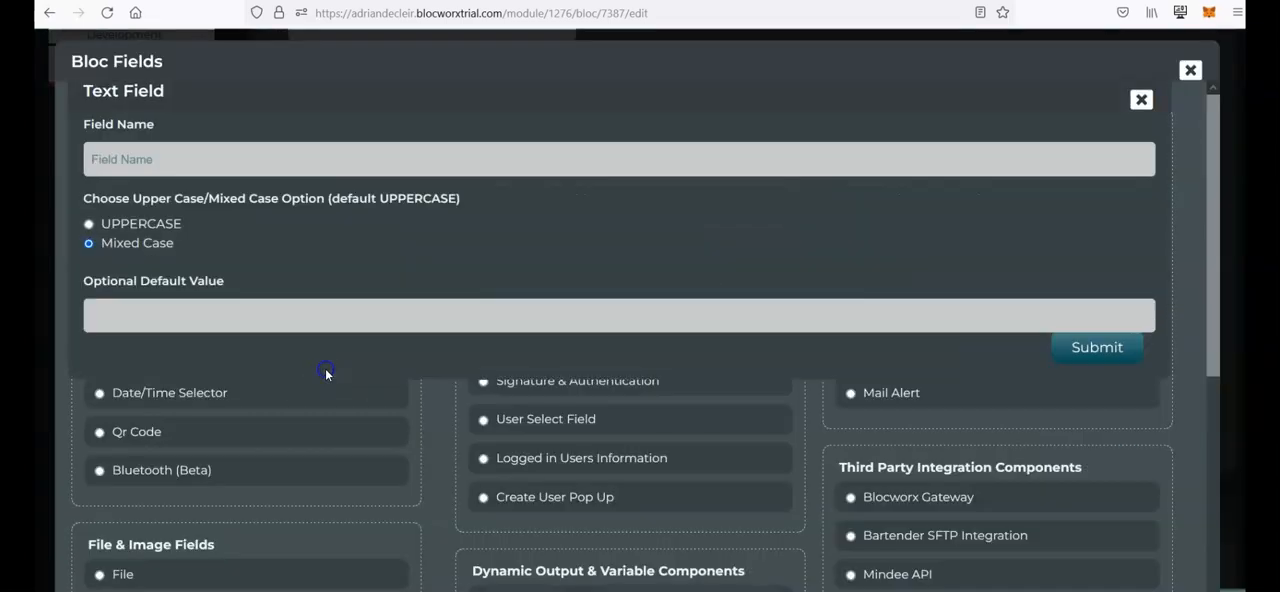
pyautogui.click(321, 160)
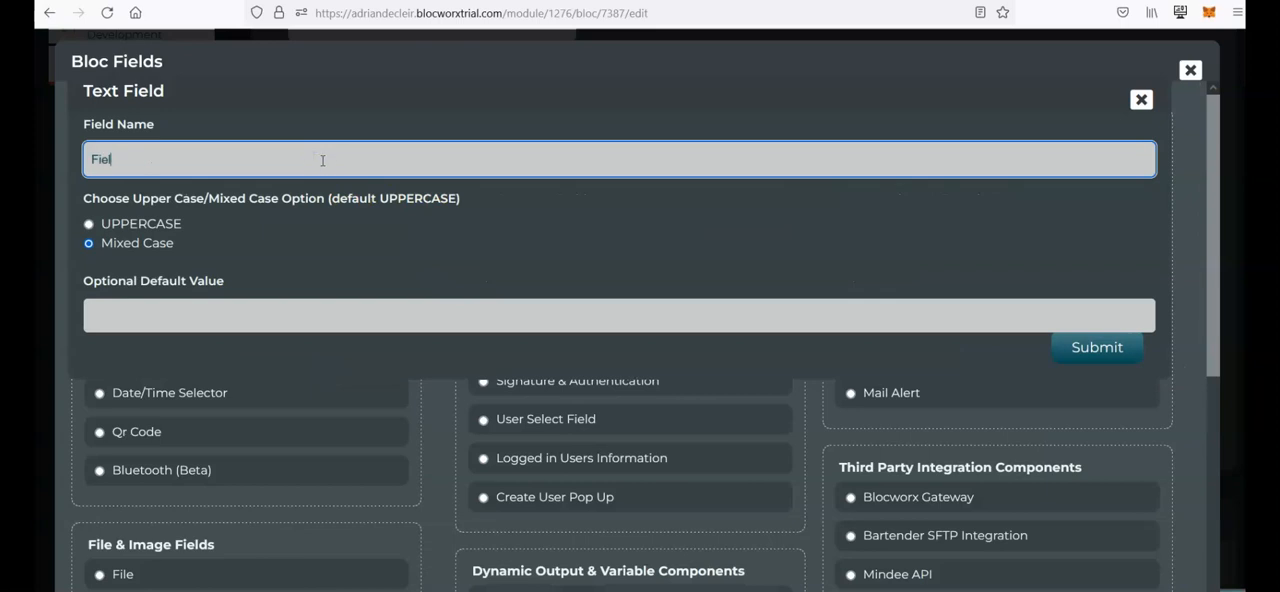
pyautogui.click(1031, 350)
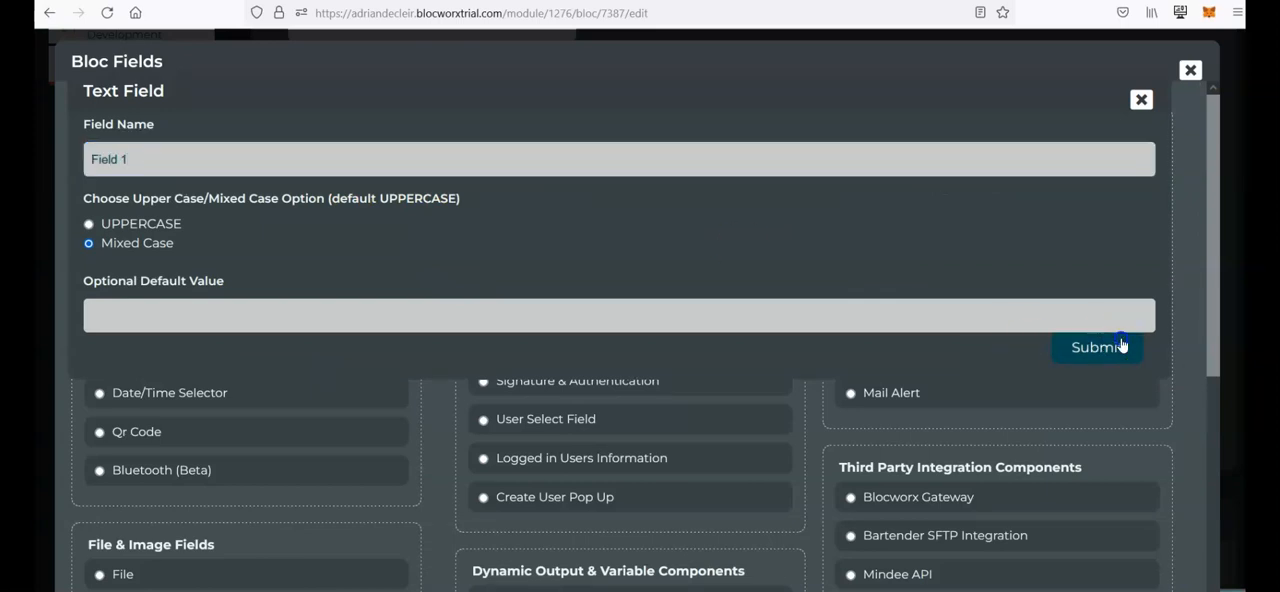
# Step: Set Field 1's column width to 3/12ths (1 Quarter Size)
pyautogui.scroll(-1, 766, 468)
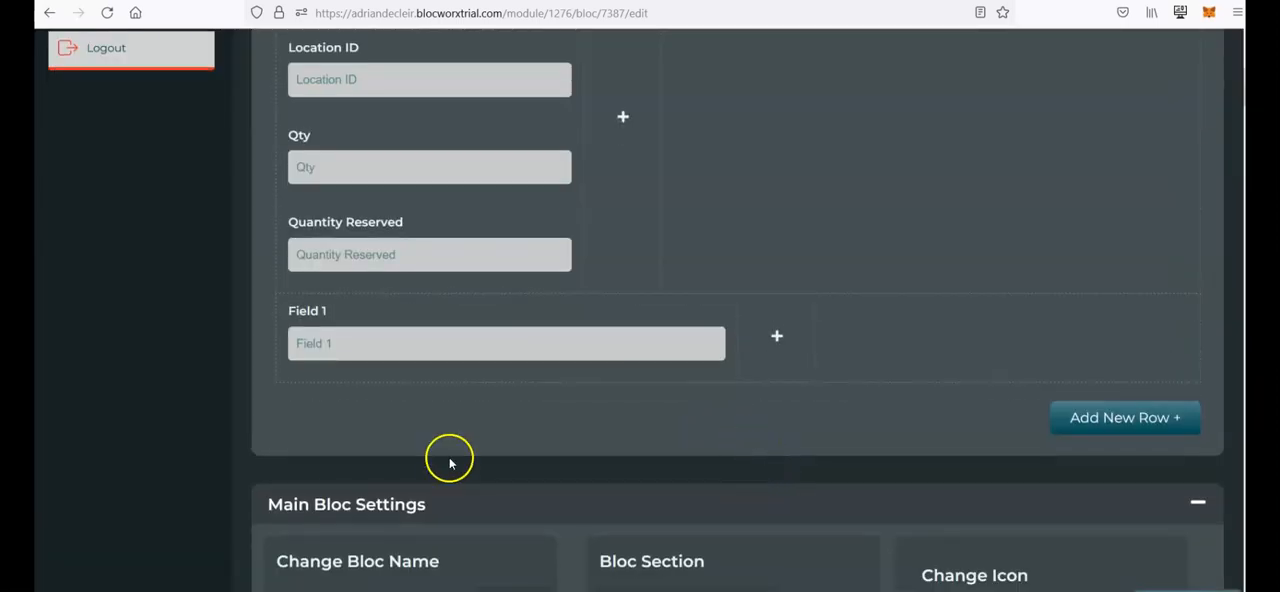
pyautogui.scroll(1, 460, 444)
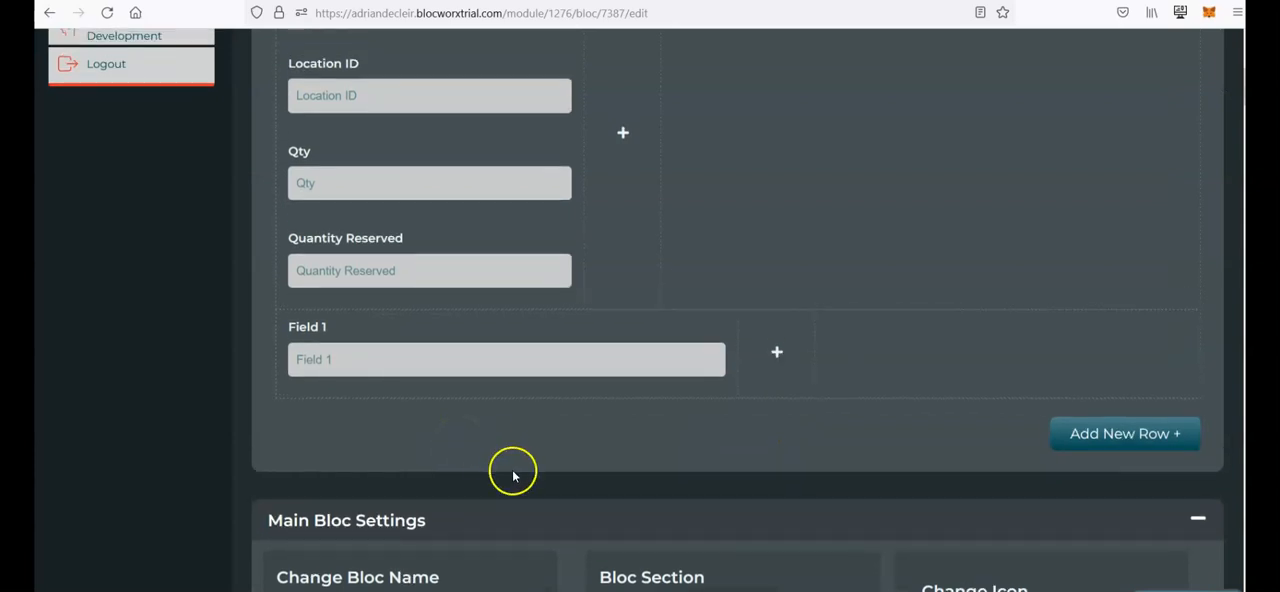
pyautogui.scroll(3, 514, 480)
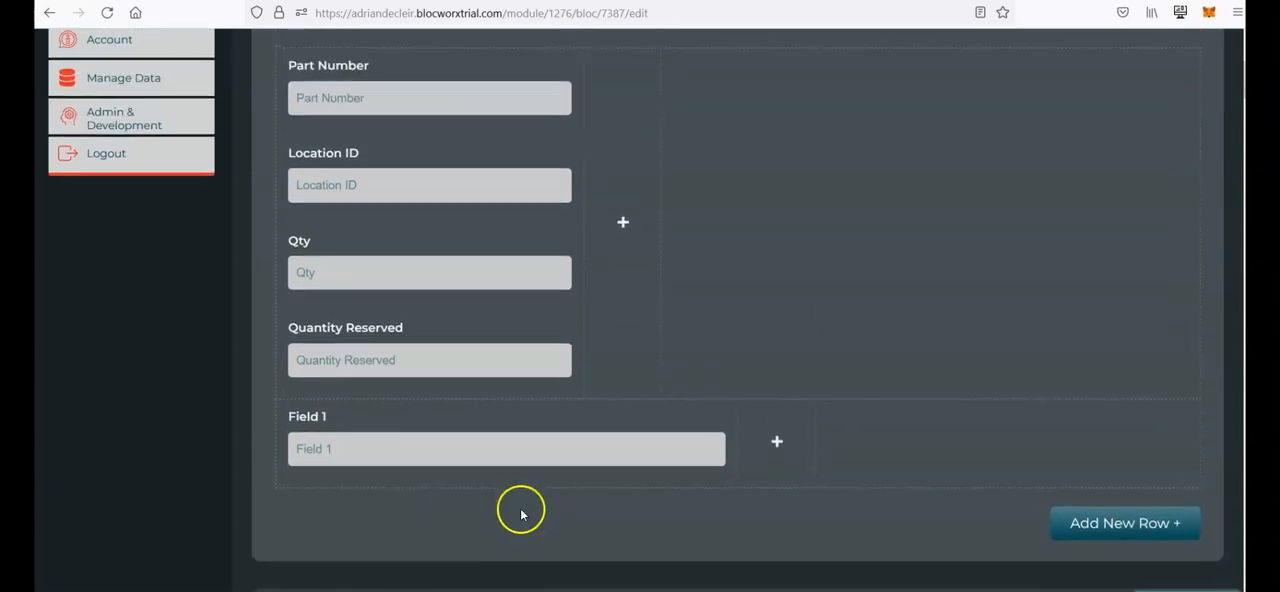
pyautogui.scroll(2, 518, 513)
pyautogui.scroll(5, 663, 177)
pyautogui.scroll(-6, 662, 300)
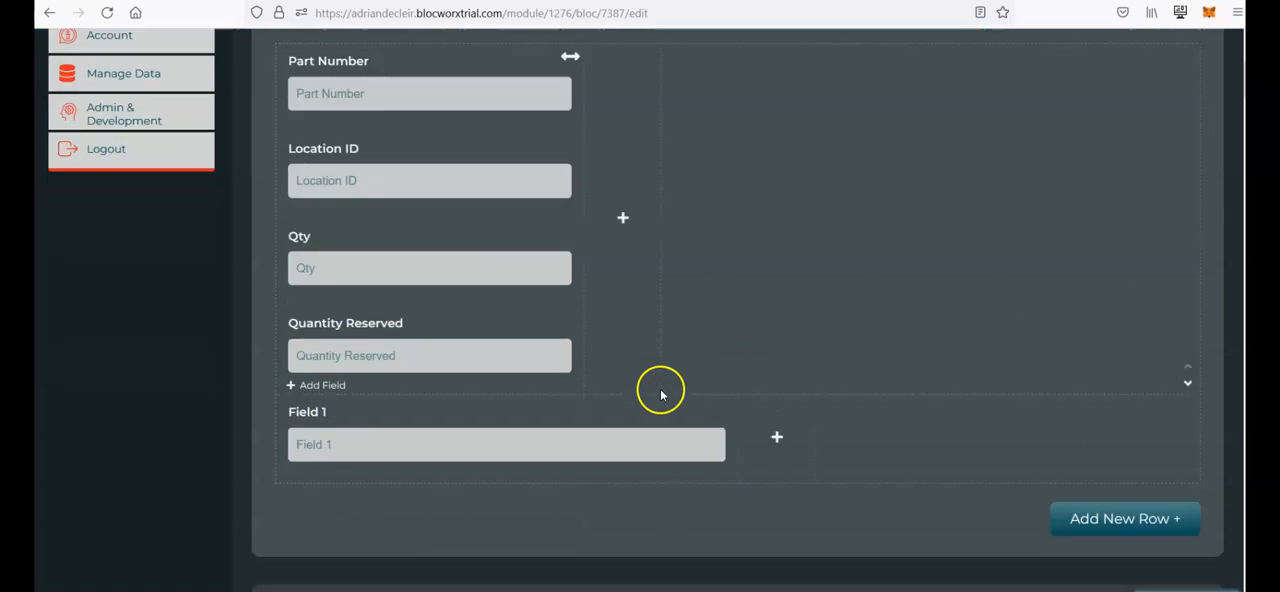
pyautogui.scroll(-3, 650, 396)
pyautogui.click(726, 330)
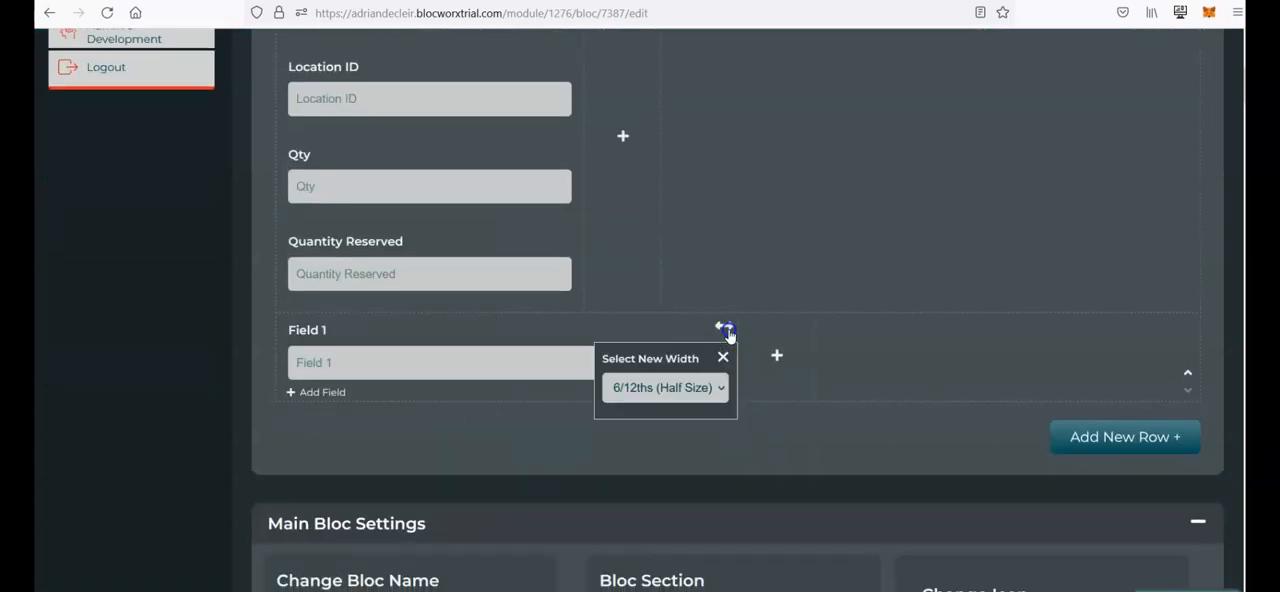
pyautogui.click(708, 390)
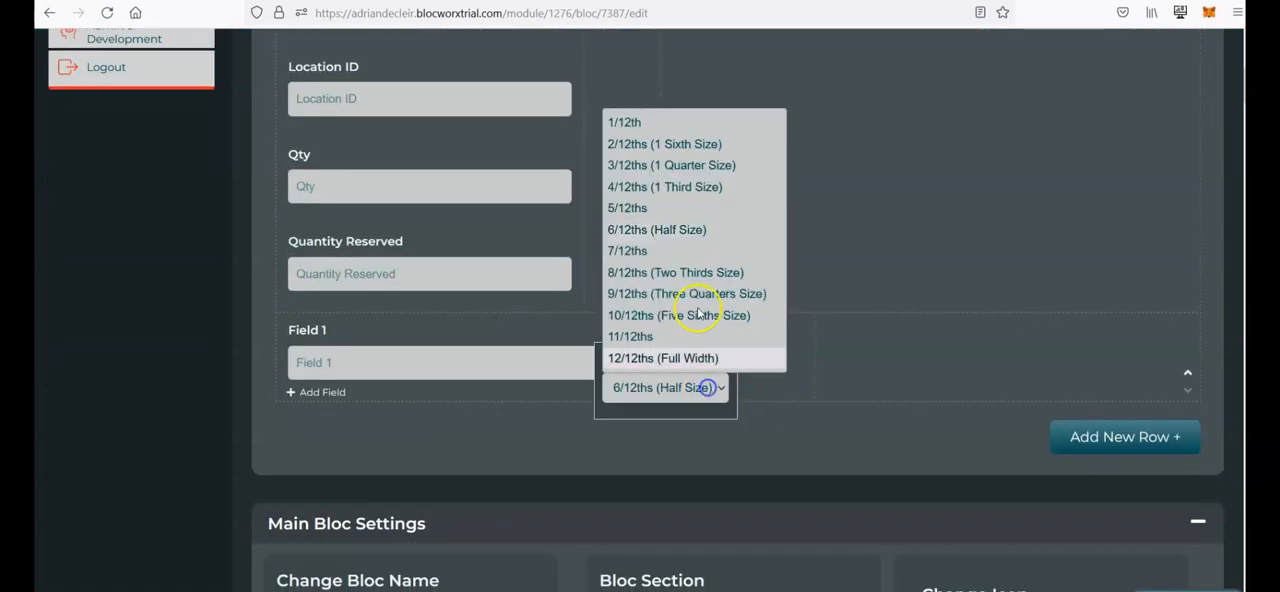
pyautogui.click(649, 163)
# Step: Set Field 1's column width to 1/12th
pyautogui.click(494, 332)
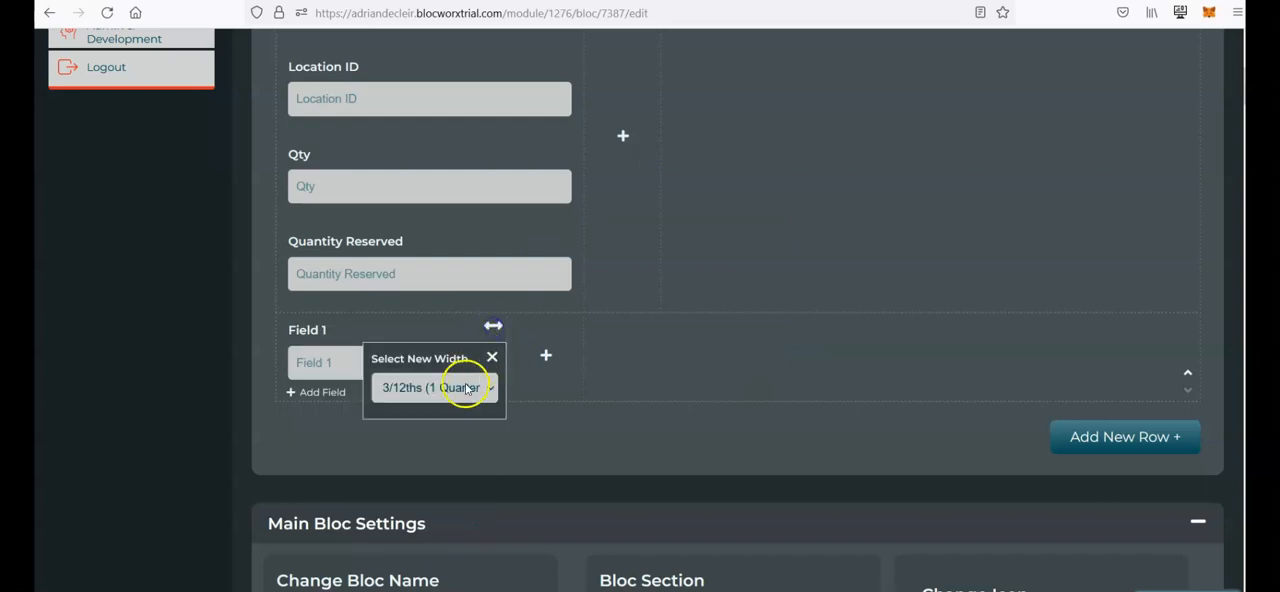
pyautogui.click(457, 387)
pyautogui.click(451, 128)
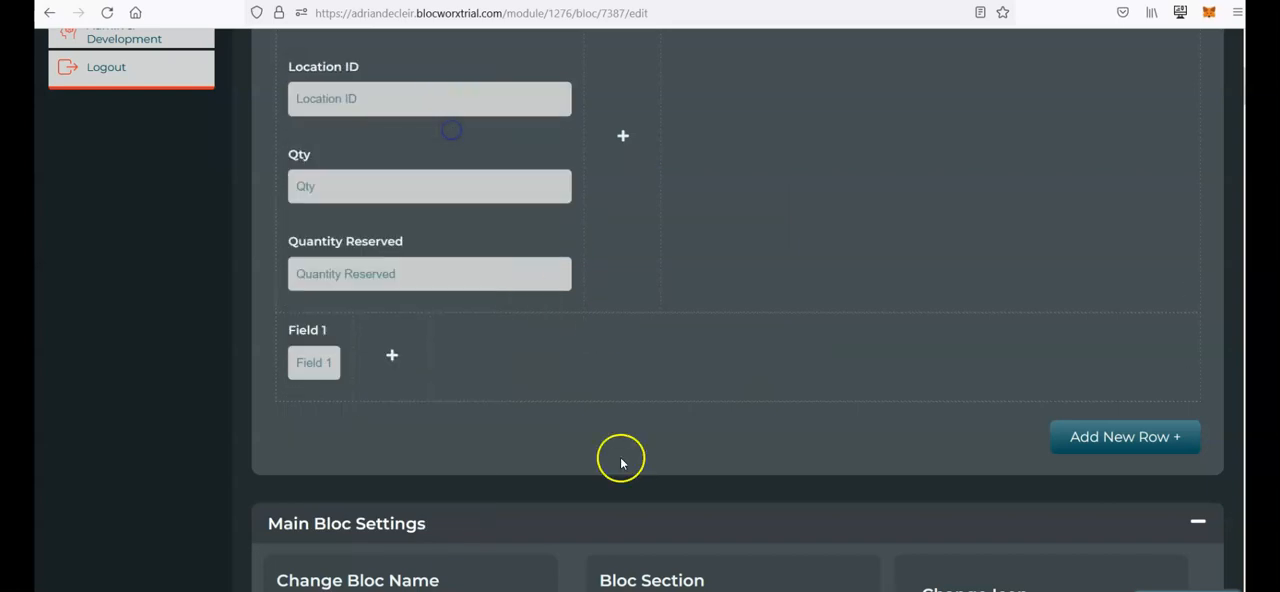
pyautogui.scroll(1, 620, 457)
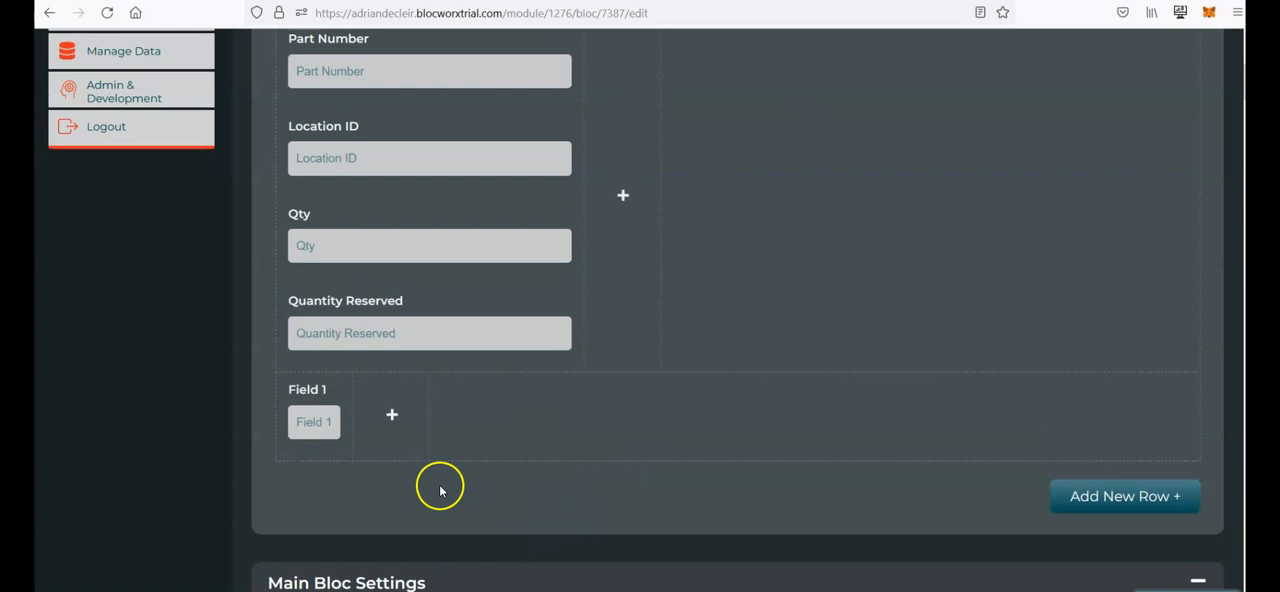
pyautogui.scroll(1, 443, 486)
pyautogui.moveTo(481, 164)
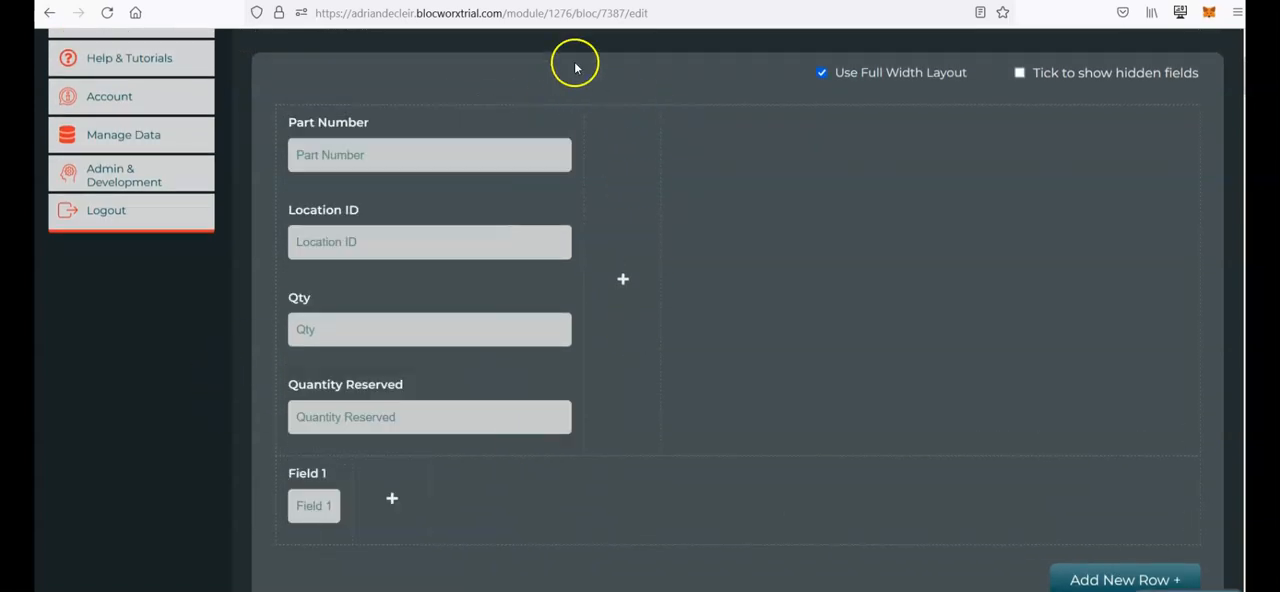
pyautogui.scroll(1, 590, 85)
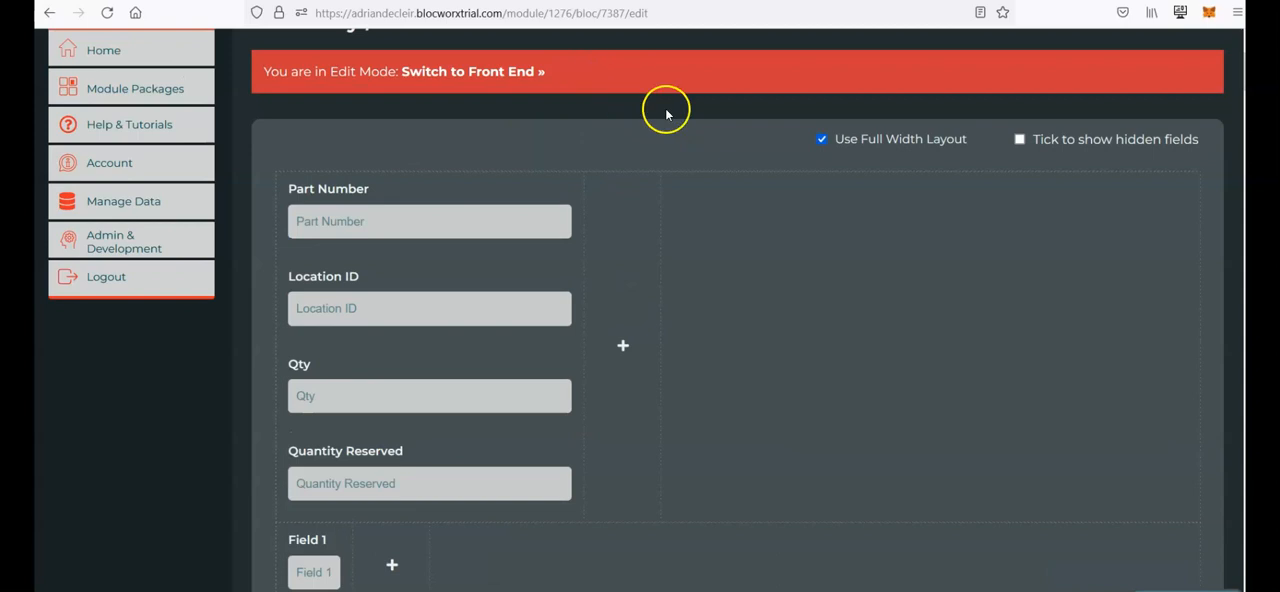
pyautogui.scroll(-1, 246, 449)
pyautogui.scroll(3, 246, 449)
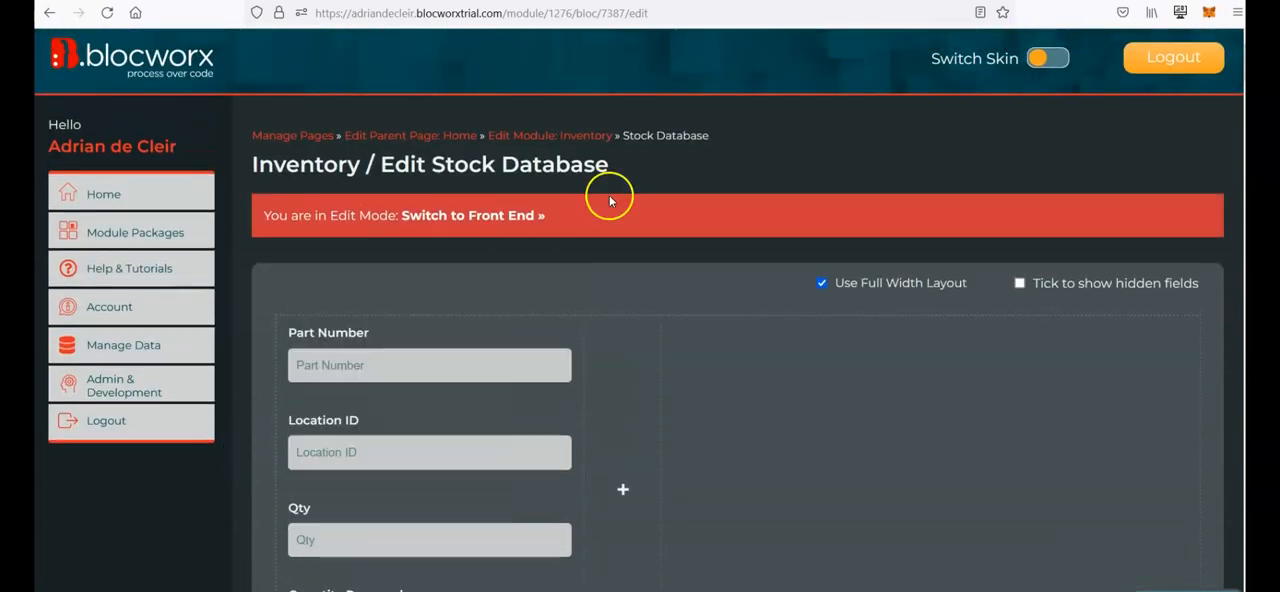
# Step: Switch the Stock Database bloc to the front end and review its form, records table and counts
pyautogui.click(469, 218)
pyautogui.scroll(-2, 654, 380)
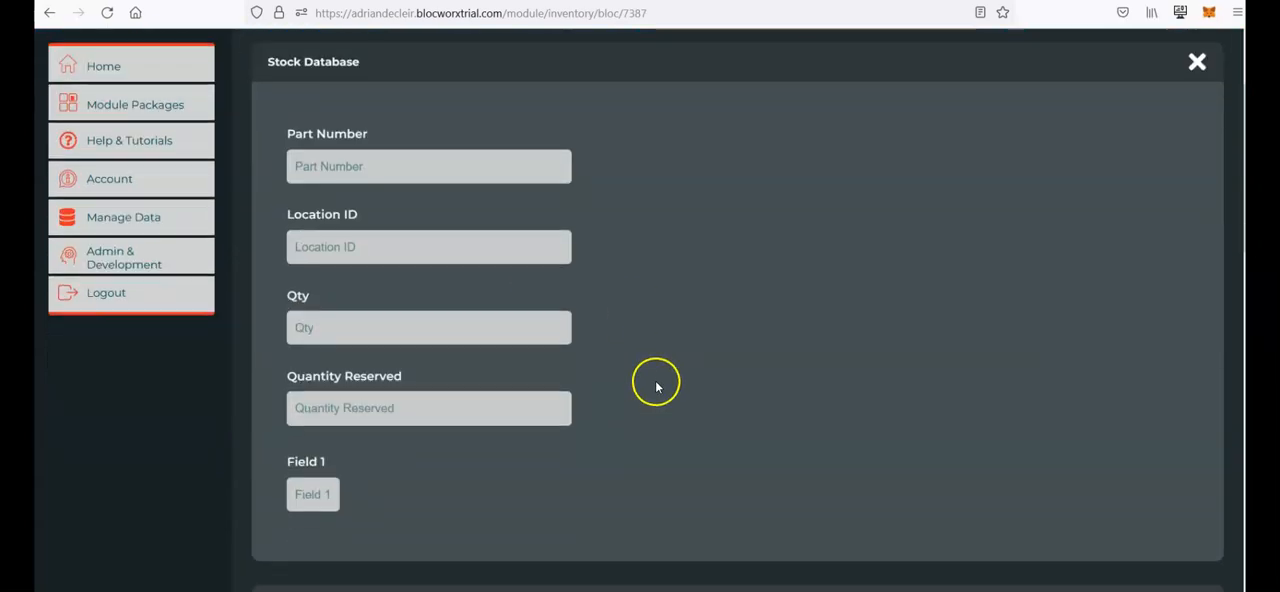
pyautogui.scroll(-1, 701, 396)
pyautogui.scroll(1, 701, 396)
pyautogui.scroll(-2, 701, 396)
pyautogui.click(701, 297)
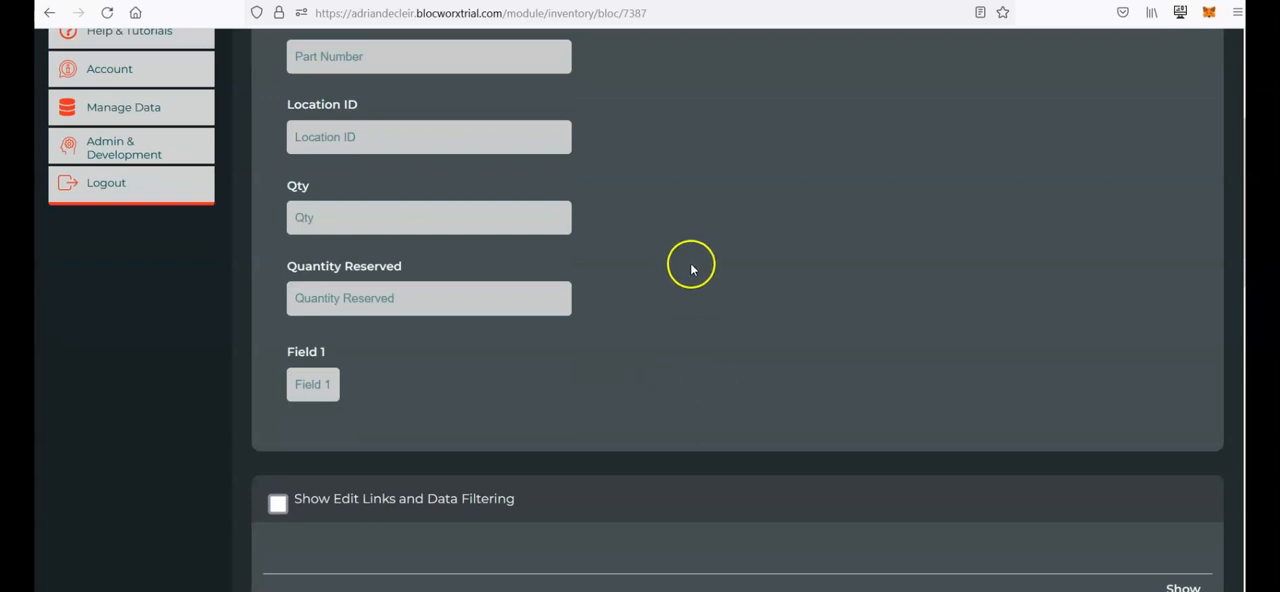
pyautogui.scroll(-2, 648, 288)
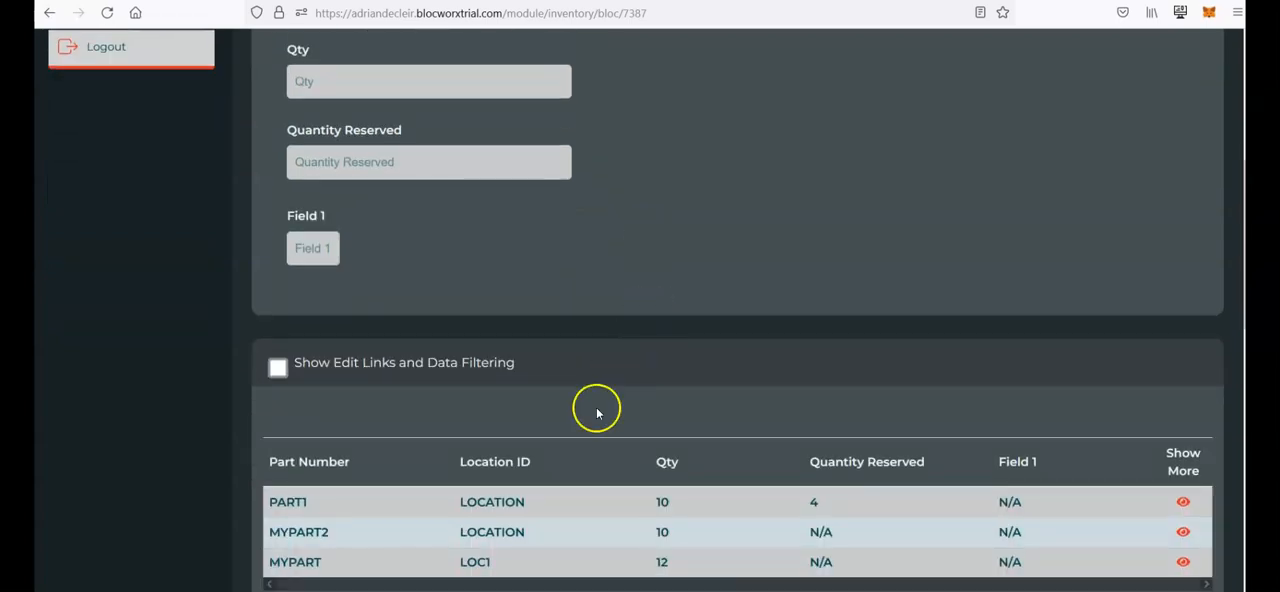
pyautogui.scroll(-1, 599, 502)
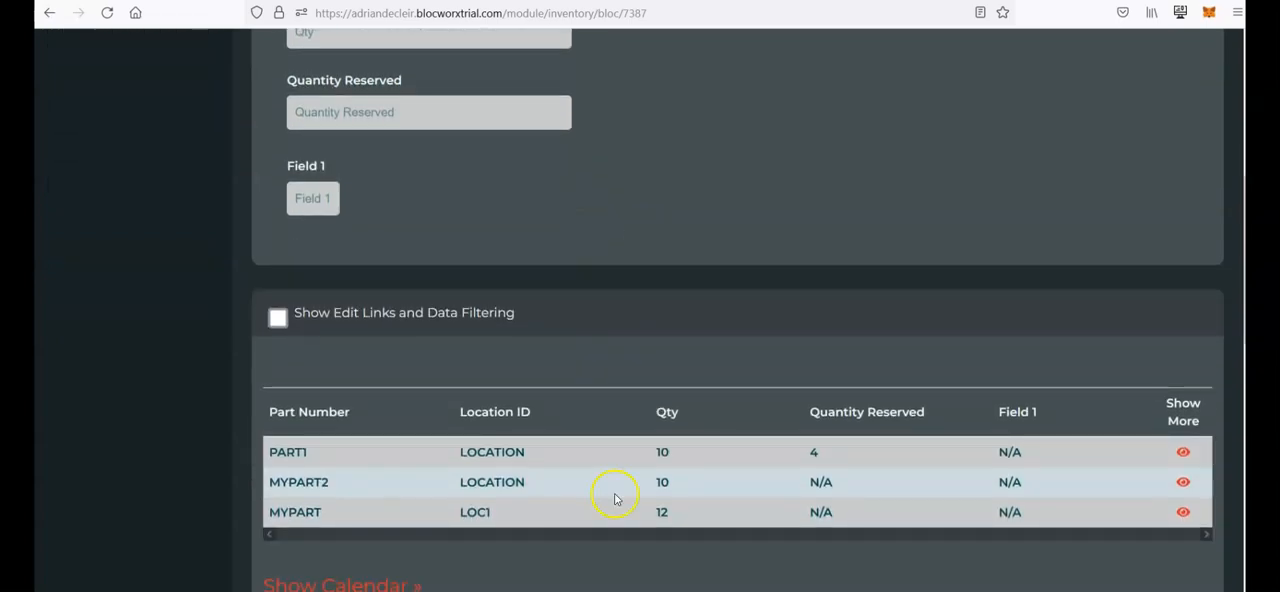
pyautogui.scroll(-3, 577, 414)
pyautogui.scroll(-1, 560, 440)
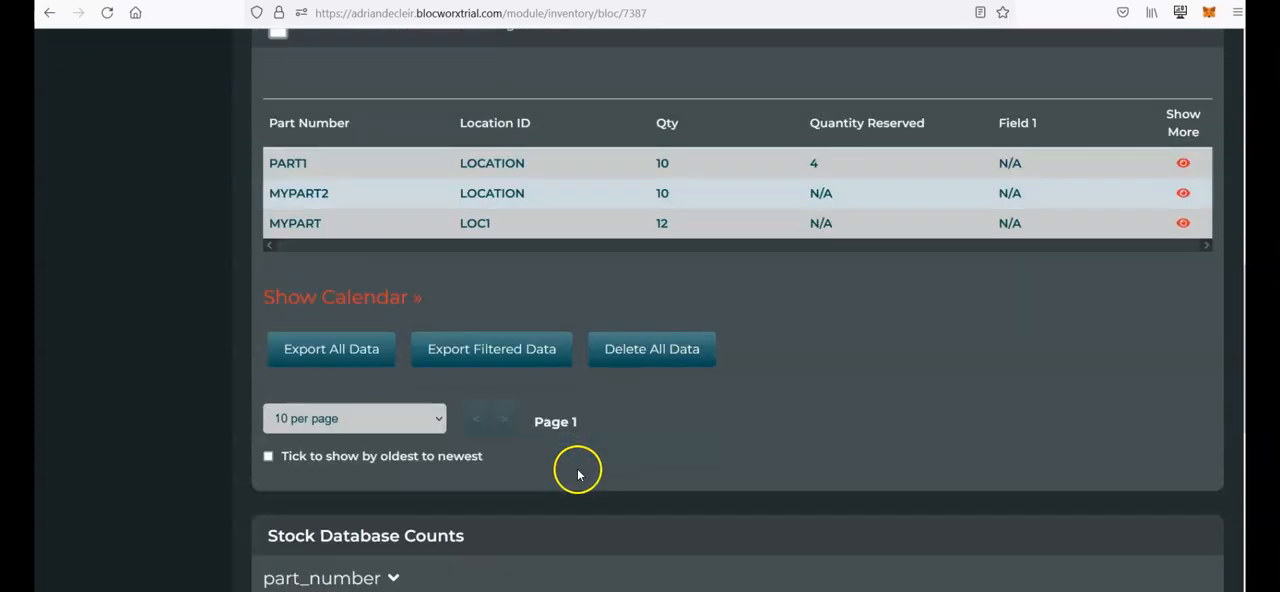
pyautogui.scroll(-3, 465, 455)
pyautogui.scroll(-3, 521, 482)
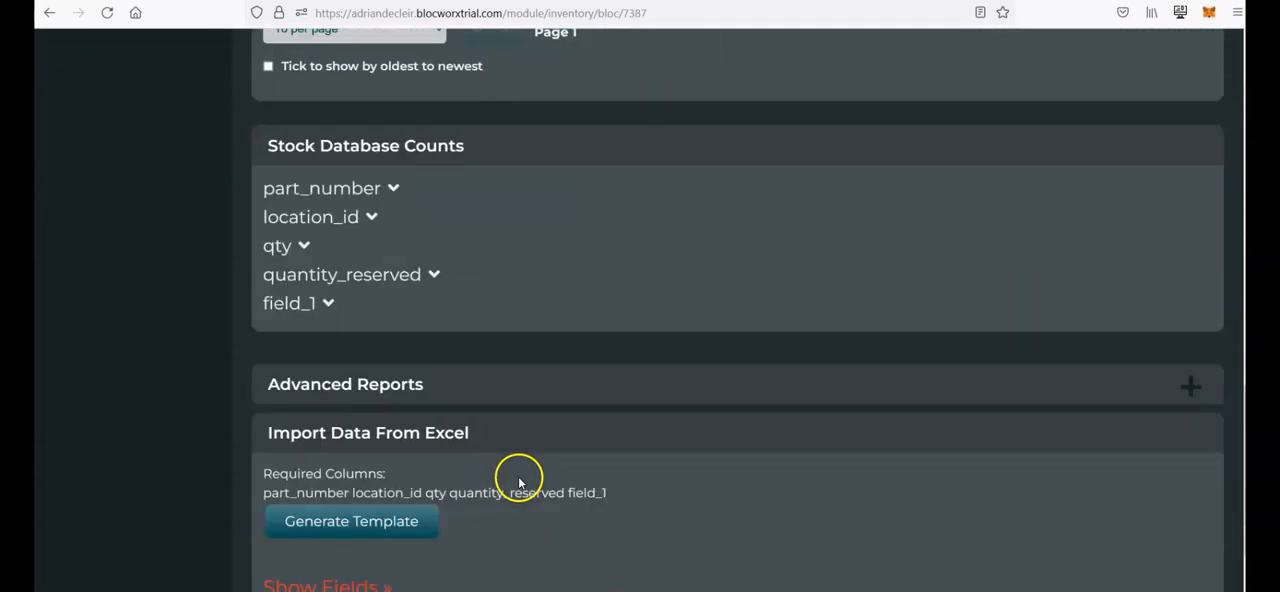
pyautogui.scroll(-2, 519, 483)
pyautogui.scroll(8, 457, 417)
pyautogui.scroll(-1, 457, 414)
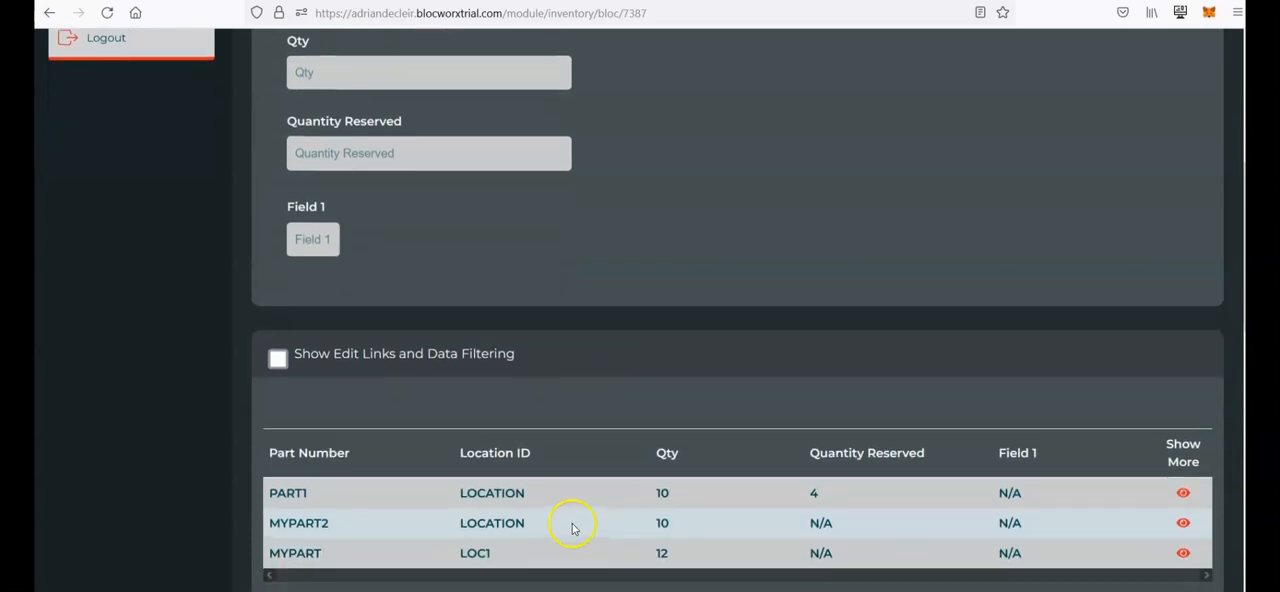
pyautogui.scroll(3, 608, 480)
pyautogui.scroll(3, 708, 250)
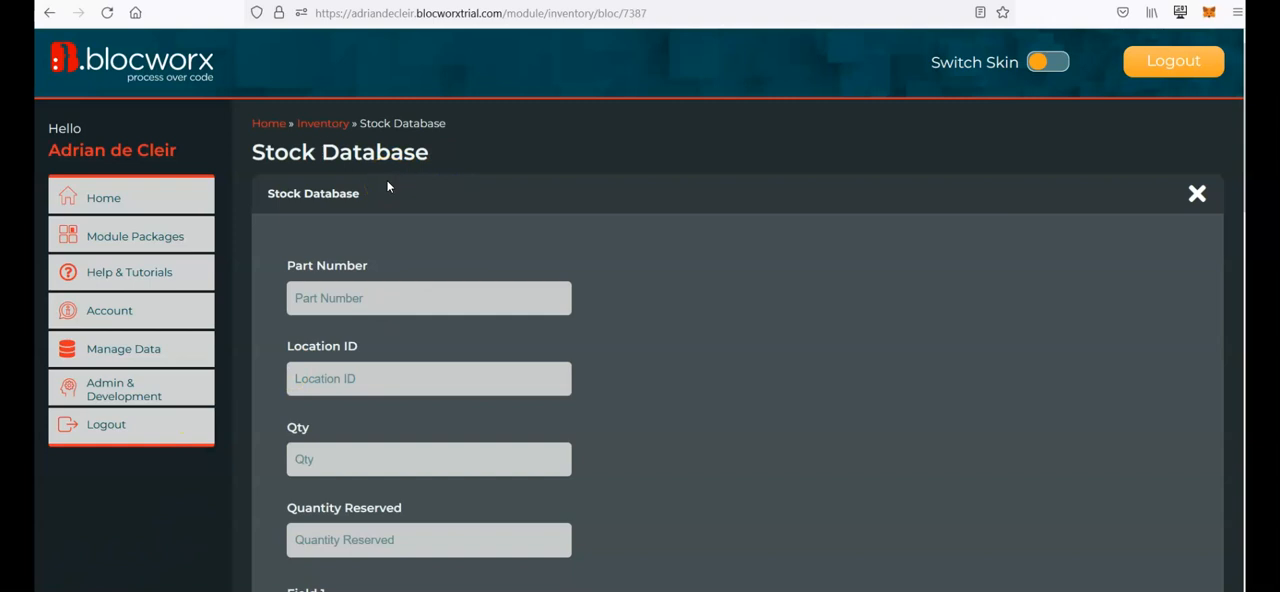
# Step: Open the Inventory module page and look over its system and process blocs
pyautogui.click(321, 123)
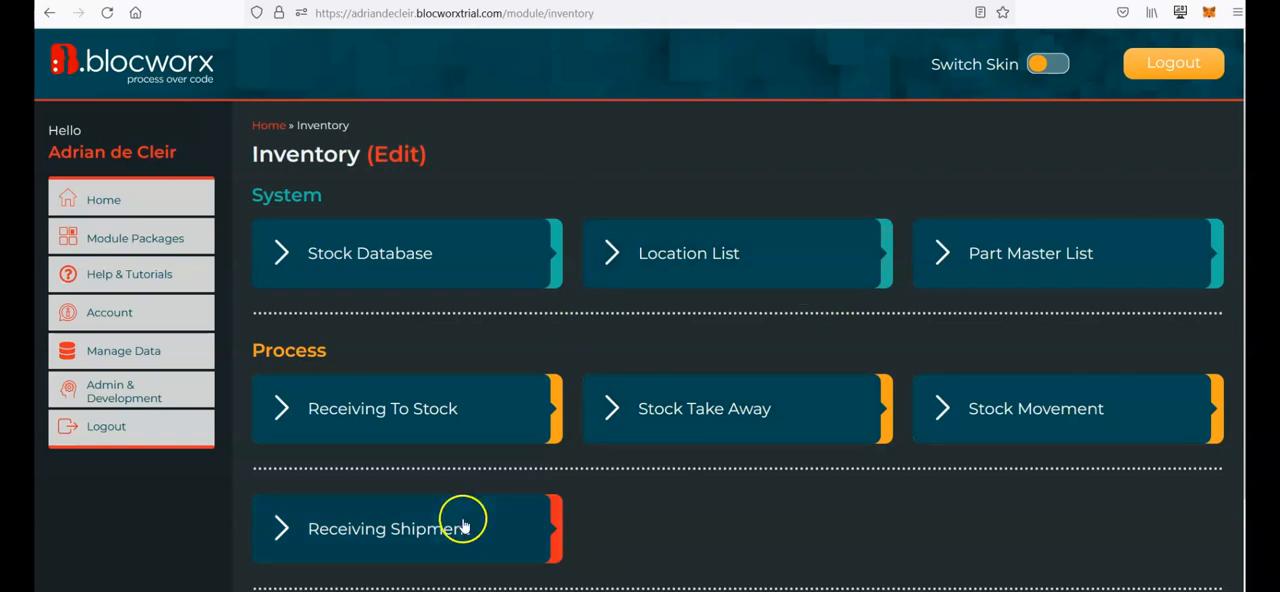
pyautogui.scroll(-2, 654, 526)
pyautogui.scroll(2, 657, 529)
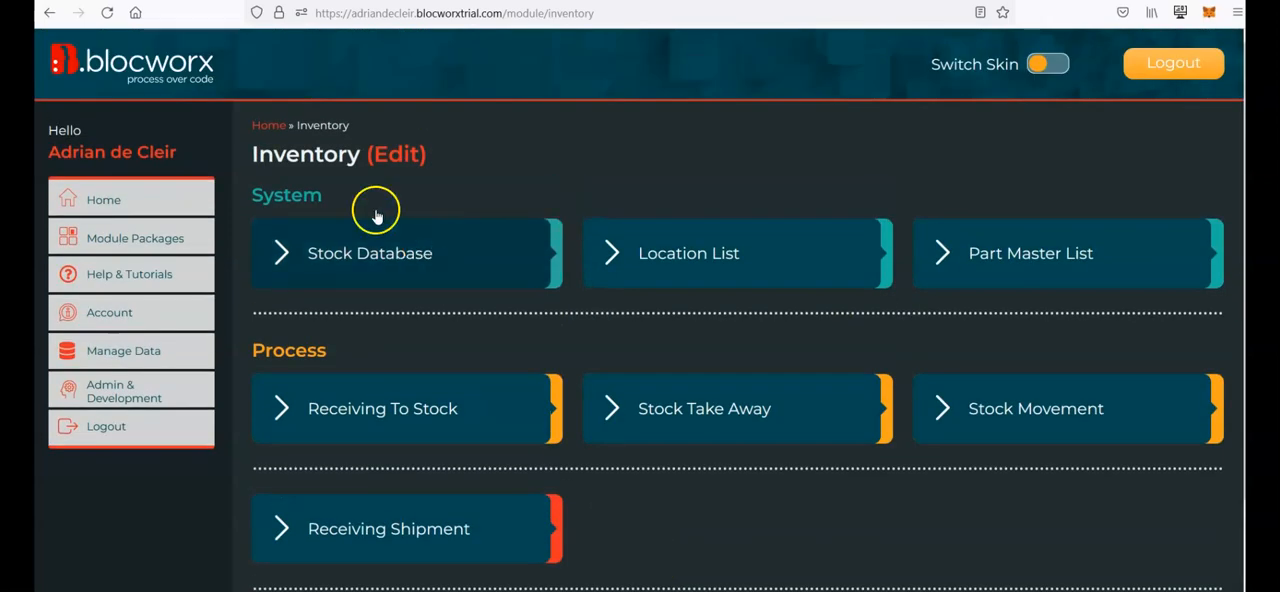
pyautogui.doubleClick(307, 158)
pyautogui.click(385, 192)
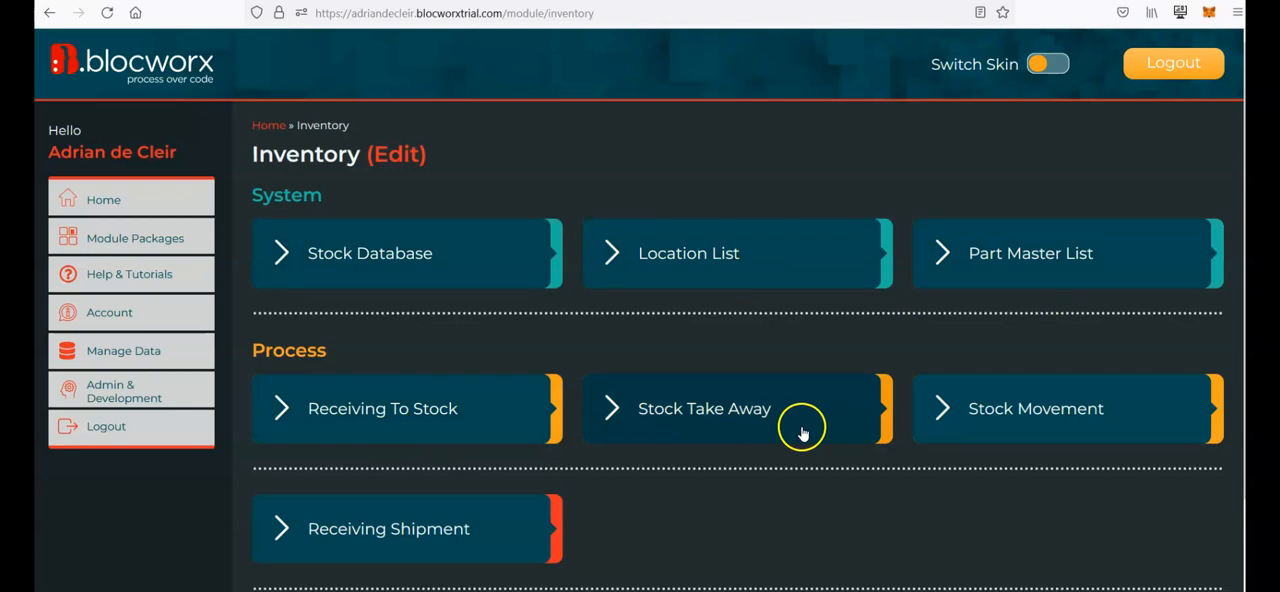
pyautogui.scroll(-1, 666, 486)
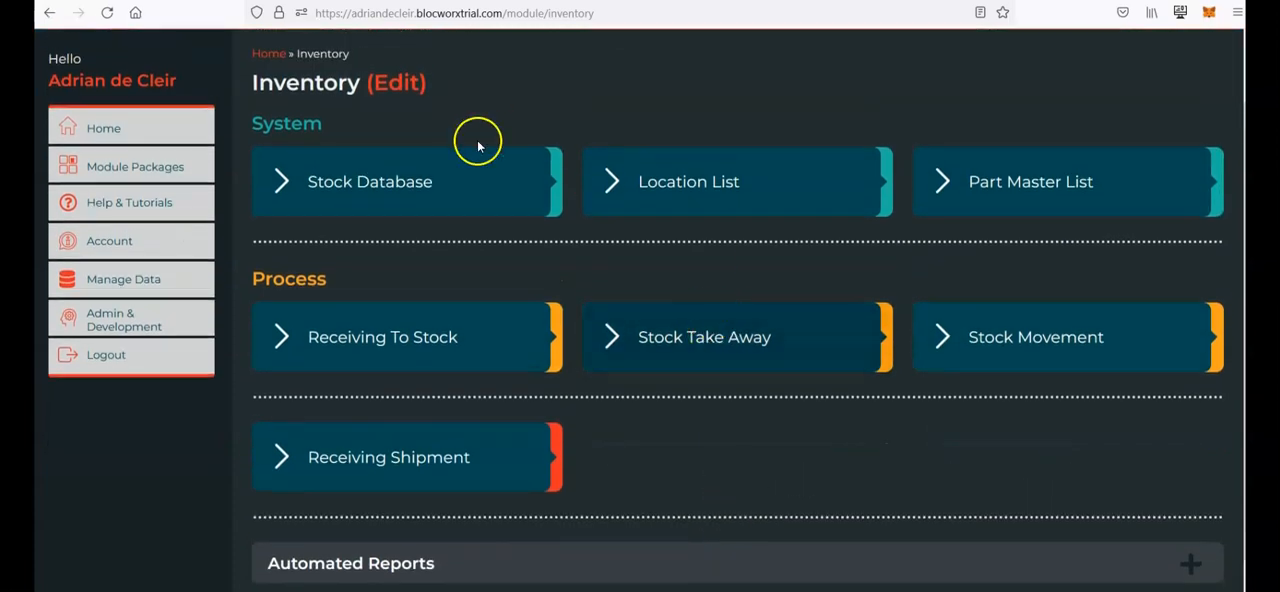
pyautogui.scroll(1, 780, 372)
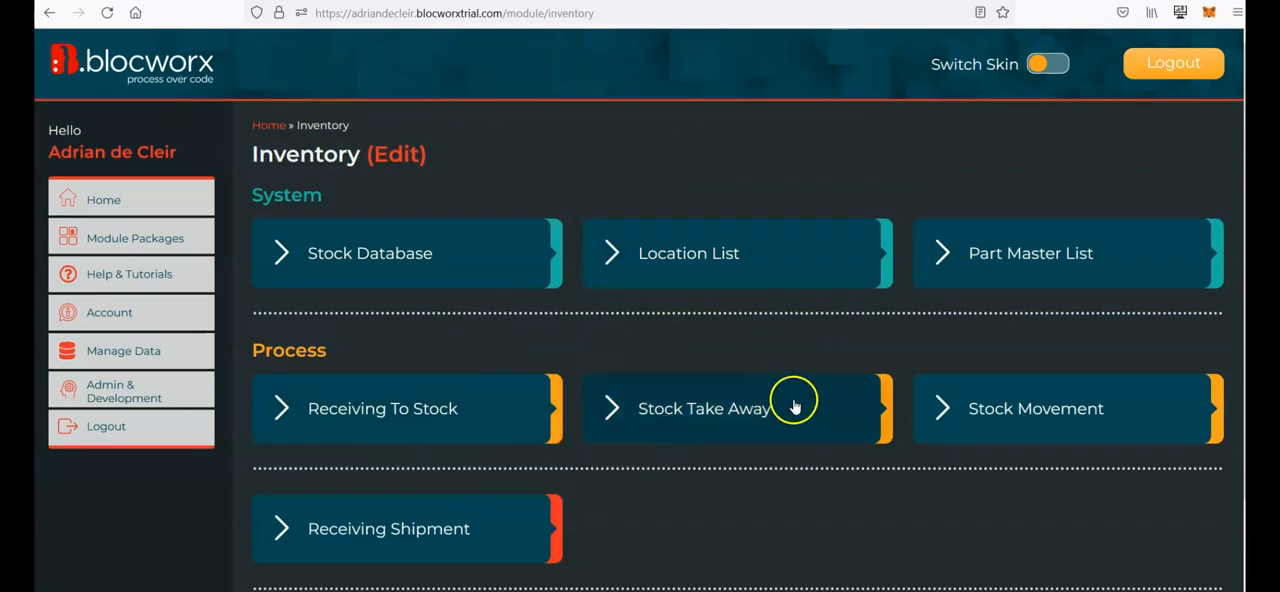
pyautogui.scroll(-1, 794, 400)
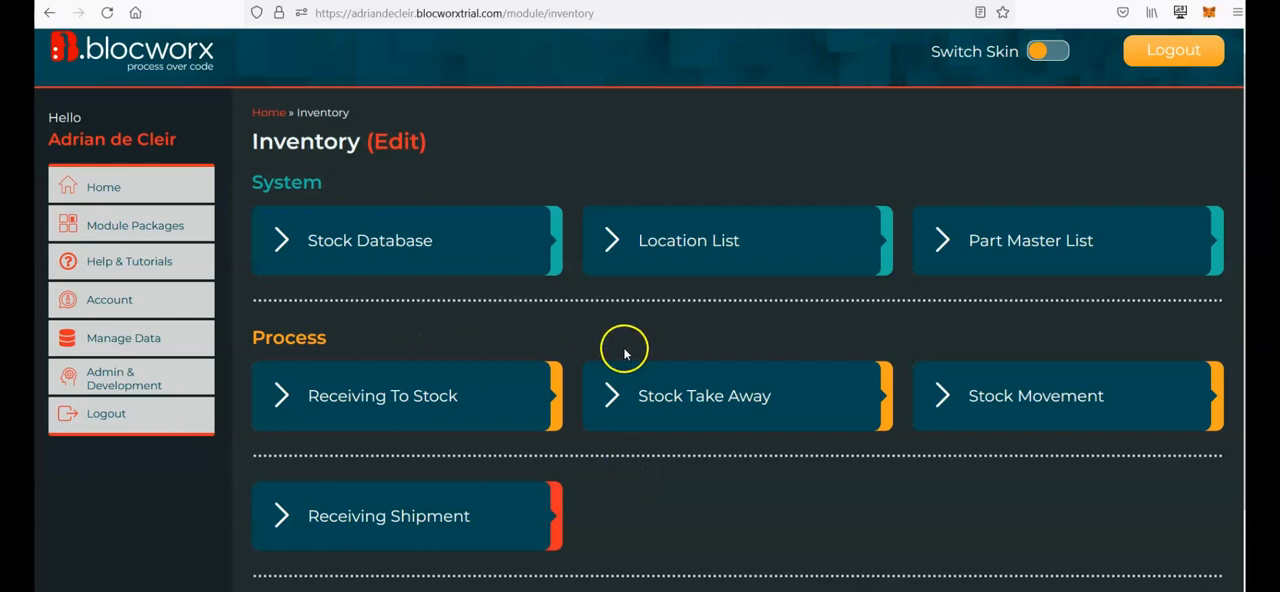
pyautogui.scroll(-1, 623, 351)
pyautogui.scroll(2, 625, 353)
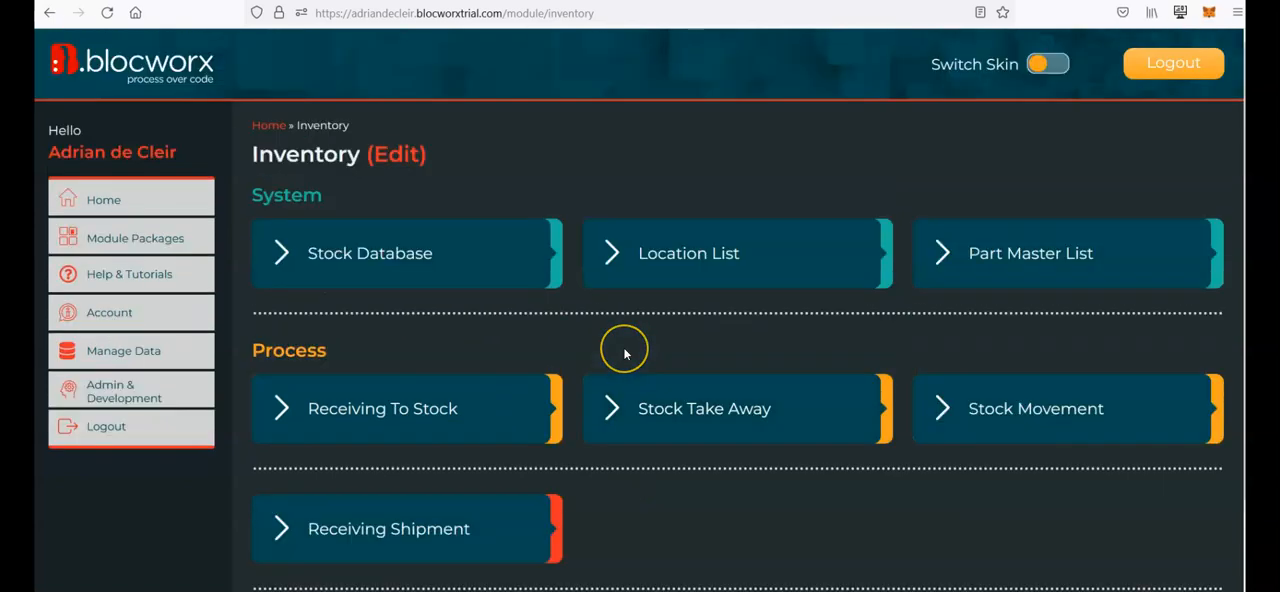
pyautogui.doubleClick(297, 150)
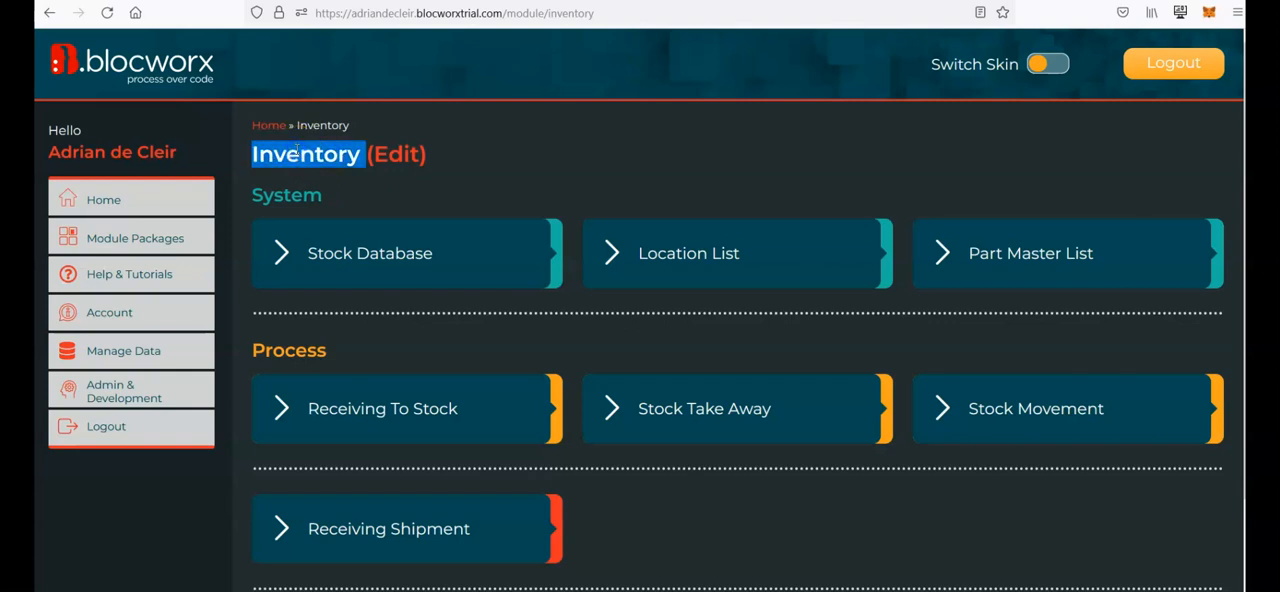
pyautogui.click(333, 175)
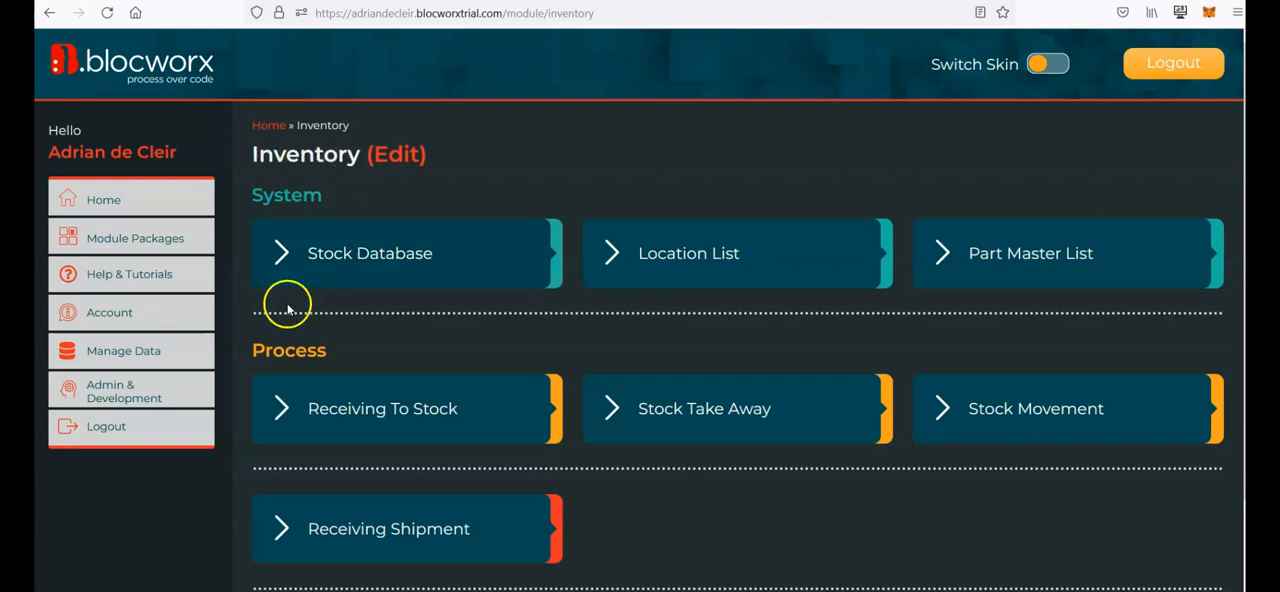
pyautogui.scroll(-2, 646, 480)
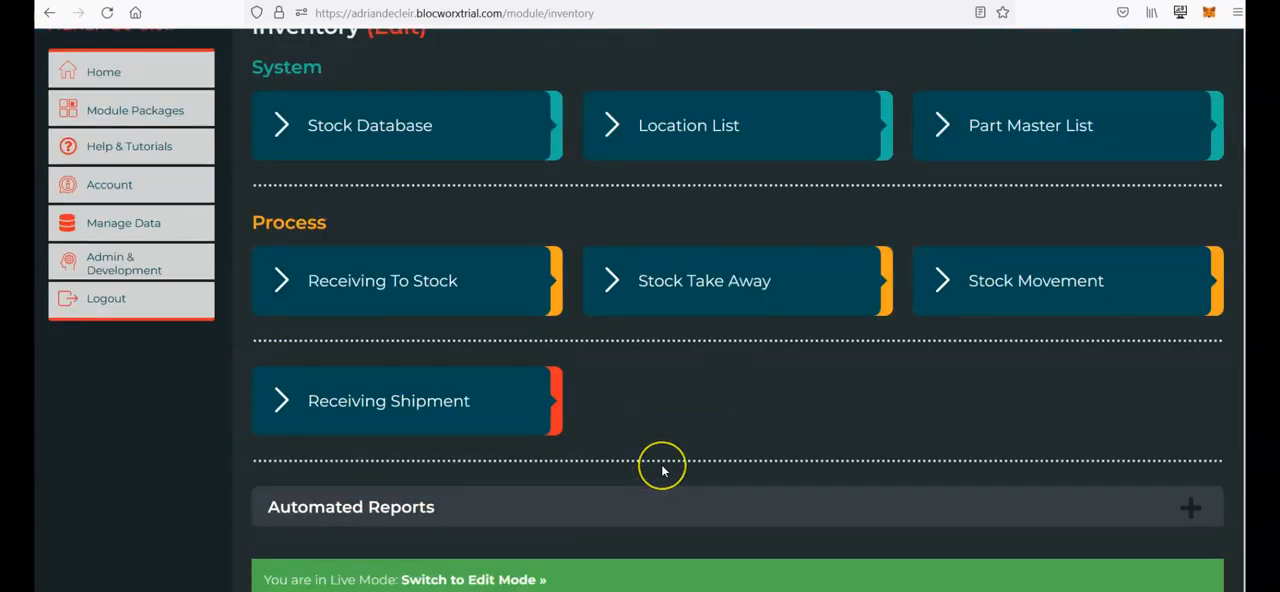
pyautogui.scroll(2, 655, 475)
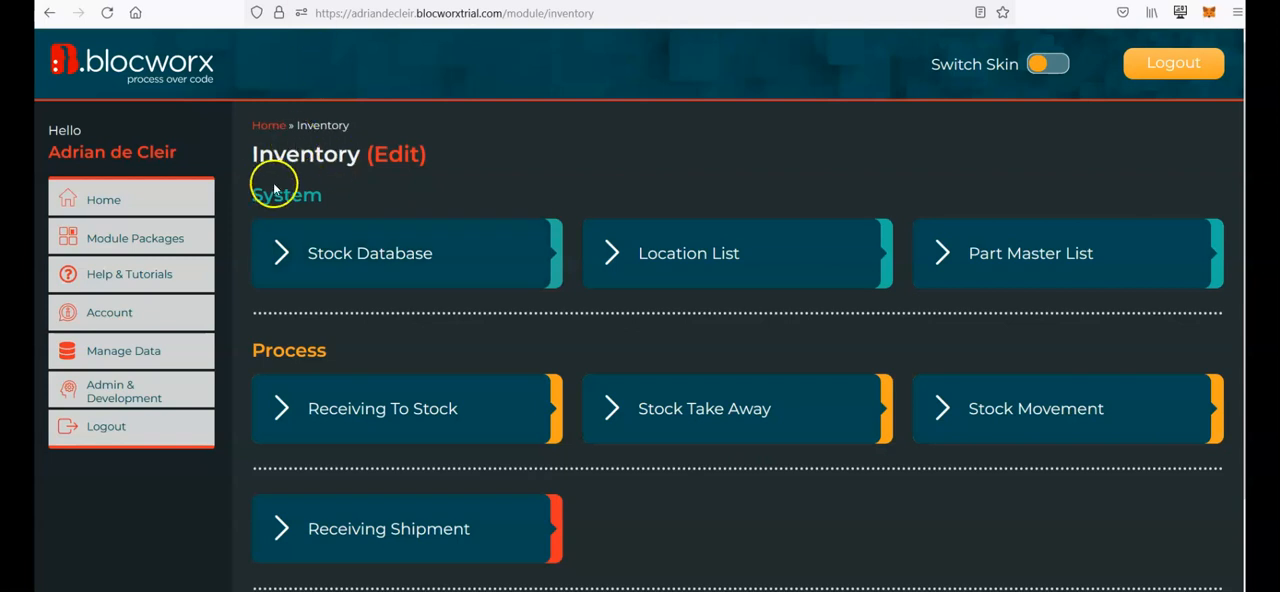
# Step: Go to the Module Packages page and browse the available packages
pyautogui.click(261, 126)
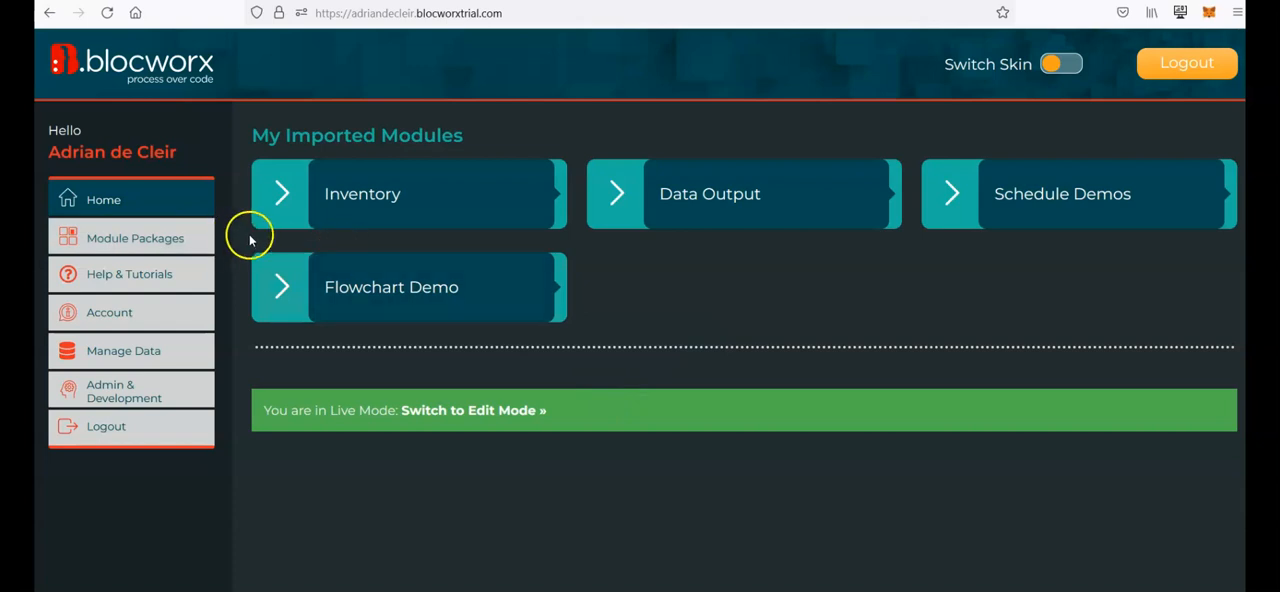
pyautogui.click(135, 238)
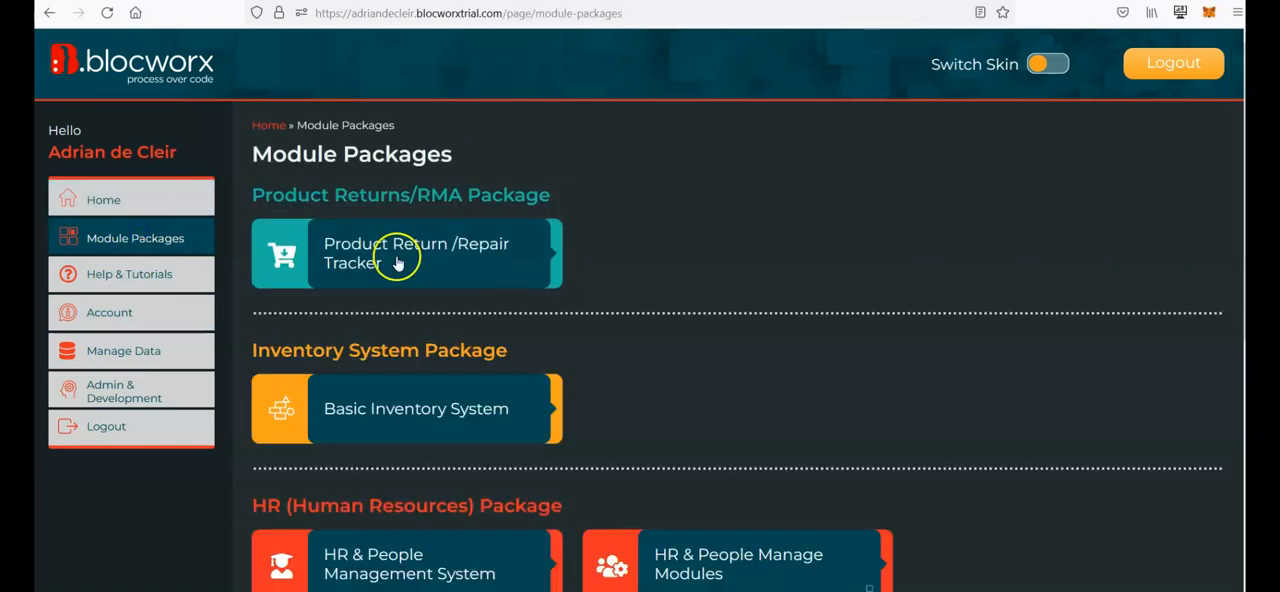
pyautogui.scroll(-2, 498, 441)
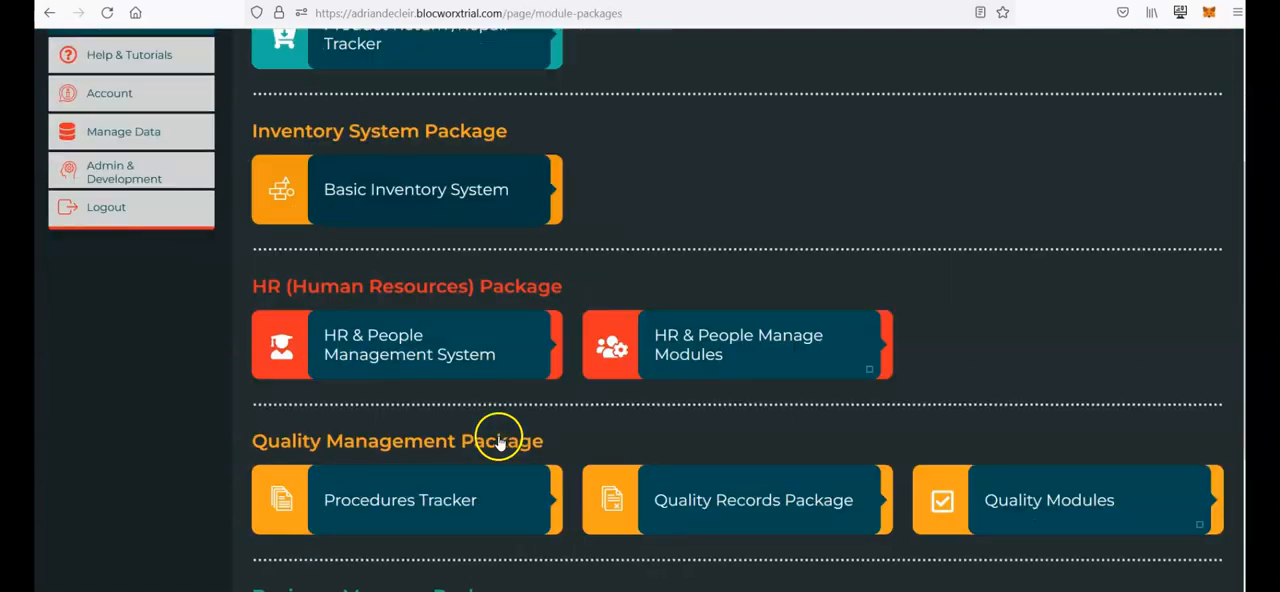
pyautogui.scroll(-2, 700, 440)
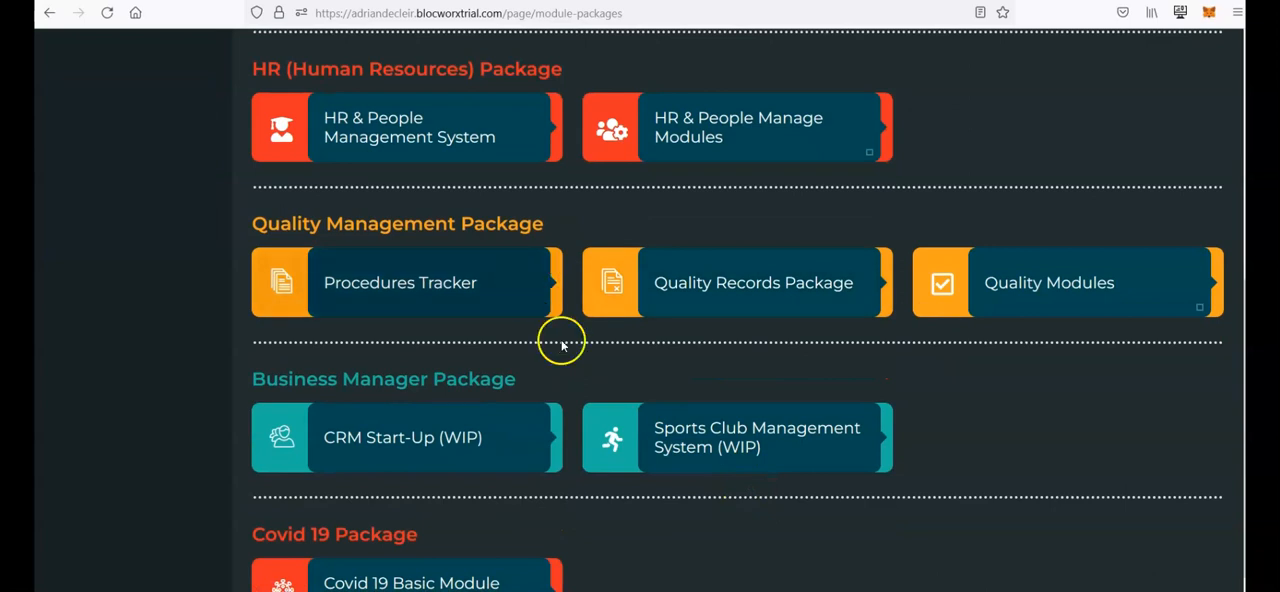
pyautogui.scroll(5, 561, 345)
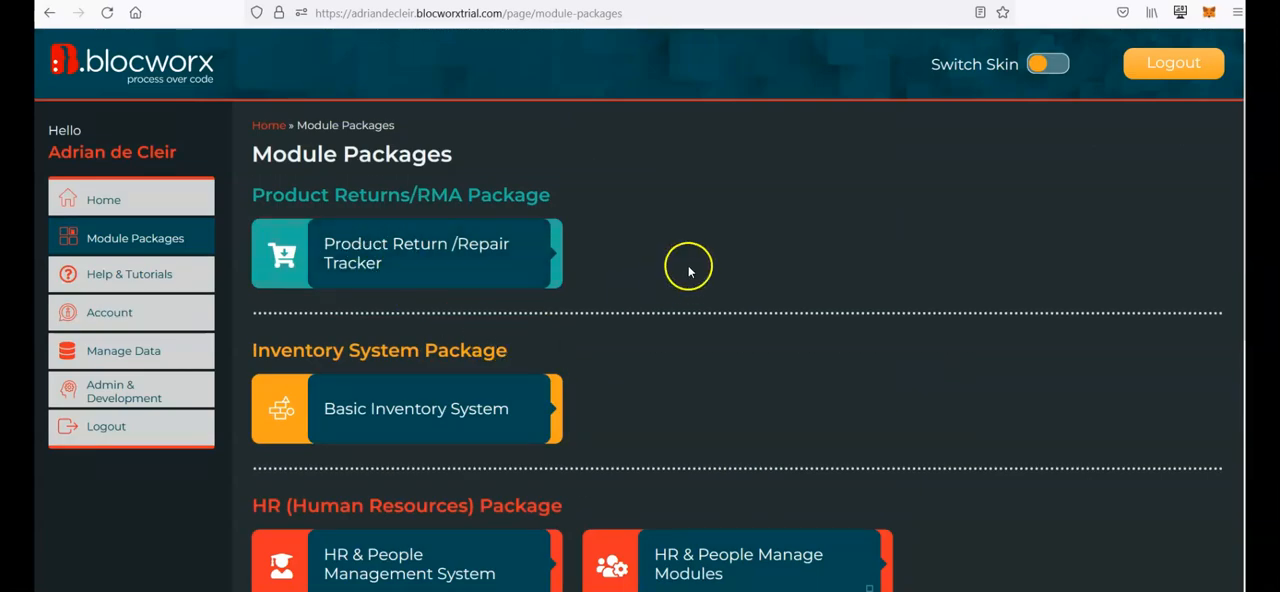
pyautogui.click(729, 353)
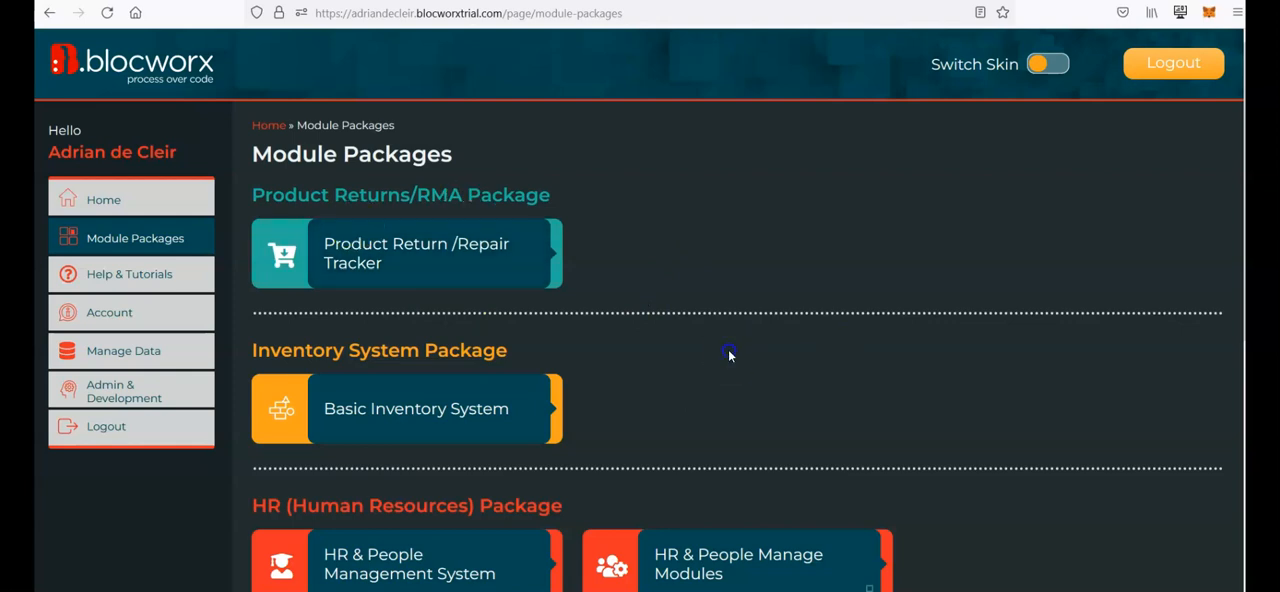
# Step: Return to the home page and switch it to Edit Mode
pyautogui.click(157, 207)
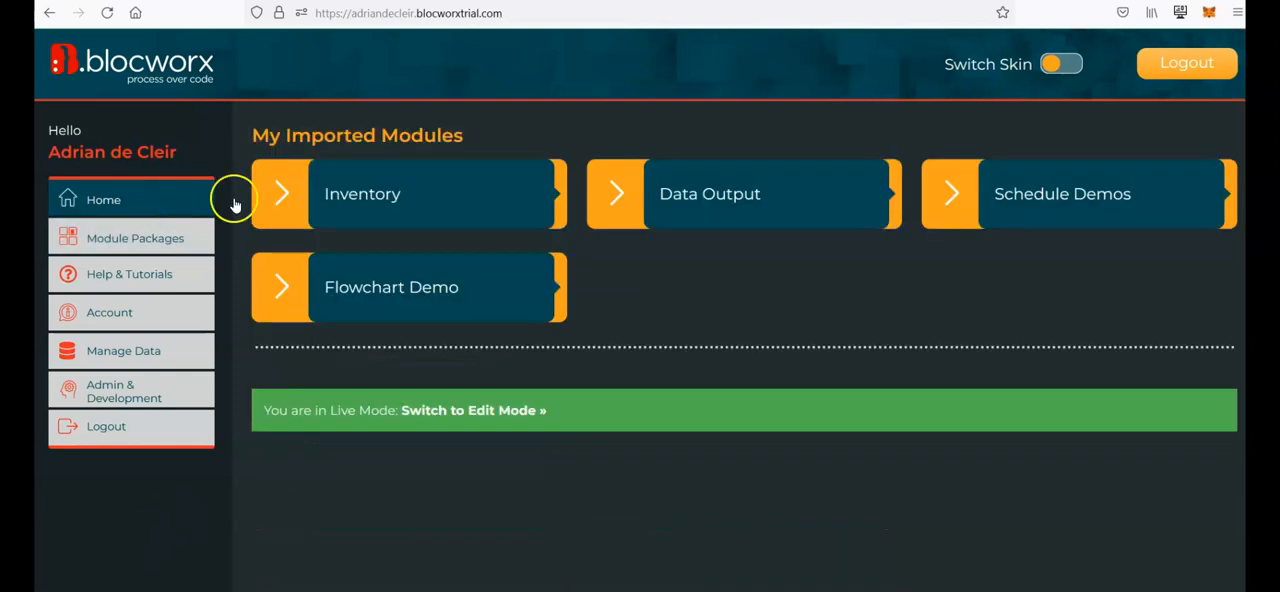
pyautogui.click(490, 409)
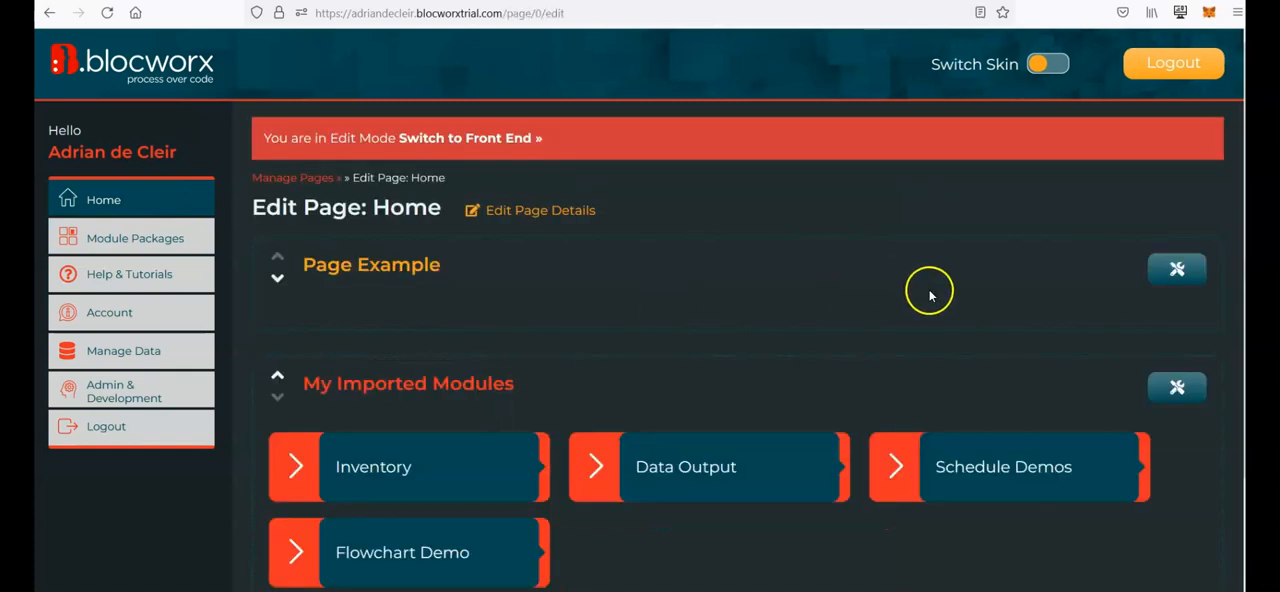
pyautogui.scroll(-1, 790, 288)
pyautogui.scroll(1, 790, 288)
pyautogui.scroll(-1, 790, 288)
pyautogui.scroll(-1, 790, 292)
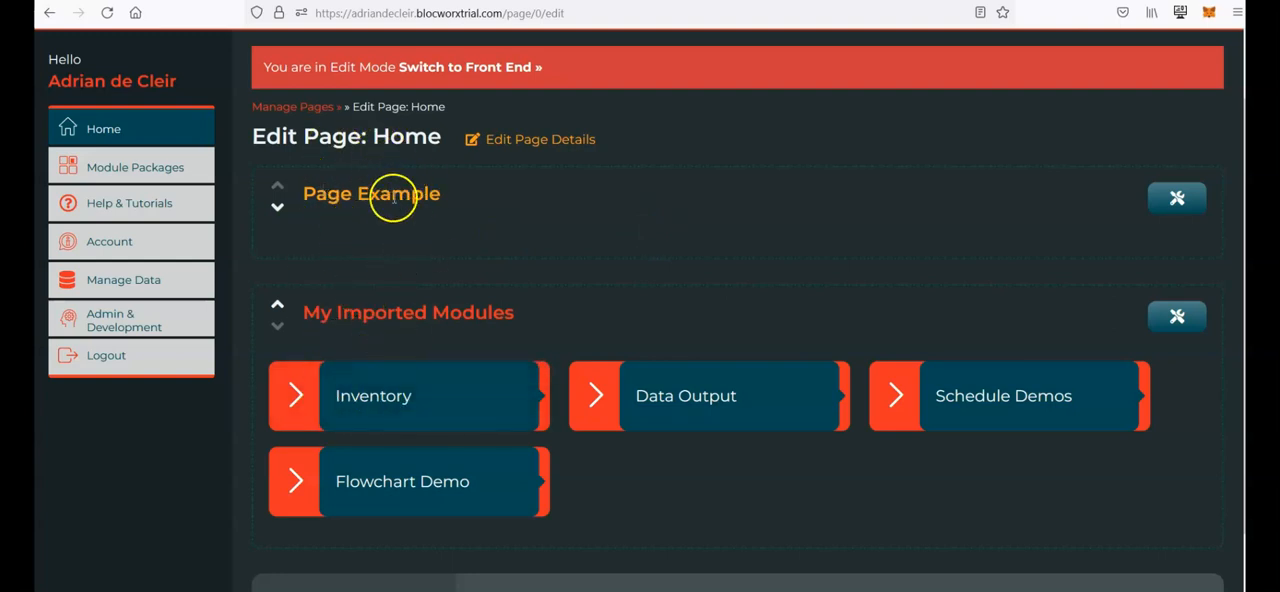
# Step: Add a sub page named Sub Page to the Page Example section
pyautogui.moveTo(430, 401)
pyautogui.click(1174, 205)
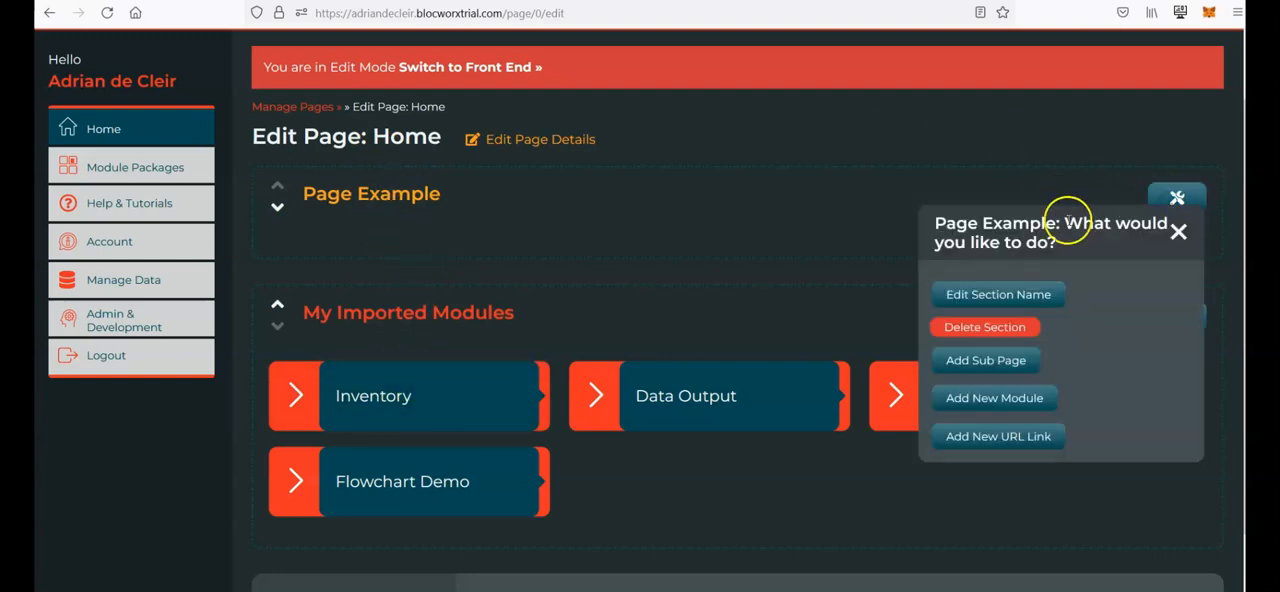
pyautogui.click(1007, 375)
pyautogui.scroll(-1, 1086, 431)
pyautogui.click(997, 397)
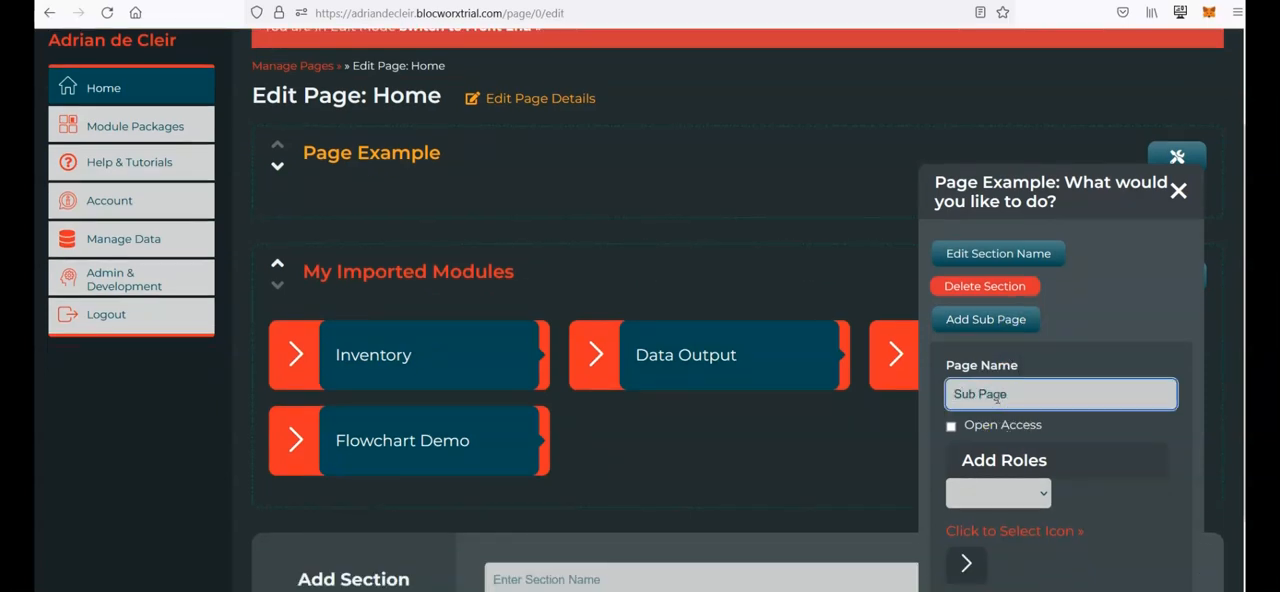
pyautogui.scroll(-3, 997, 397)
pyautogui.click(977, 499)
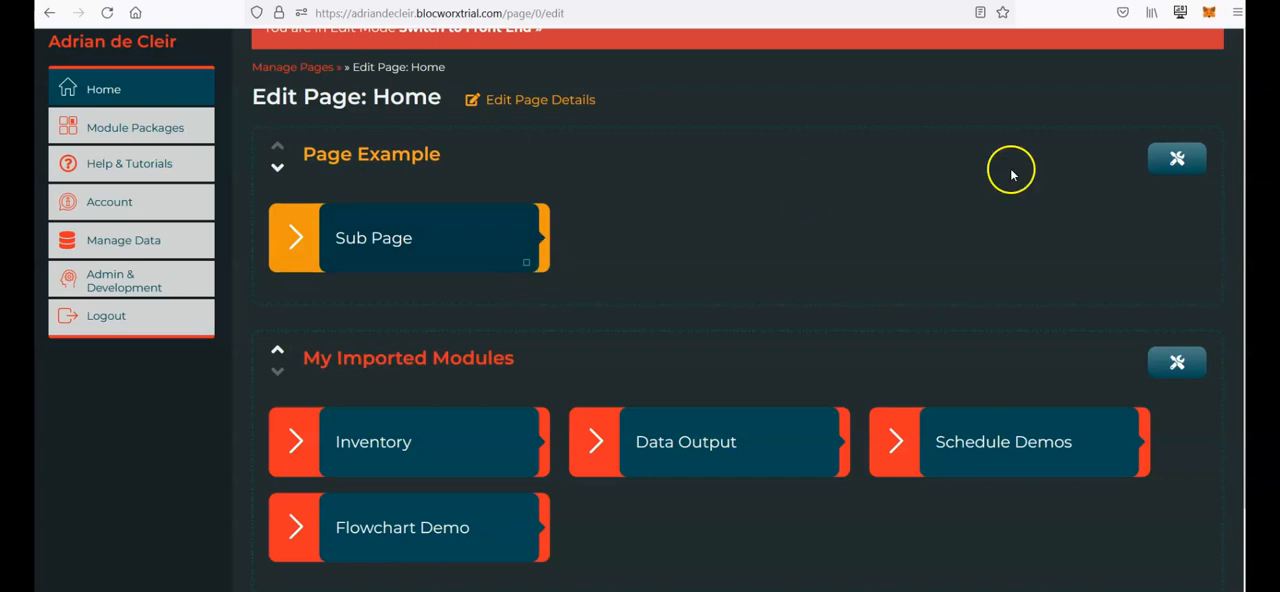
# Step: Add a new module named Module, with a module category selected, to the Page Example section
pyautogui.click(1180, 162)
pyautogui.click(994, 396)
pyautogui.click(1008, 476)
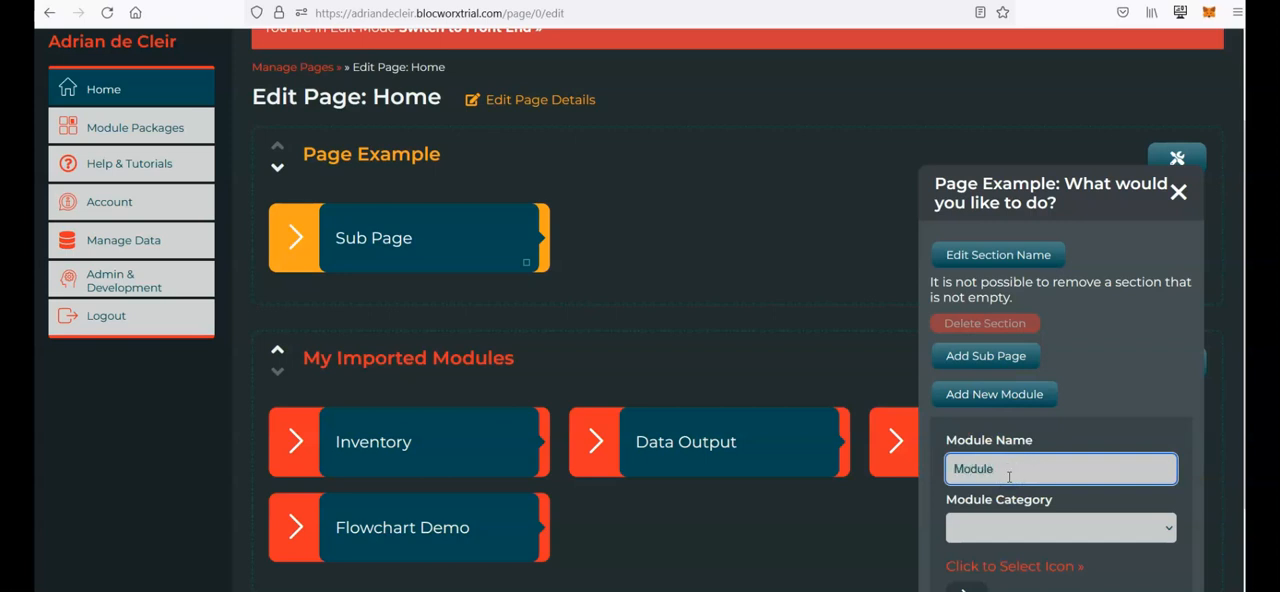
pyautogui.write('Module')
pyautogui.scroll(-2, 1009, 477)
pyautogui.click(1016, 570)
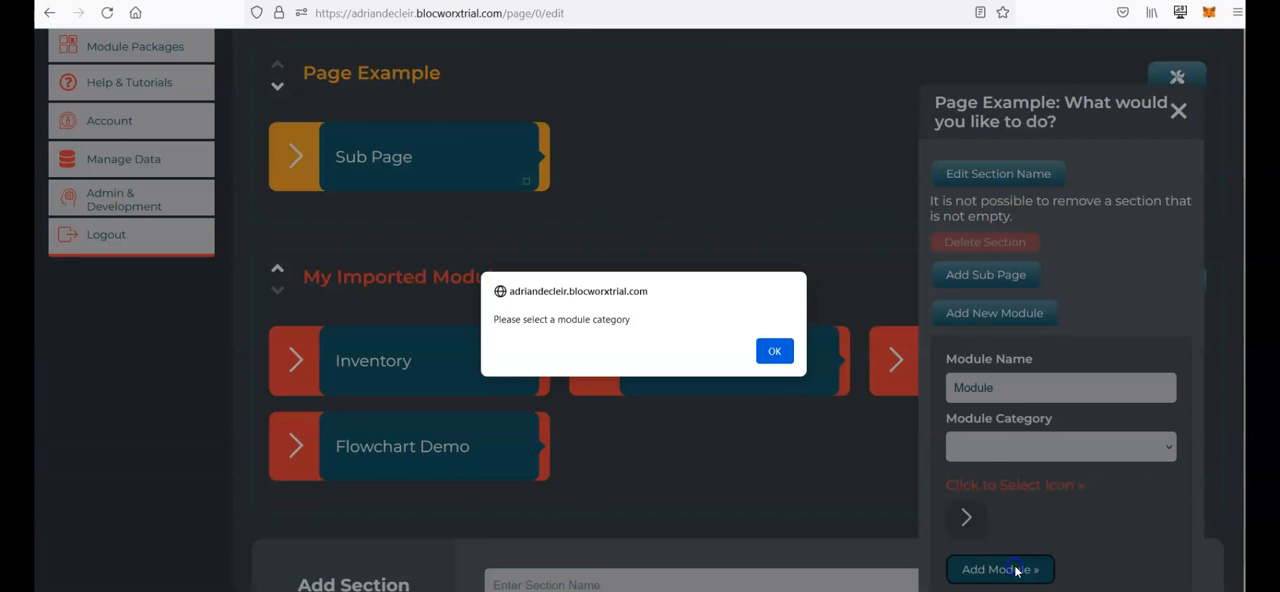
pyautogui.click(775, 351)
pyautogui.click(985, 444)
pyautogui.click(1000, 497)
pyautogui.click(1003, 572)
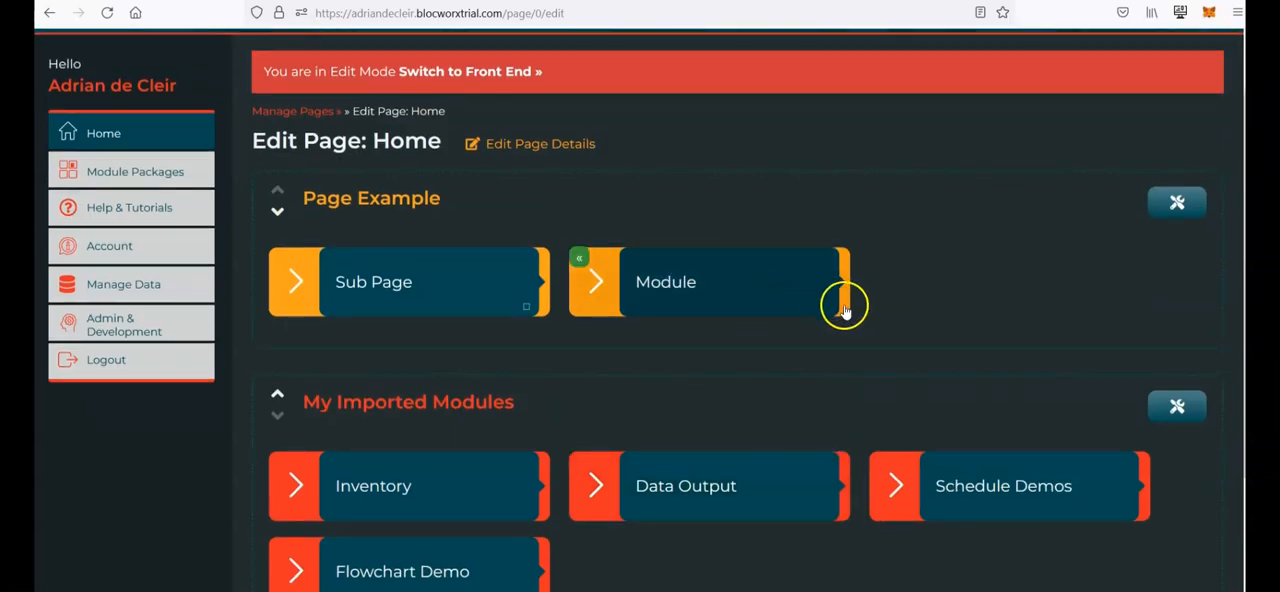
pyautogui.scroll(1, 1155, 235)
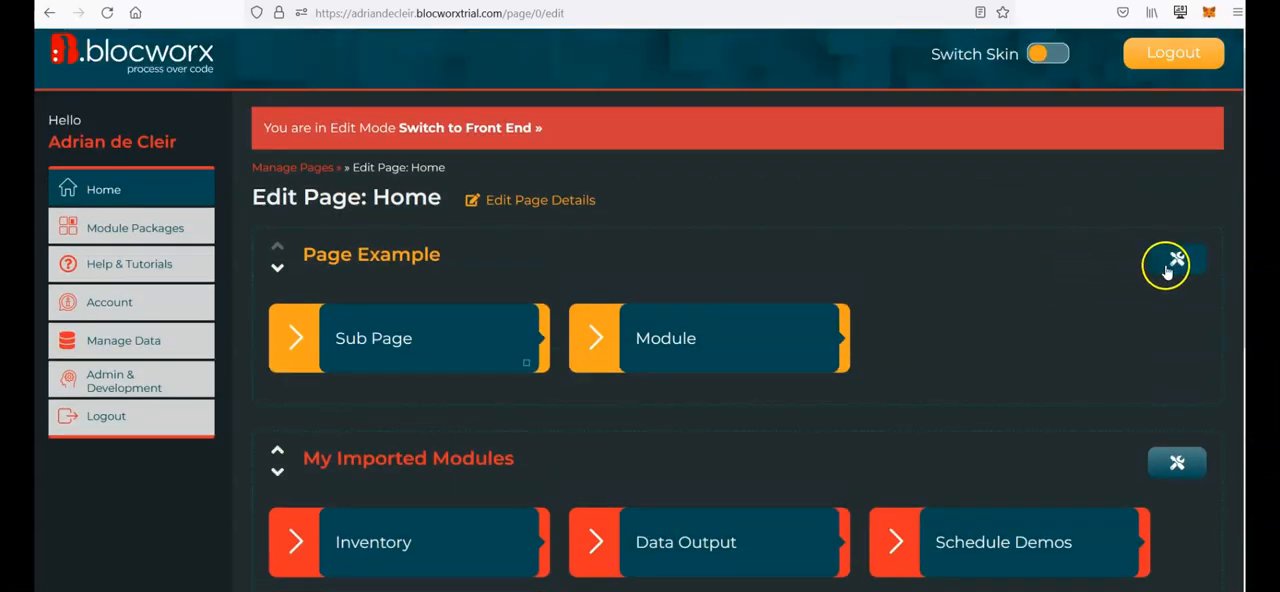
pyautogui.click(1166, 262)
pyautogui.scroll(-1, 1128, 392)
pyautogui.scroll(-4, 1128, 395)
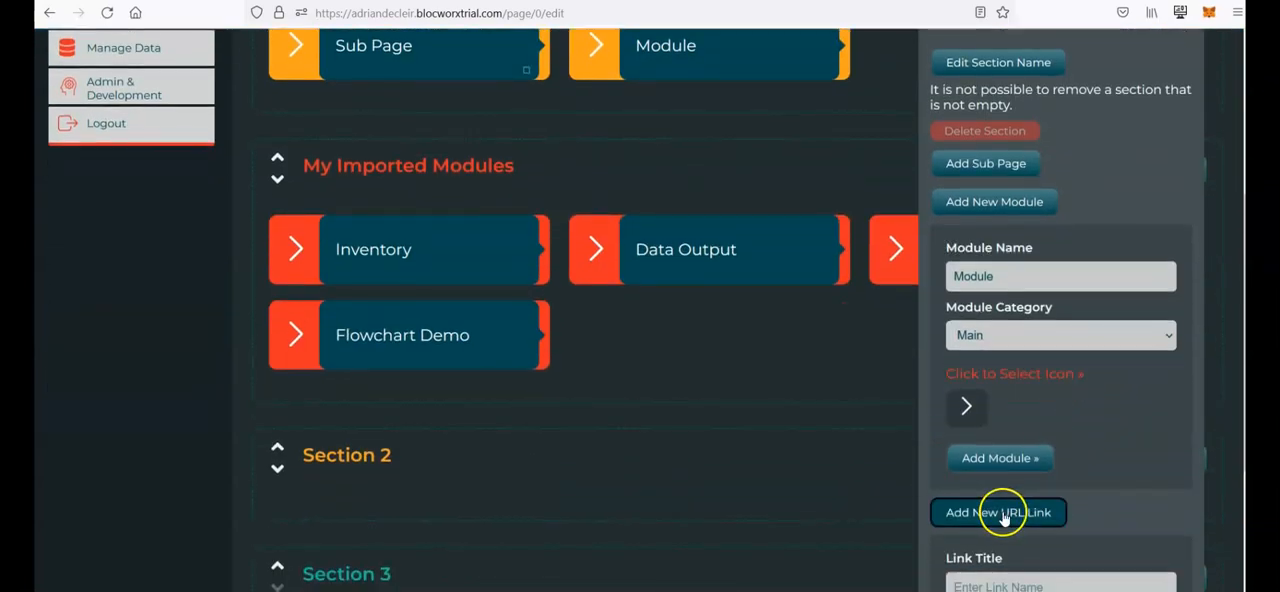
pyautogui.scroll(-2, 1034, 515)
pyautogui.click(1049, 504)
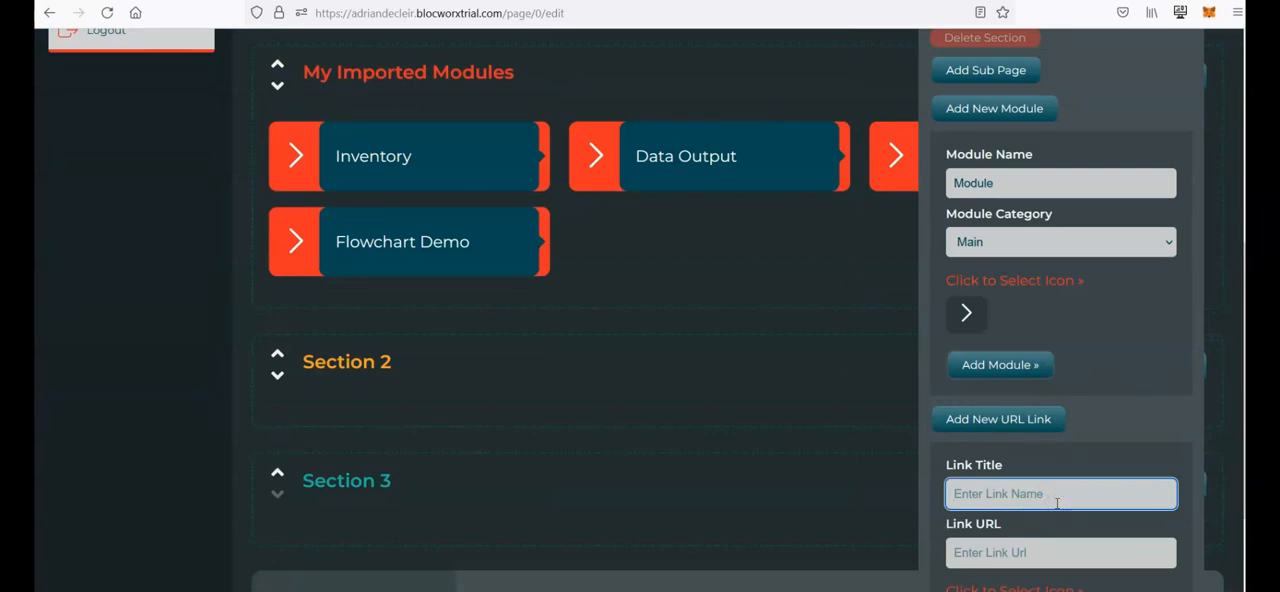
pyautogui.press('Tab')
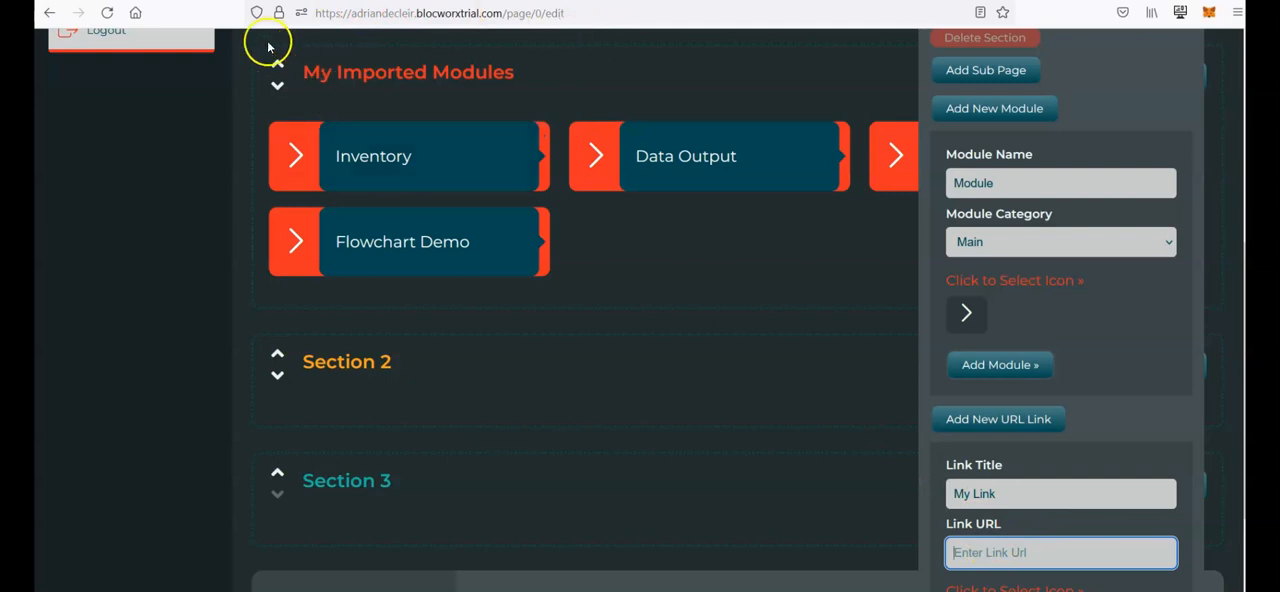
pyautogui.click(1008, 555)
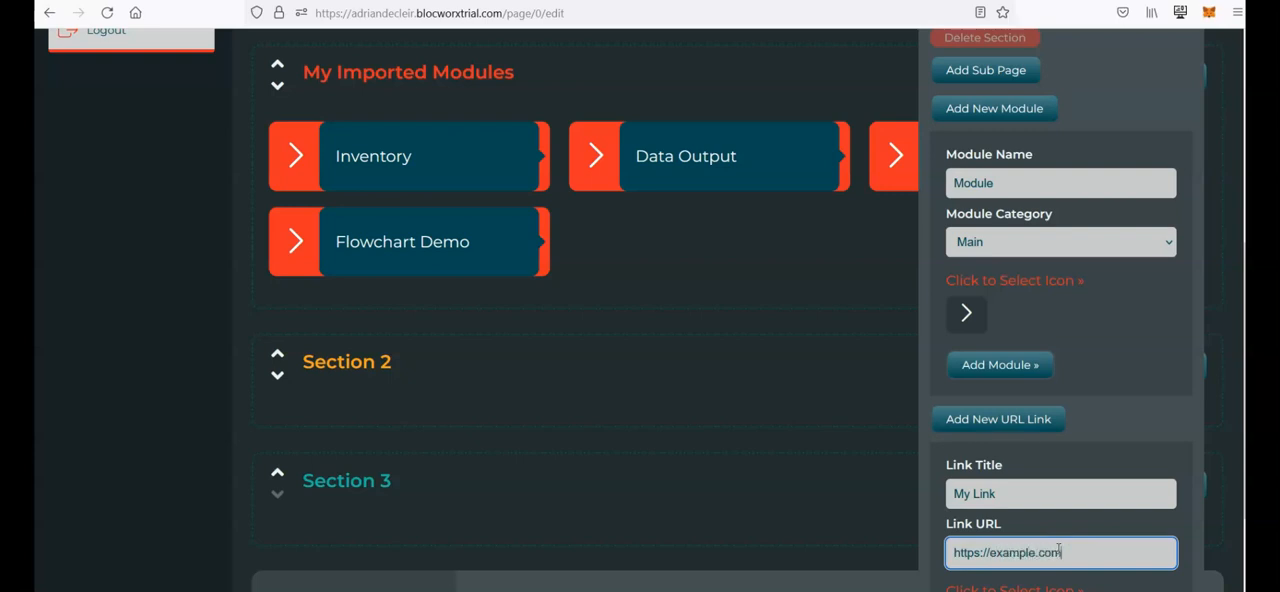
pyautogui.scroll(-3, 1058, 552)
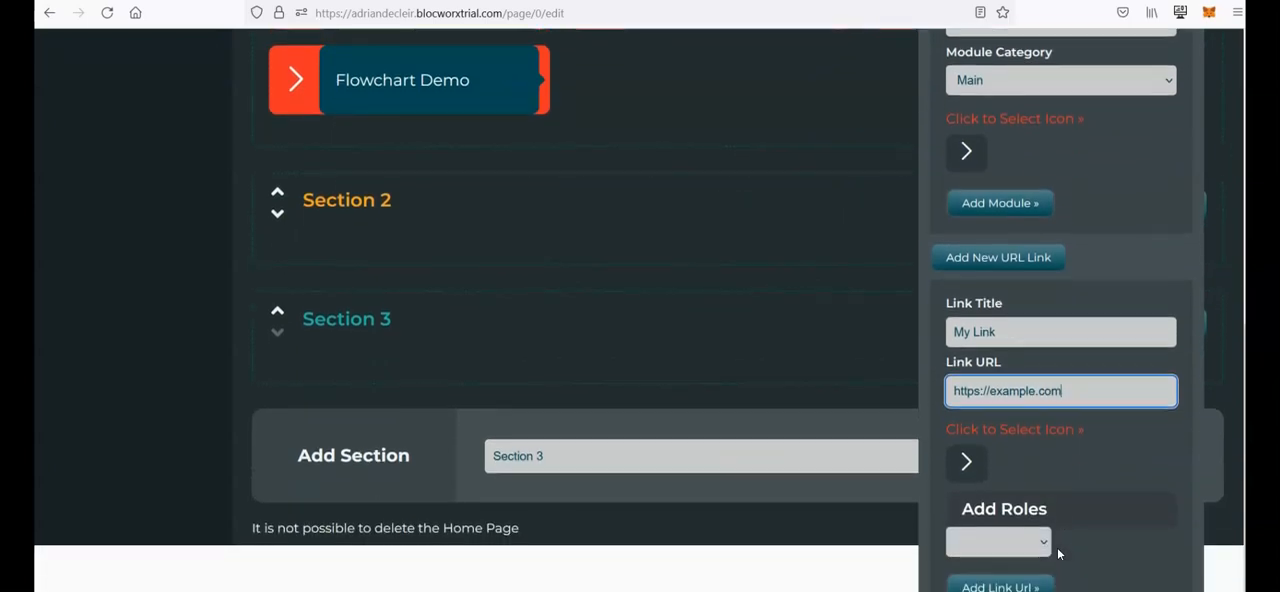
pyautogui.rightClick(1058, 552)
pyautogui.click(995, 587)
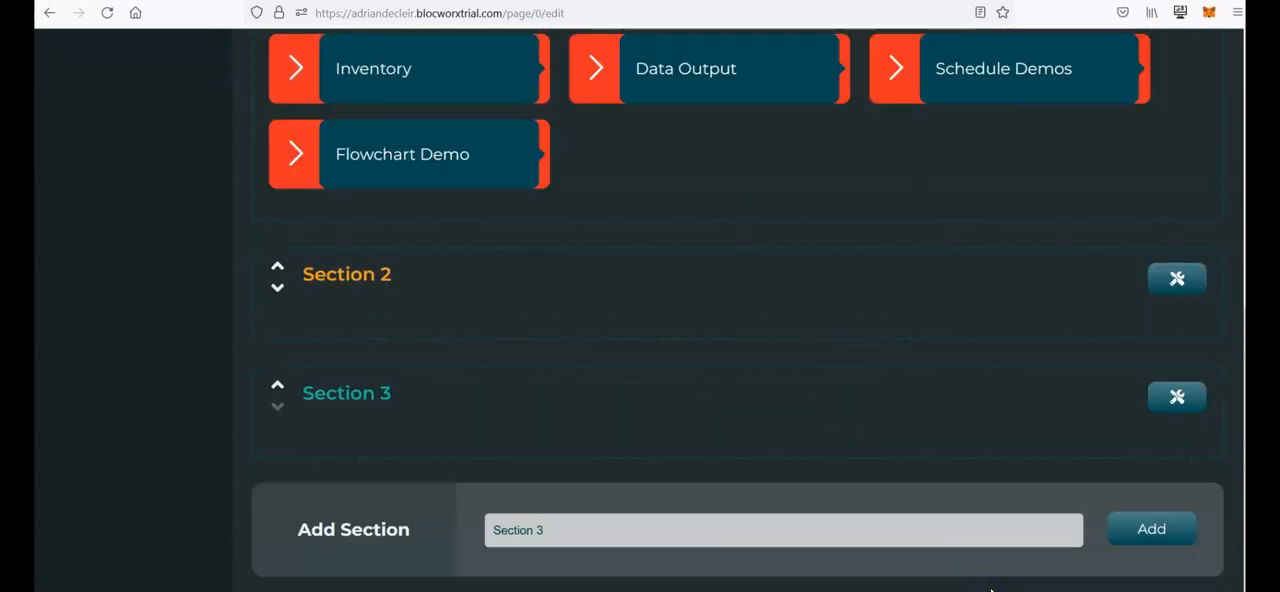
# Step: Switch the home page from Edit Mode back to the front end
pyautogui.scroll(5, 980, 337)
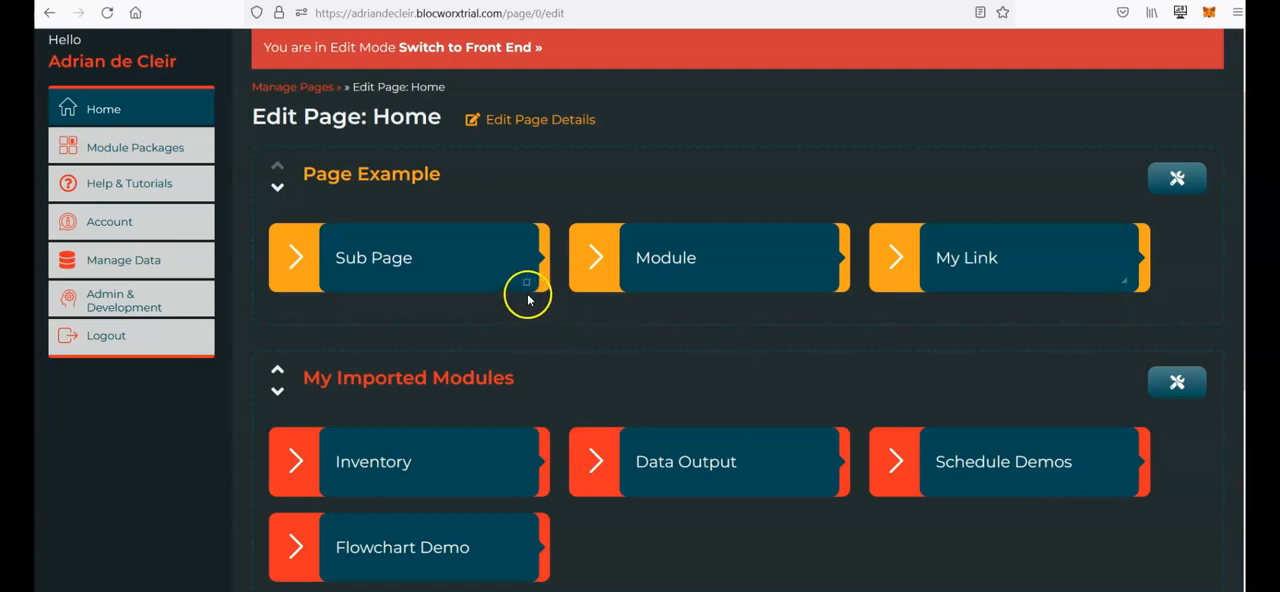
pyautogui.moveTo(745, 292)
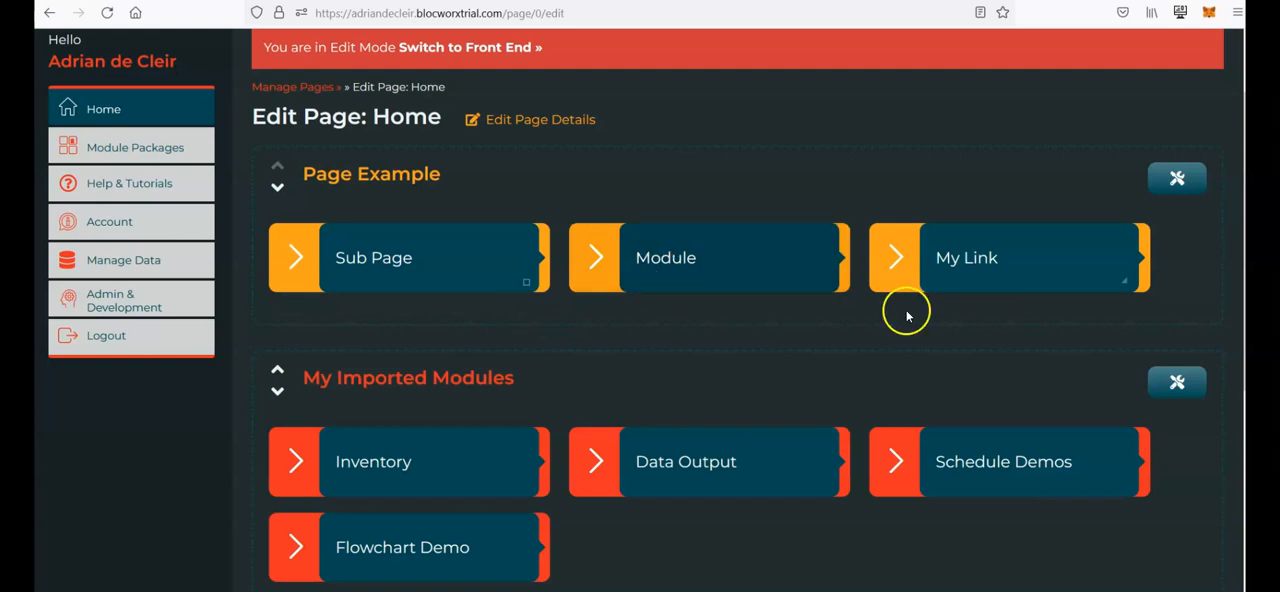
pyautogui.moveTo(1115, 283)
pyautogui.scroll(2, 740, 200)
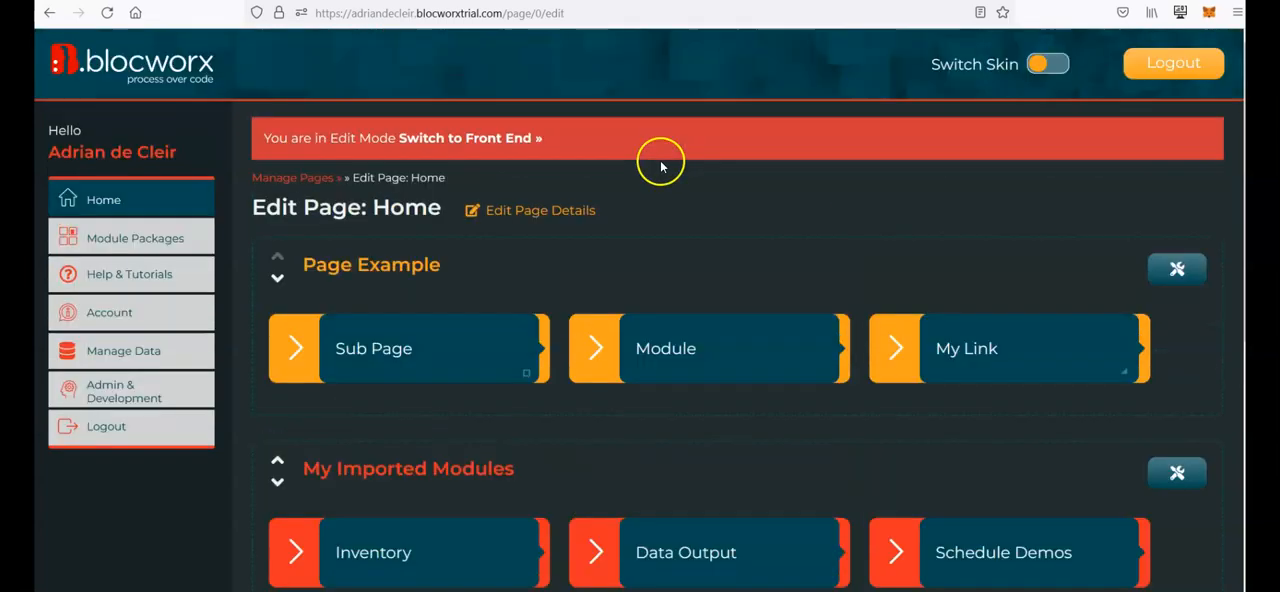
pyautogui.click(455, 138)
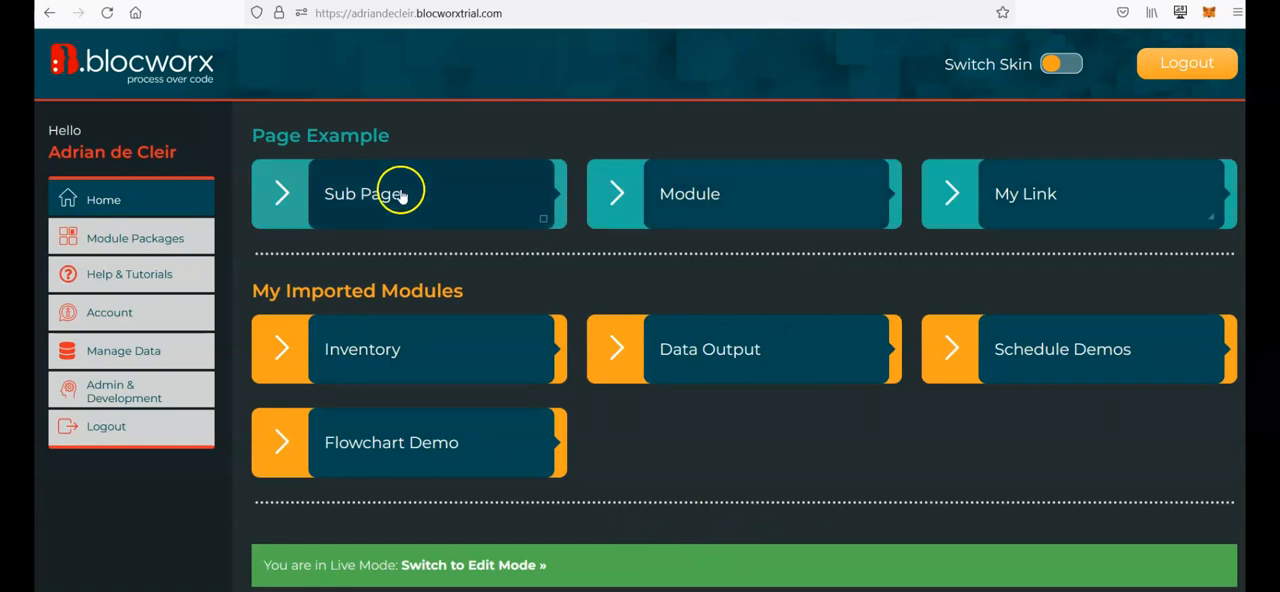
# Step: Open Sub Page, switch it to Edit Mode and add a section named Section 1
pyautogui.click(364, 212)
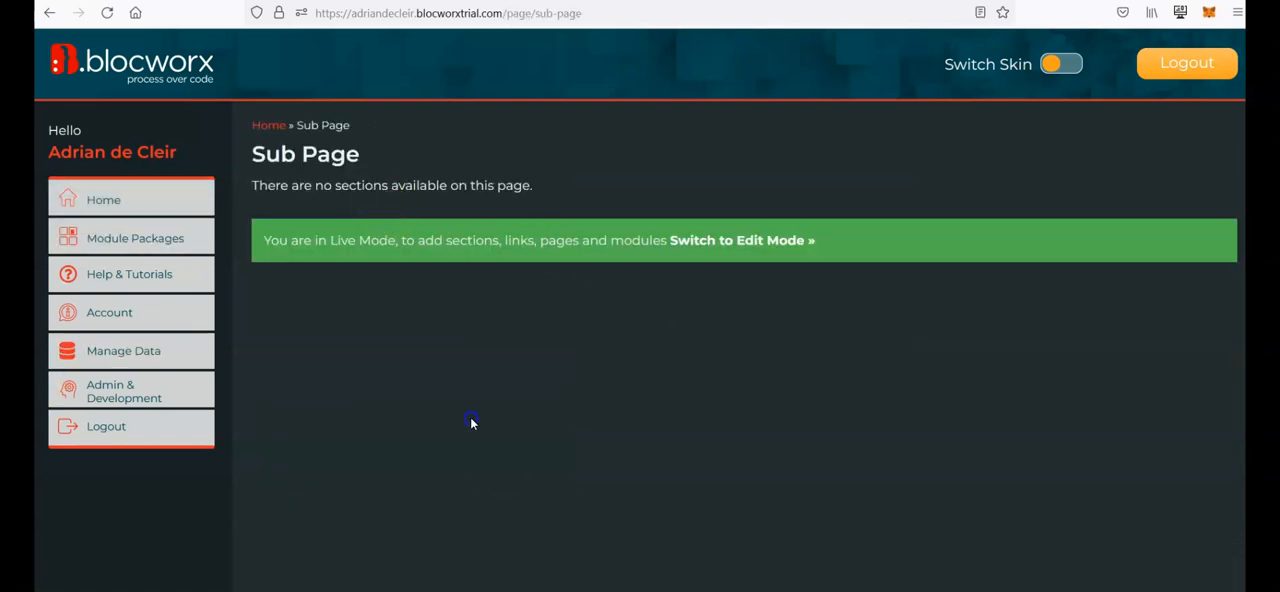
pyautogui.click(758, 244)
pyautogui.click(562, 283)
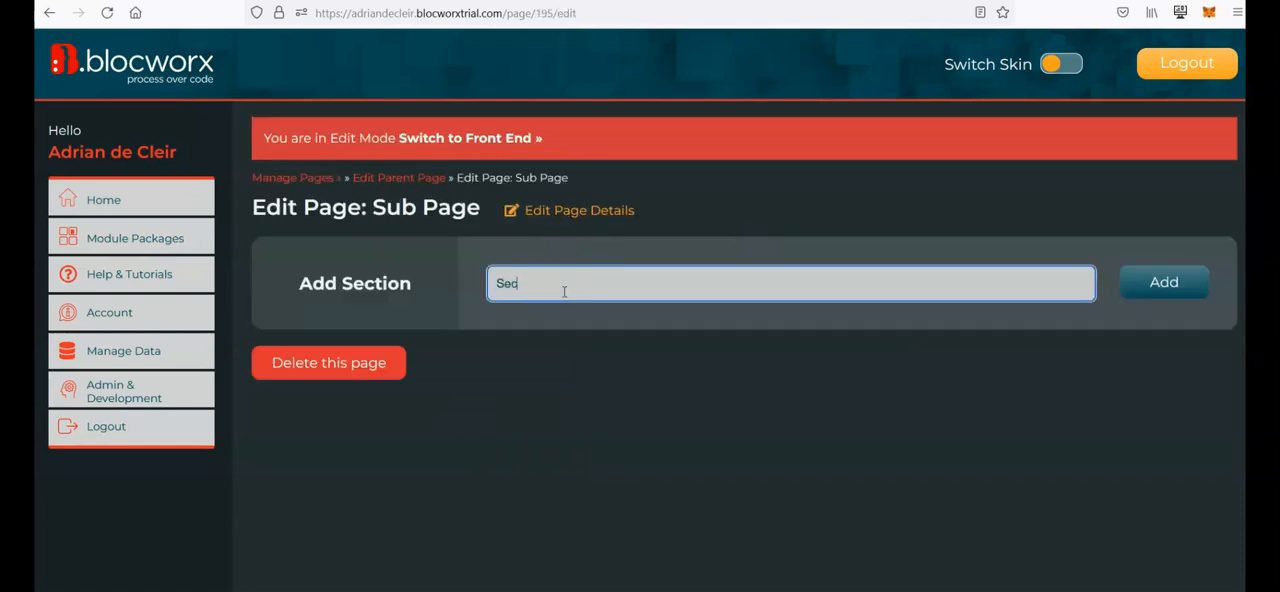
pyautogui.click(1158, 283)
pyautogui.click(1205, 260)
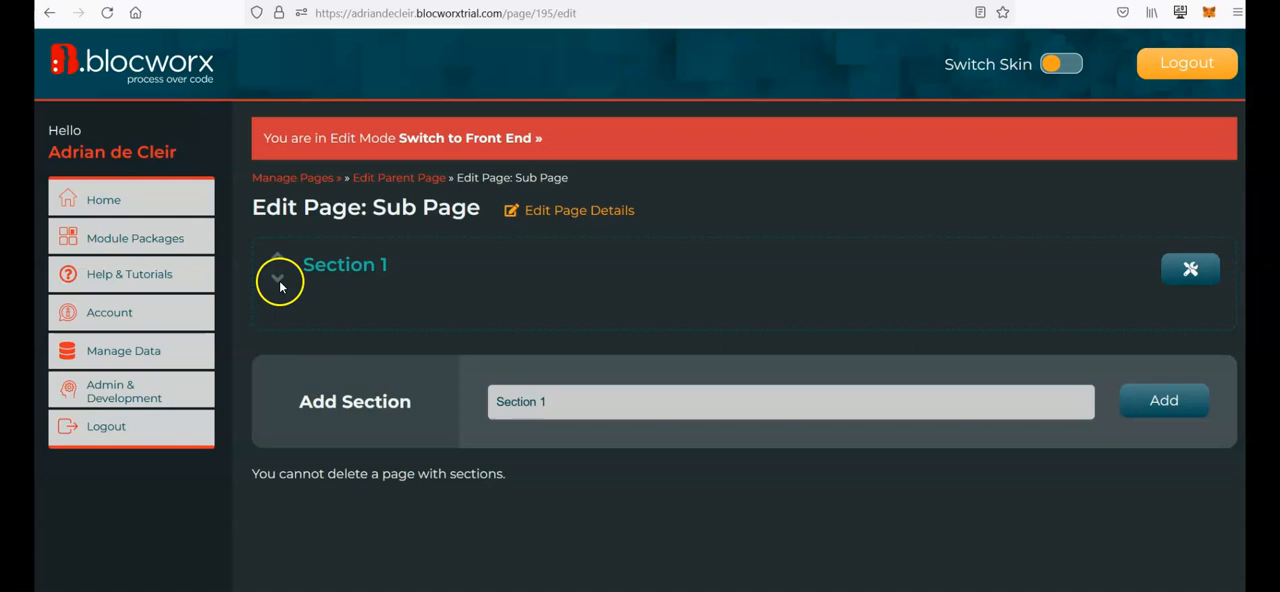
# Step: Return home and browse the Account and Manage Data pages, ending on the Administration page
pyautogui.click(189, 200)
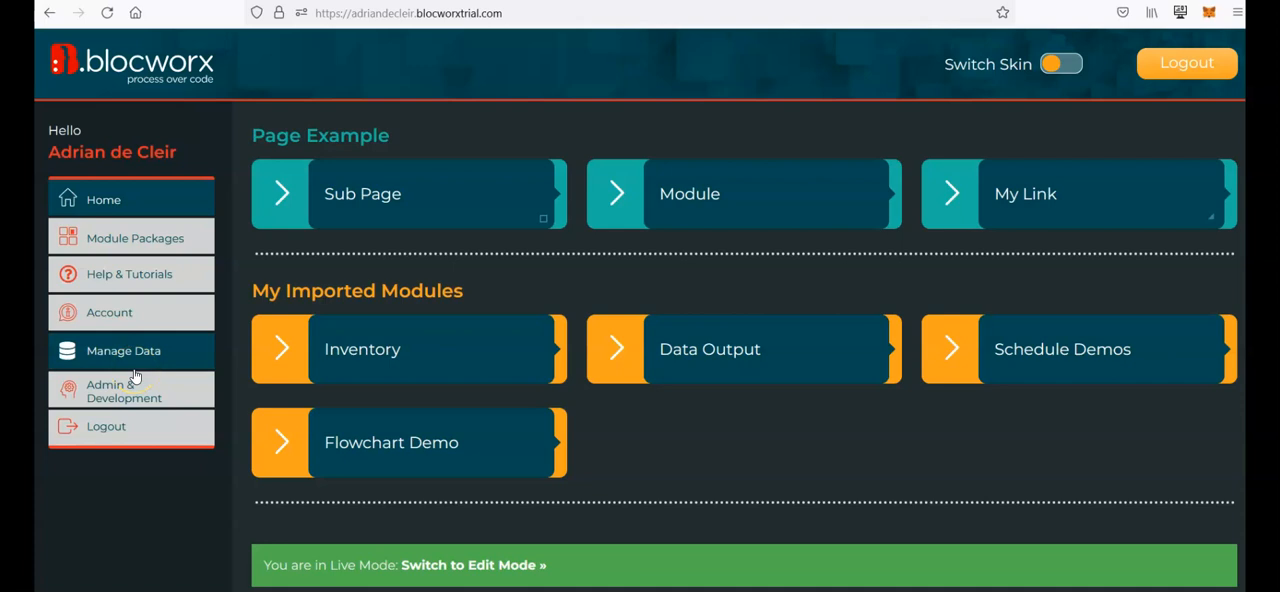
pyautogui.click(134, 403)
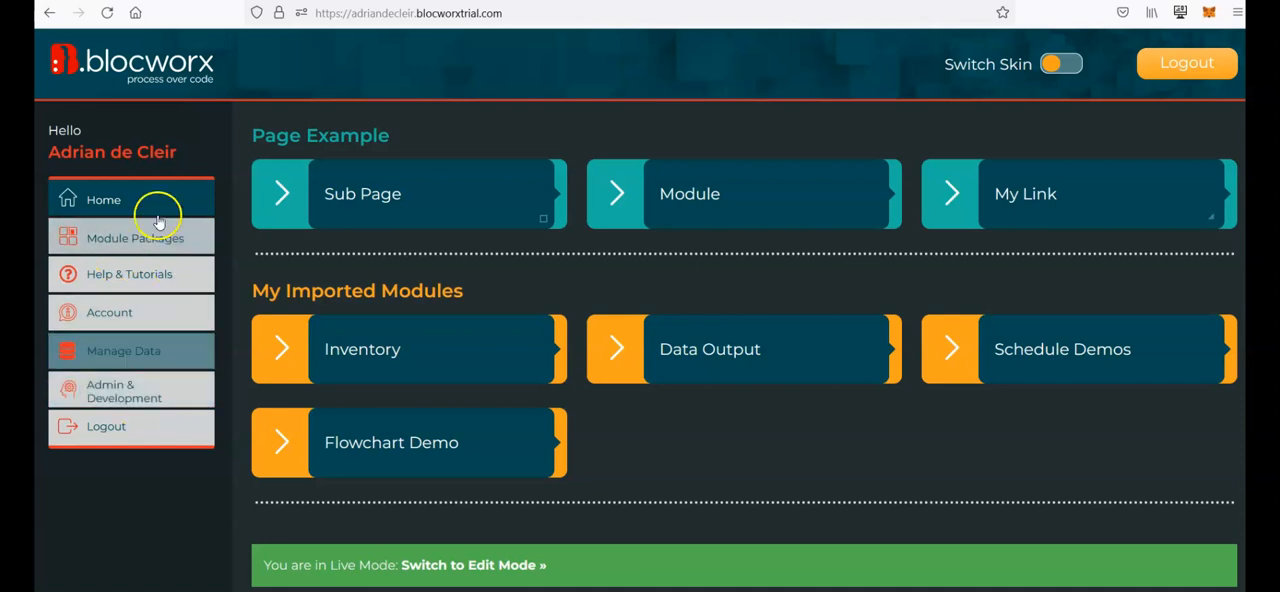
pyautogui.click(138, 313)
pyautogui.click(190, 357)
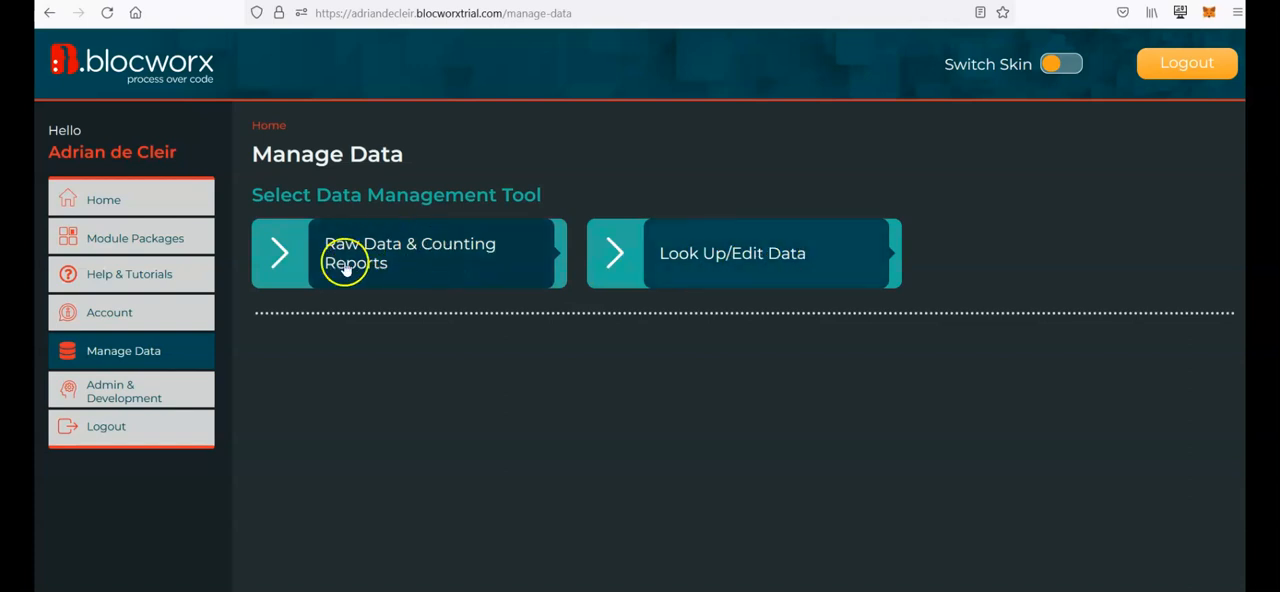
pyautogui.click(162, 397)
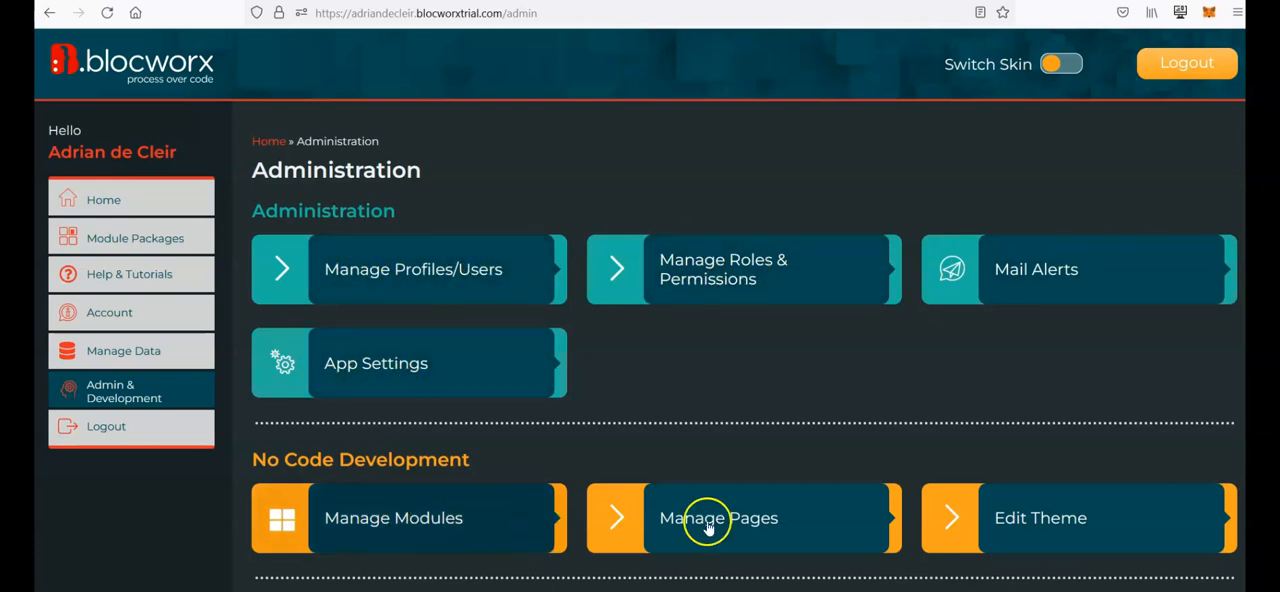
# Step: Review the Manage Modules list and the Manage Pages list from Administration
pyautogui.click(457, 508)
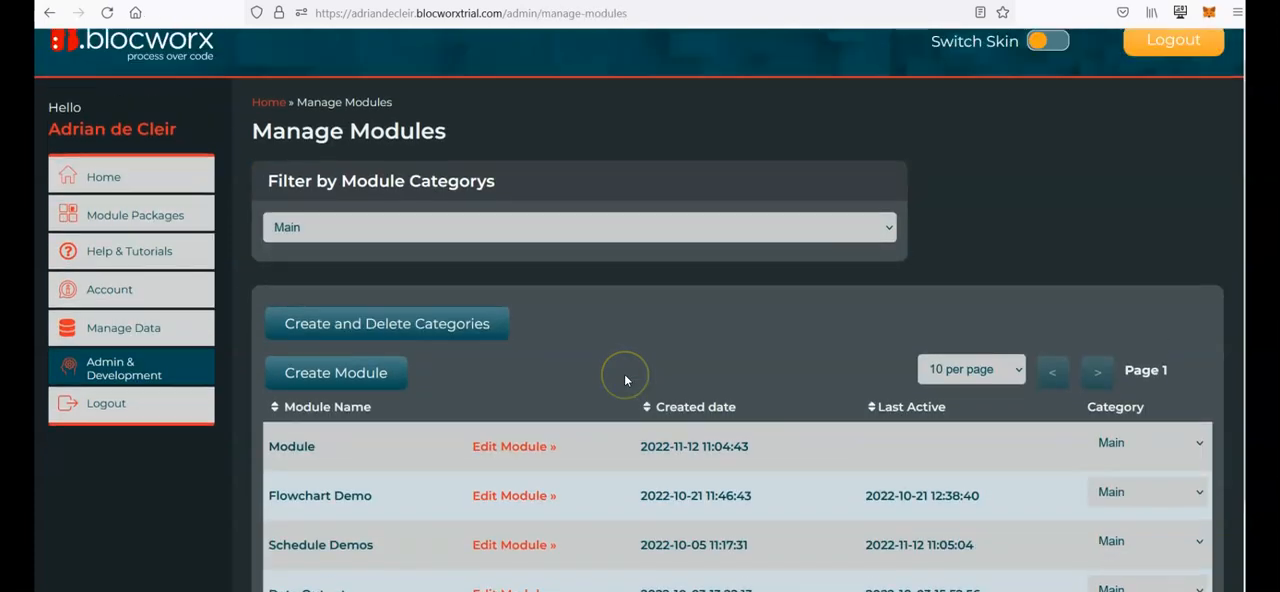
pyautogui.scroll(-2, 624, 373)
pyautogui.scroll(2, 625, 378)
pyautogui.click(52, 16)
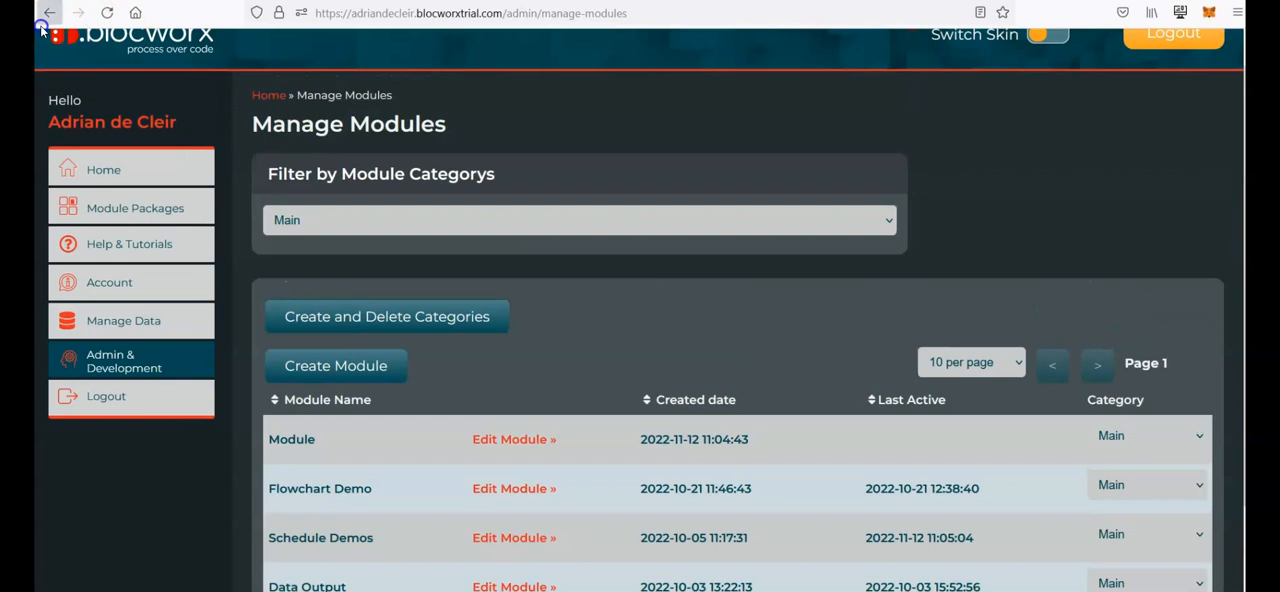
pyautogui.click(680, 520)
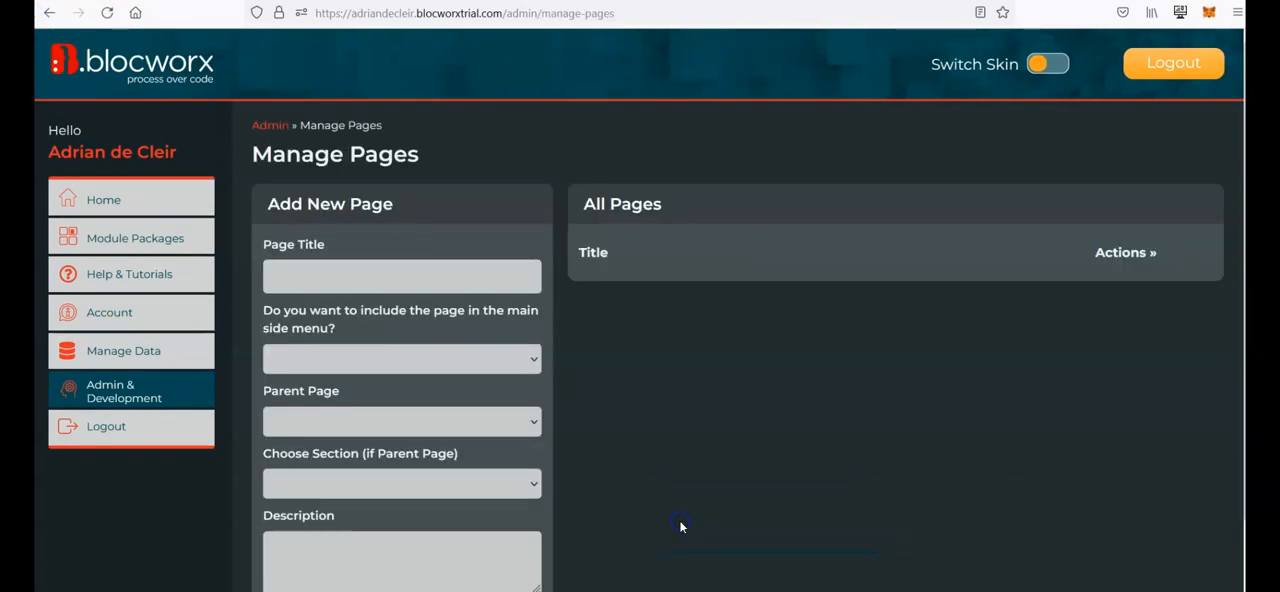
pyautogui.scroll(-1, 614, 331)
pyautogui.scroll(1, 615, 335)
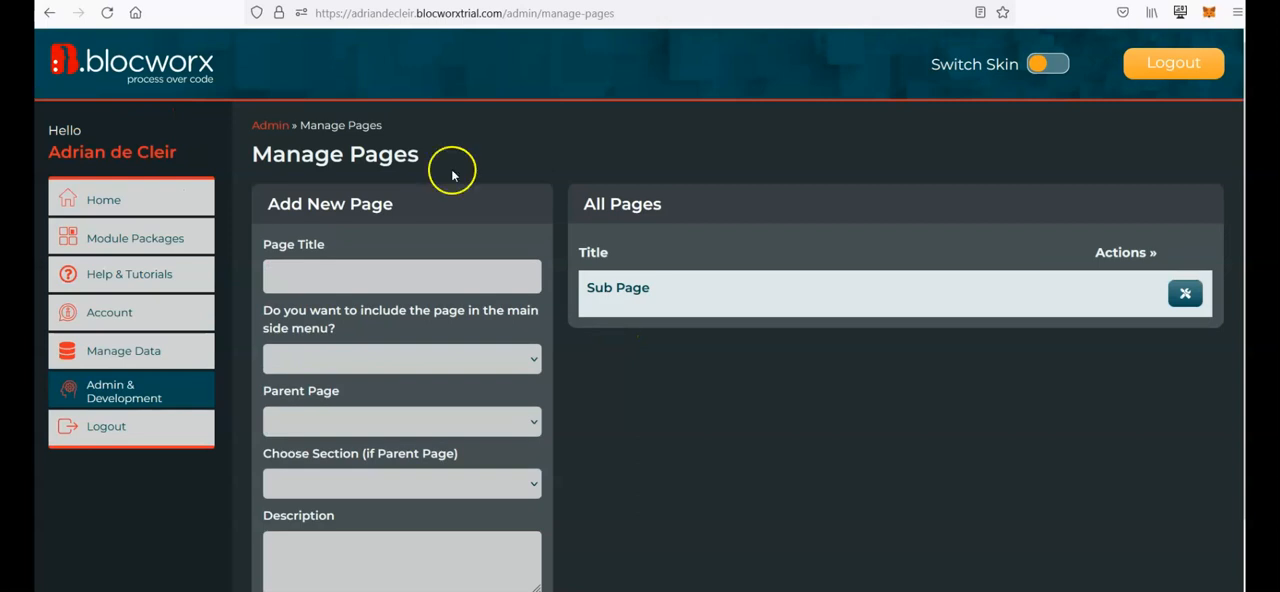
pyautogui.click(54, 16)
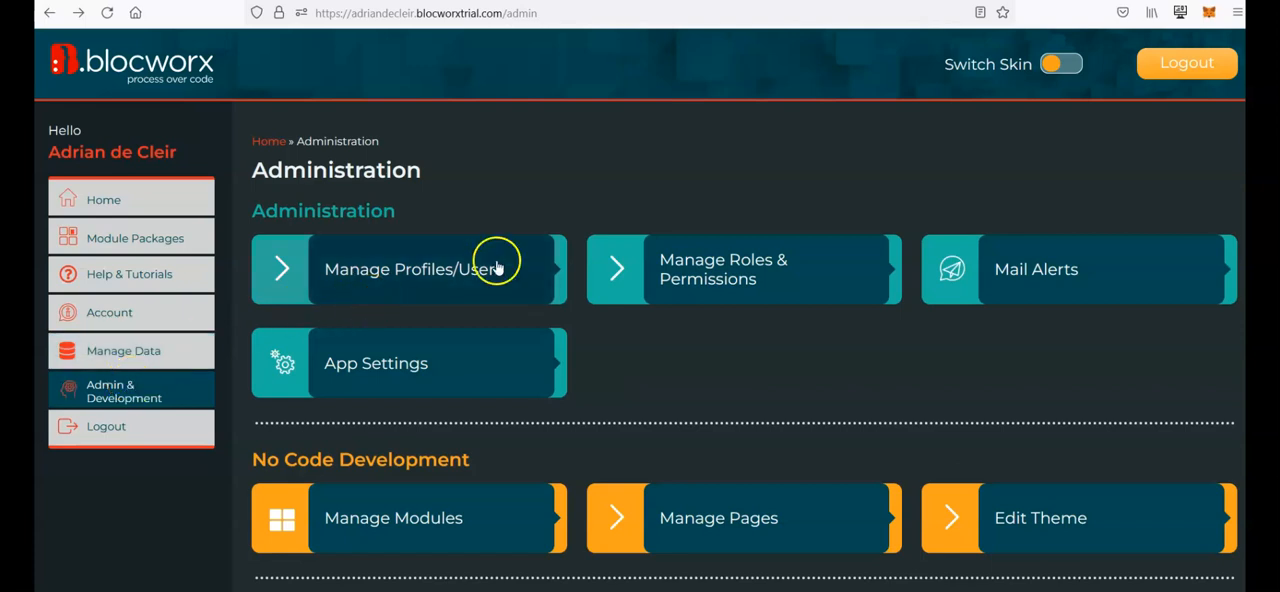
# Step: Open Manage Profiles/Users to view the user list, then return to the home page
pyautogui.click(372, 276)
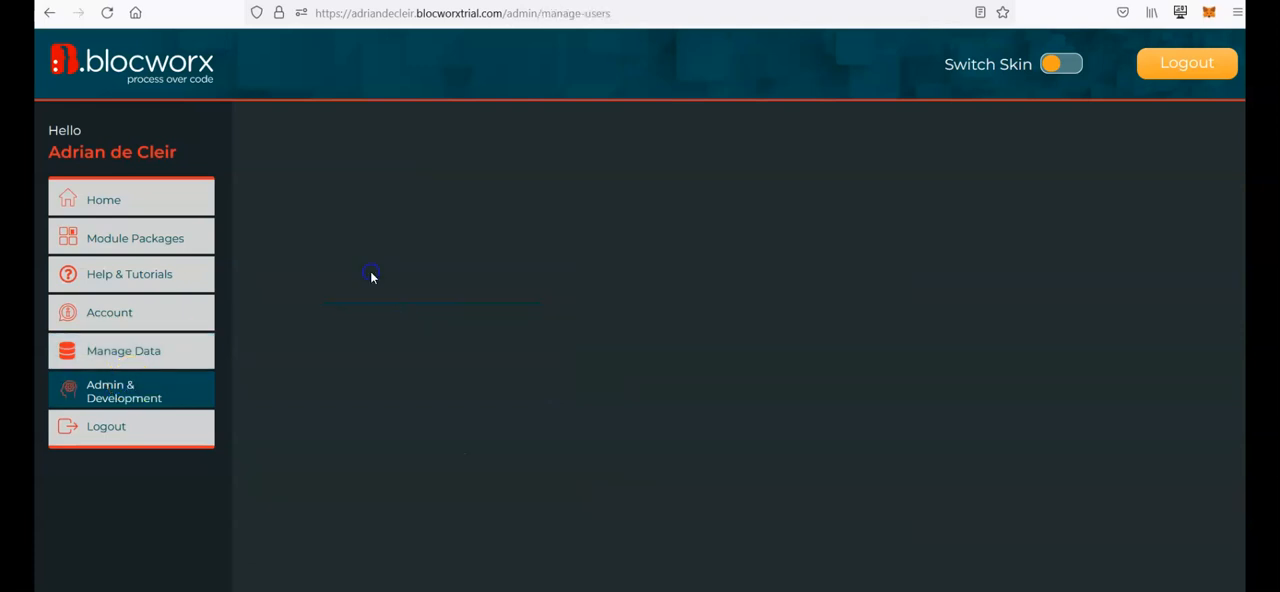
pyautogui.click(128, 200)
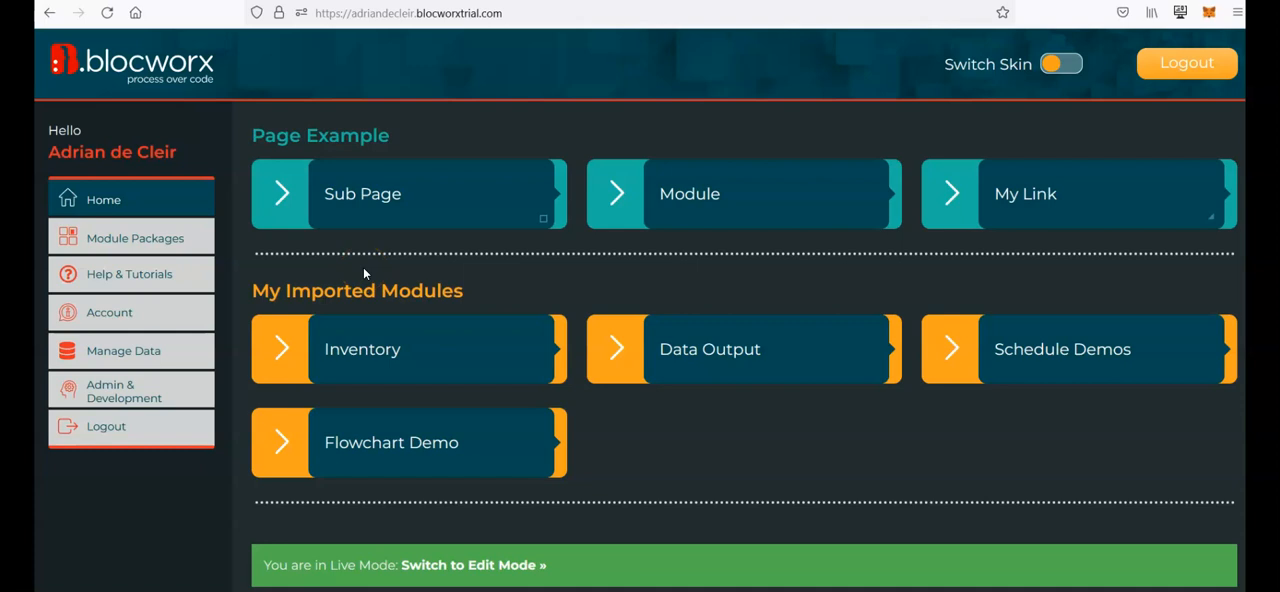
pyautogui.click(376, 295)
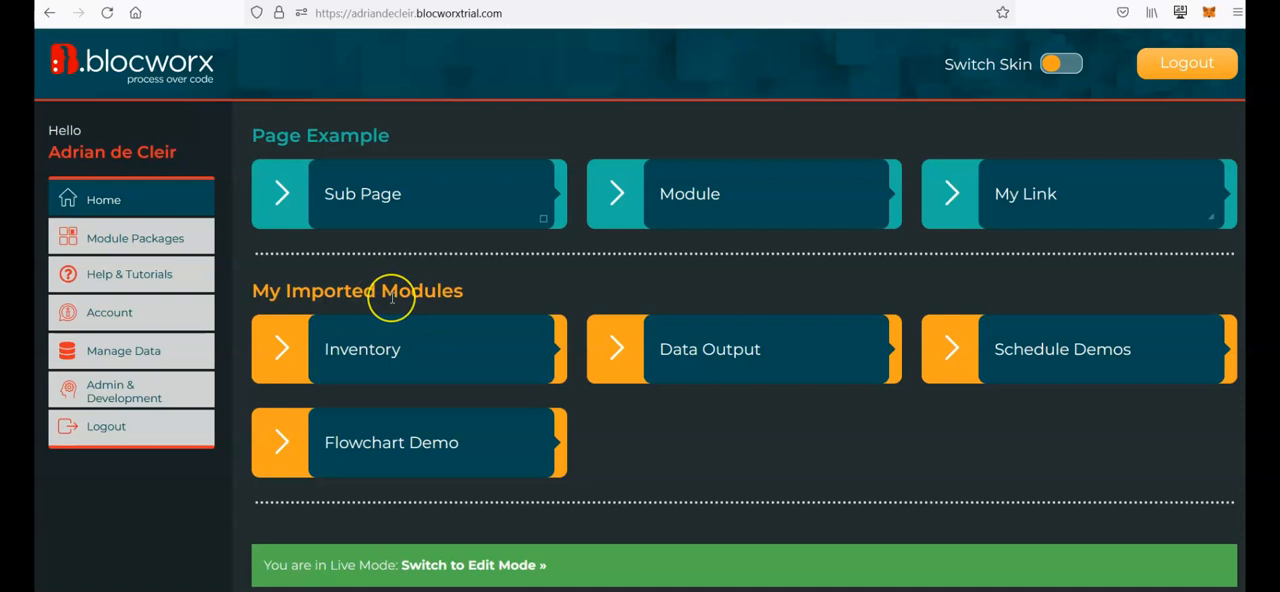